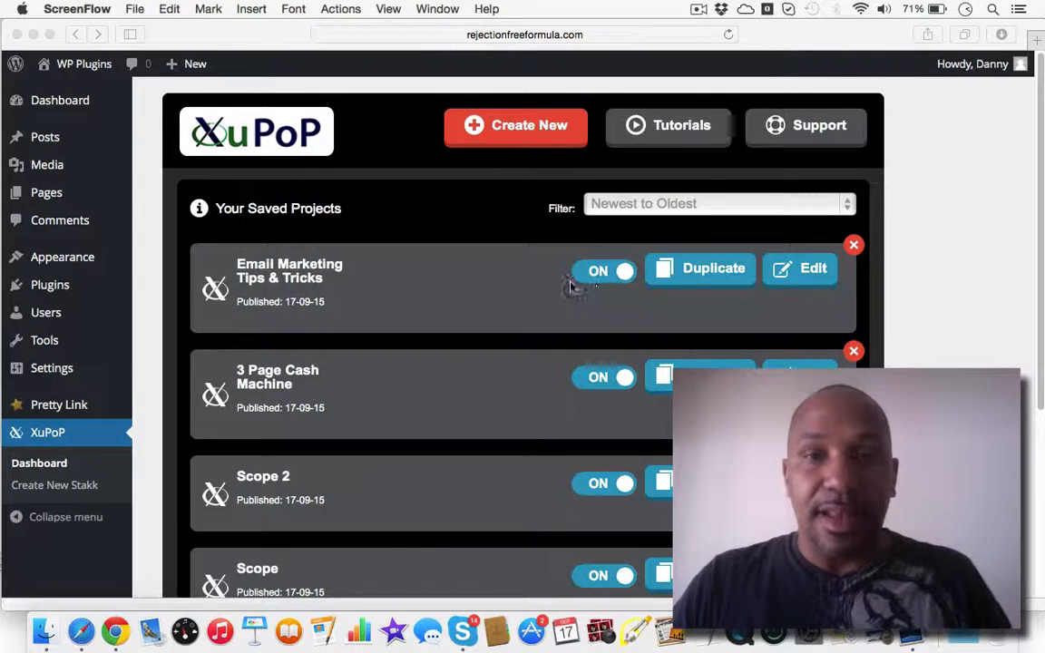
Look through the saved projects listed on the XuPoP plugin dashboard.
scroll(569, 286, down, 5)
scroll(406, 243, up, 3)
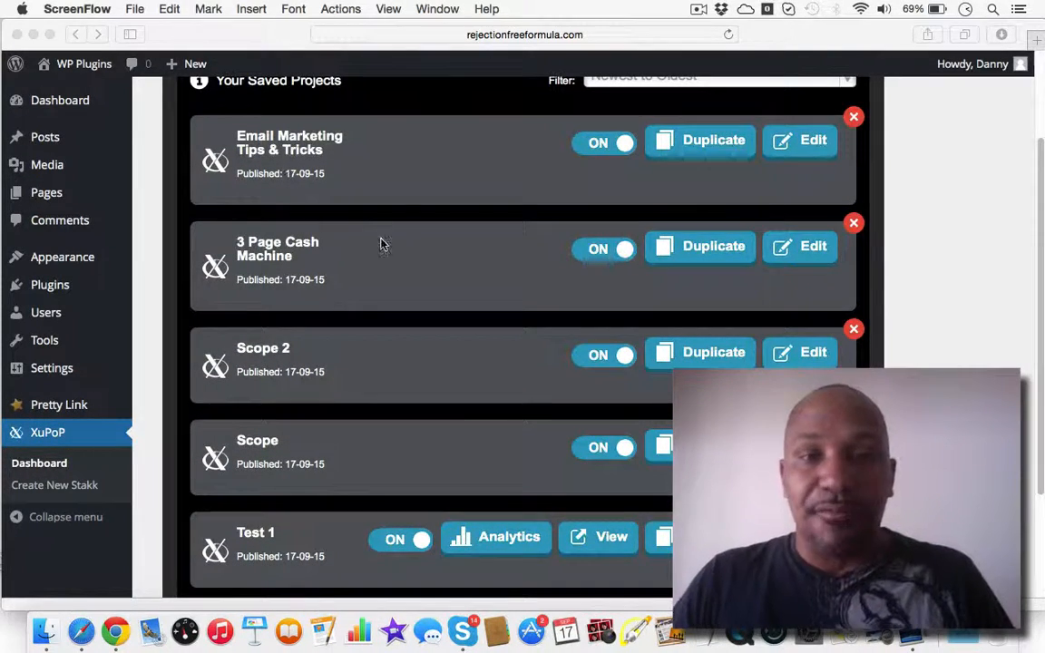
scroll(337, 397, up, 1)
scroll(336, 395, up, 1)
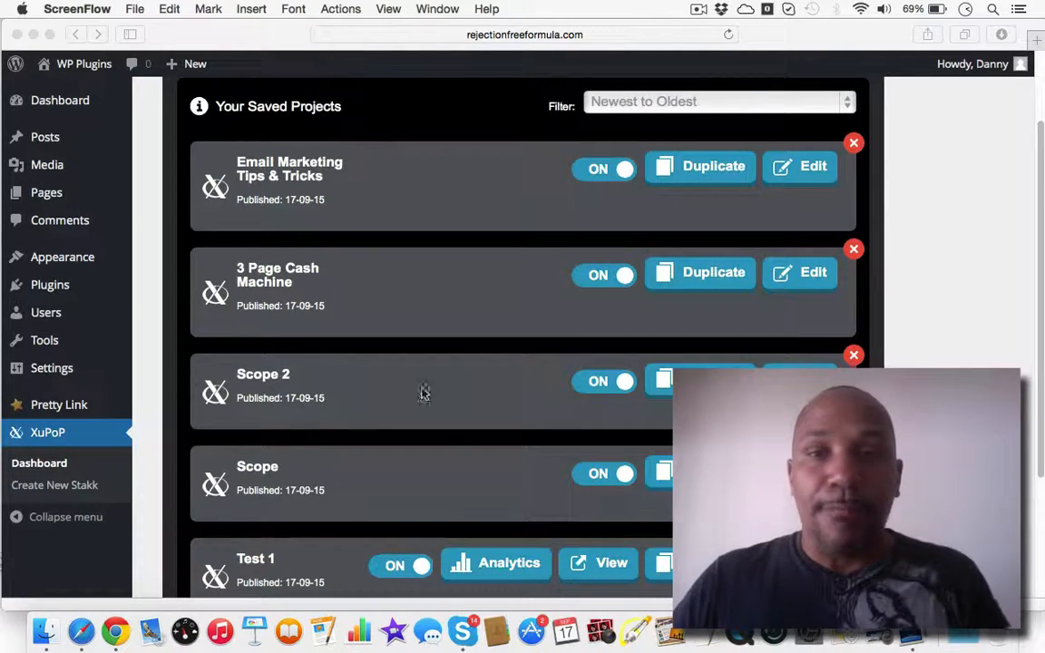
scroll(425, 392, up, 3)
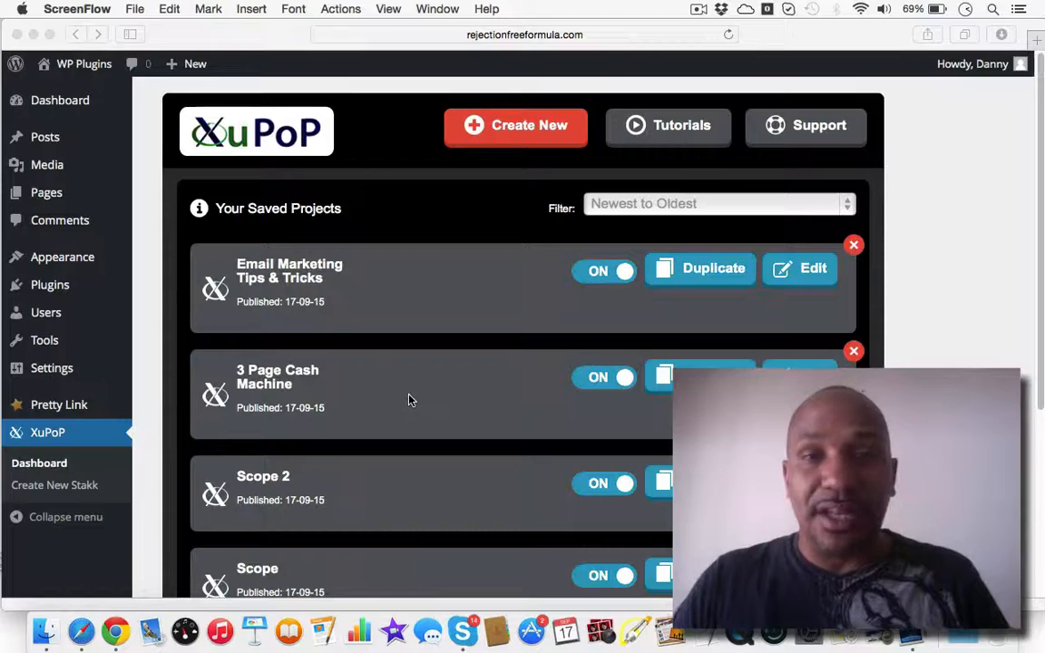
scroll(408, 399, down, 5)
scroll(409, 399, up, 5)
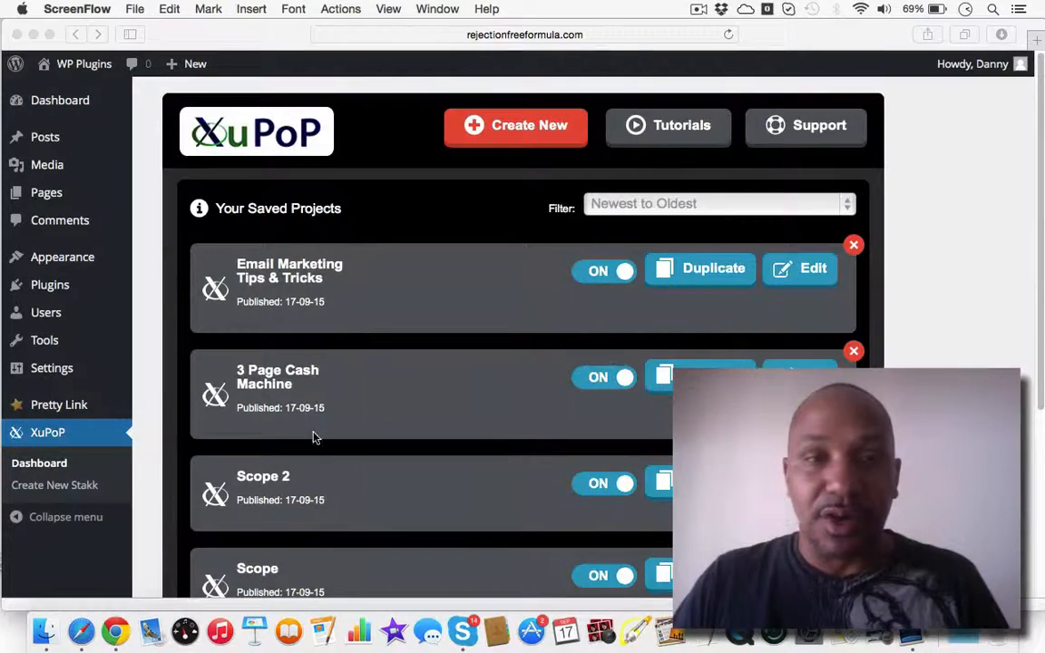
scroll(315, 427, down, 6)
scroll(313, 354, up, 6)
scroll(318, 345, down, 1)
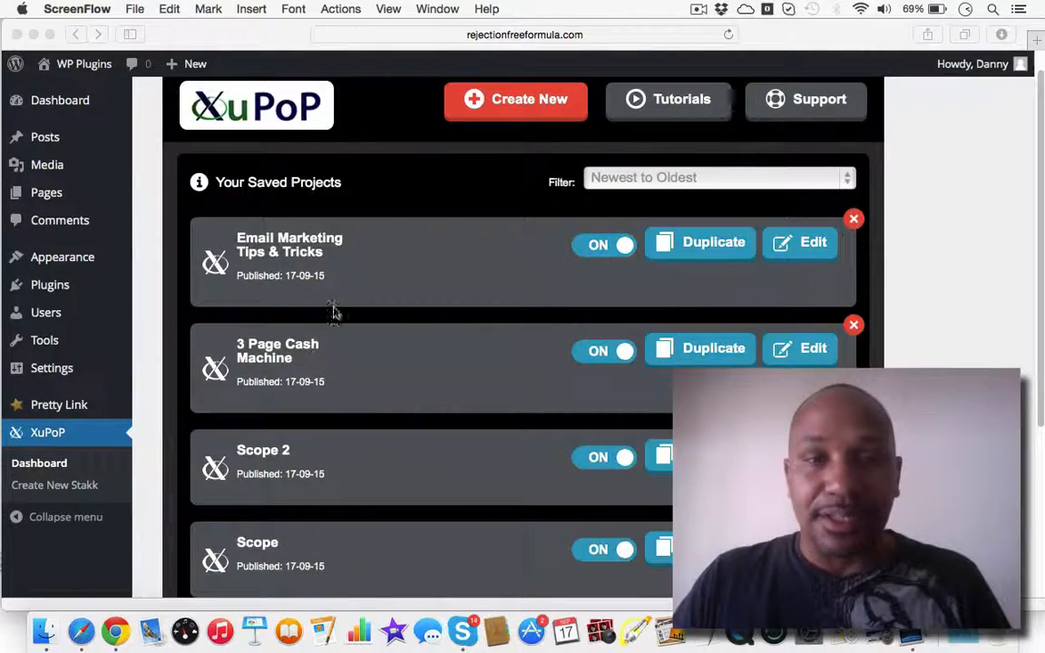
scroll(453, 304, up, 1)
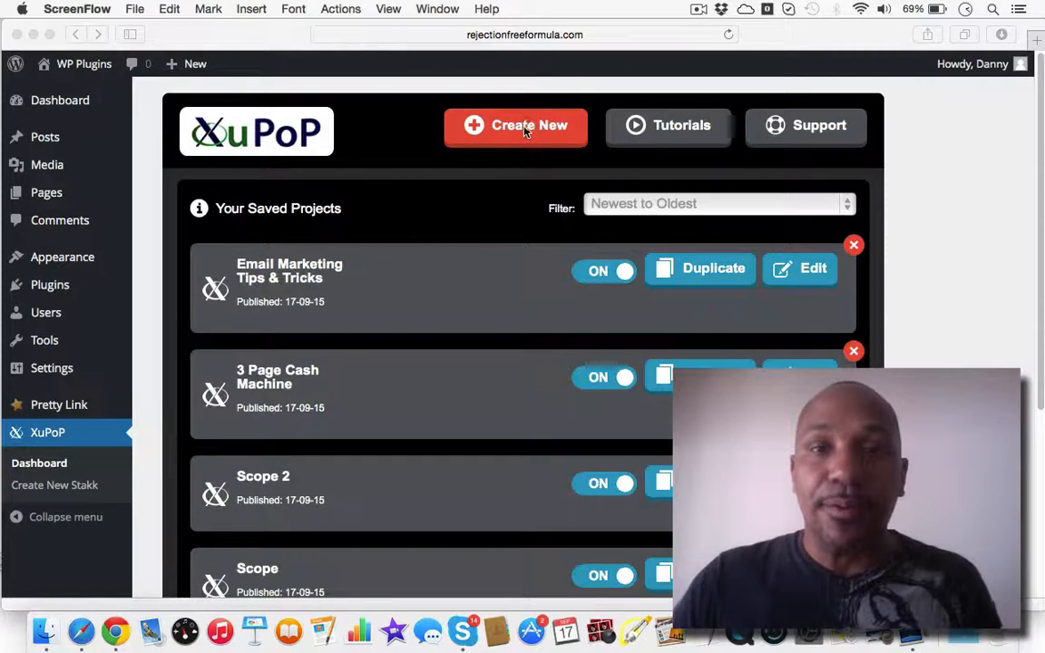
Open the XuPoP tutorials page and look over the download and install video and the overview of tutorial topics.
click(921, 185)
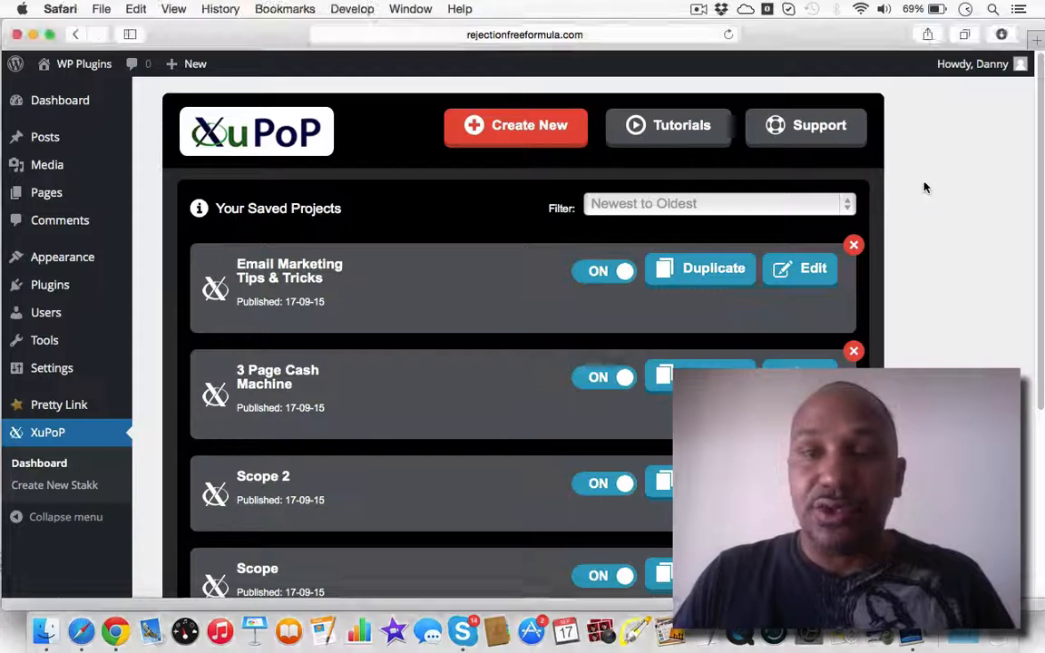
click(683, 138)
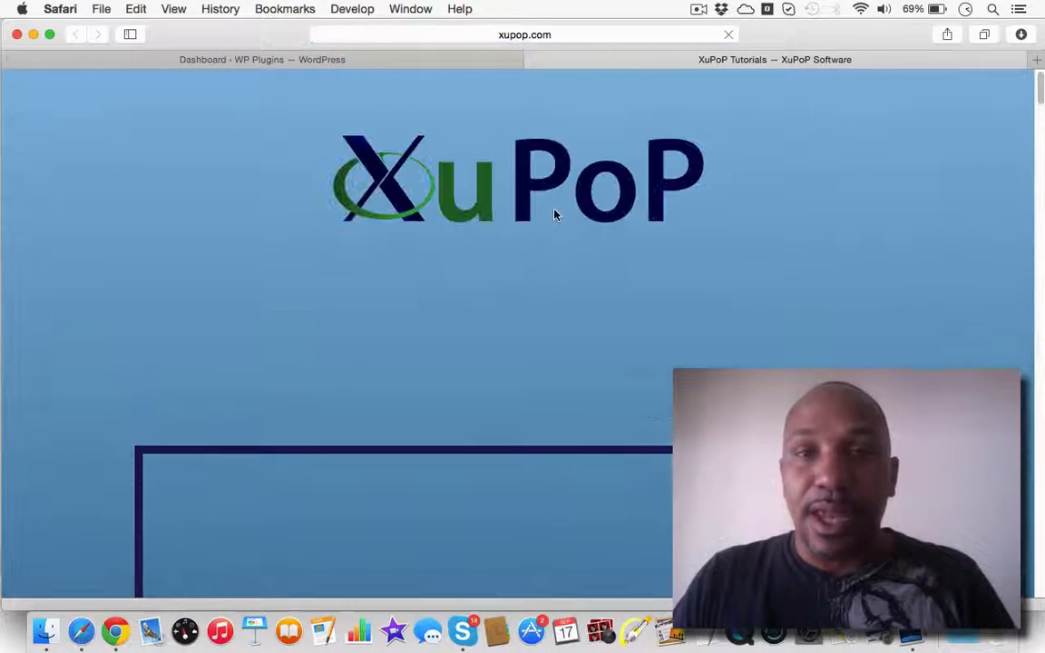
scroll(550, 213, down, 8)
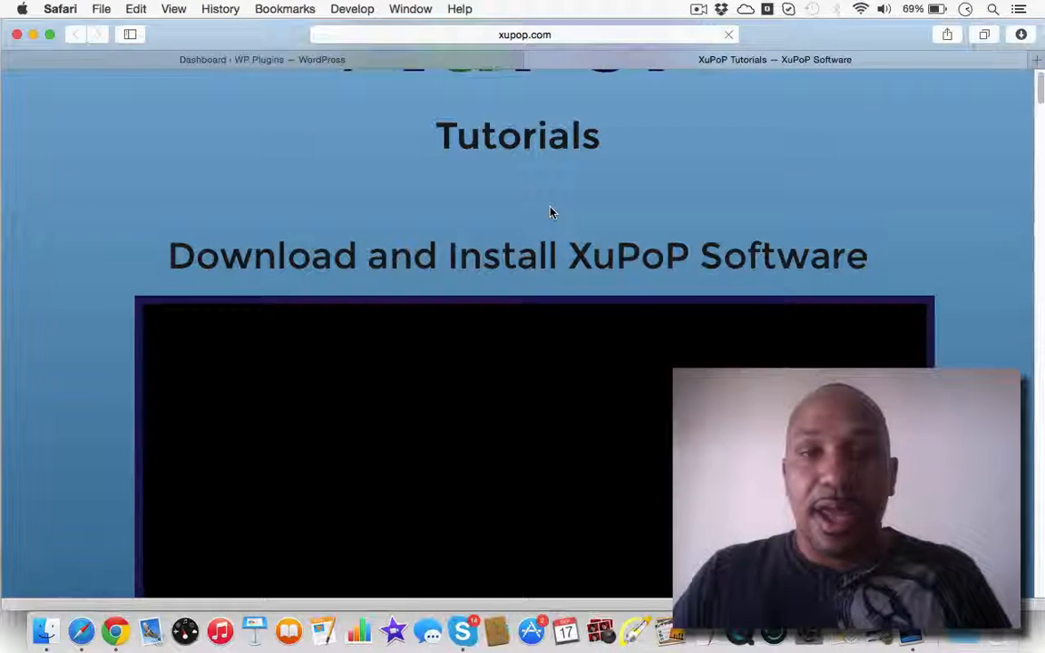
scroll(545, 222, down, 2)
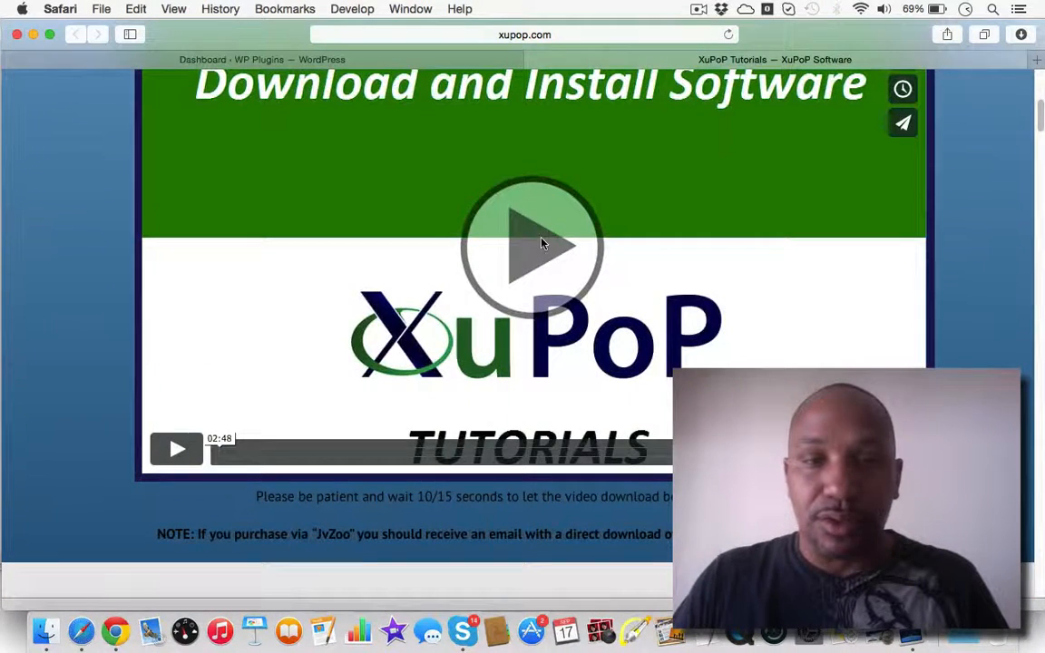
scroll(542, 232, down, 6)
scroll(543, 234, down, 12)
scroll(543, 233, up, 1)
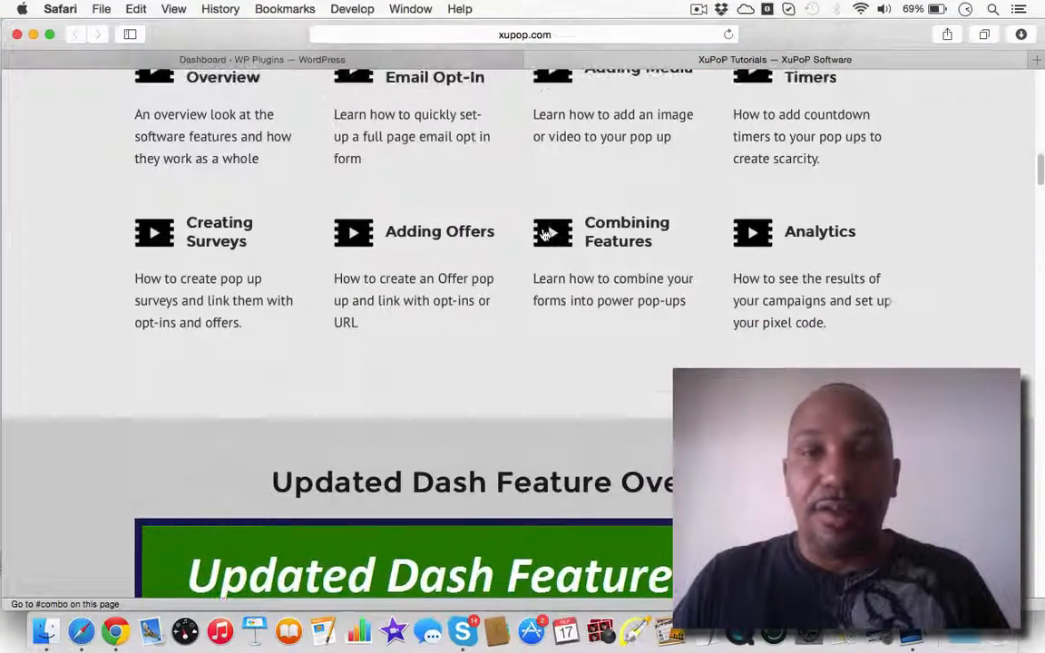
Browse the individual tutorial videos from Updated Dash Feature Overview through Analytics and return to the start of the page.
scroll(482, 175, down, 20)
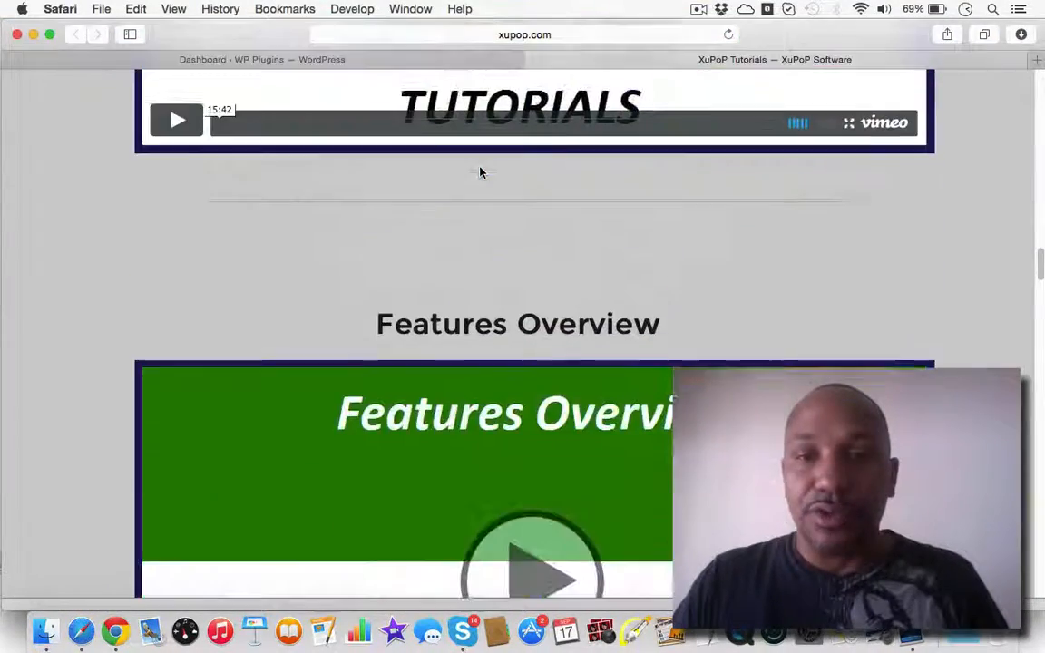
scroll(481, 168, down, 20)
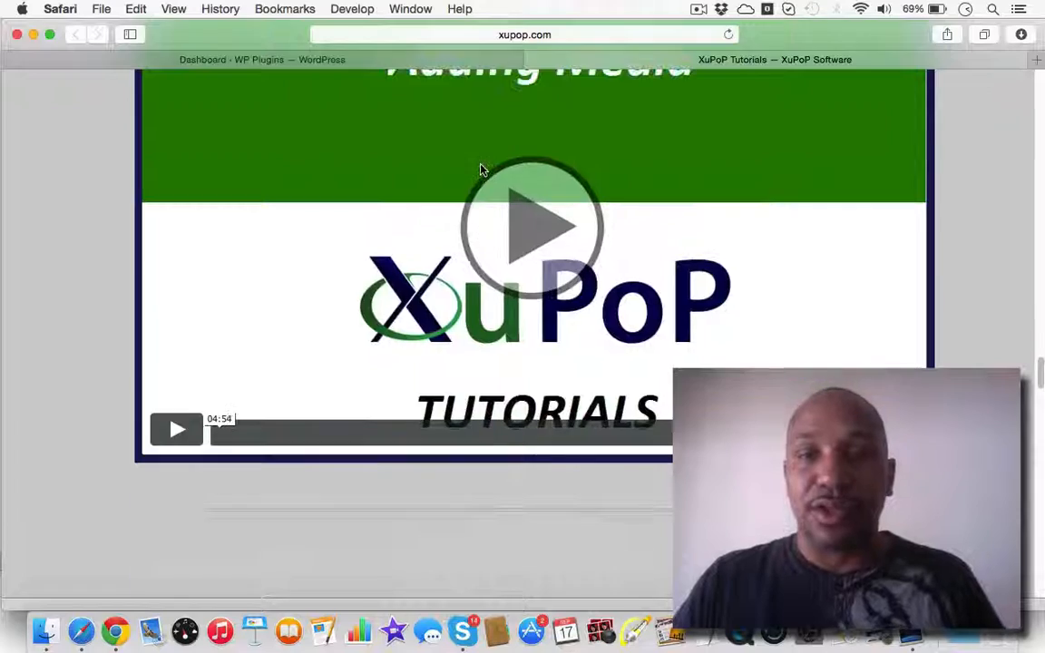
scroll(482, 173, down, 20)
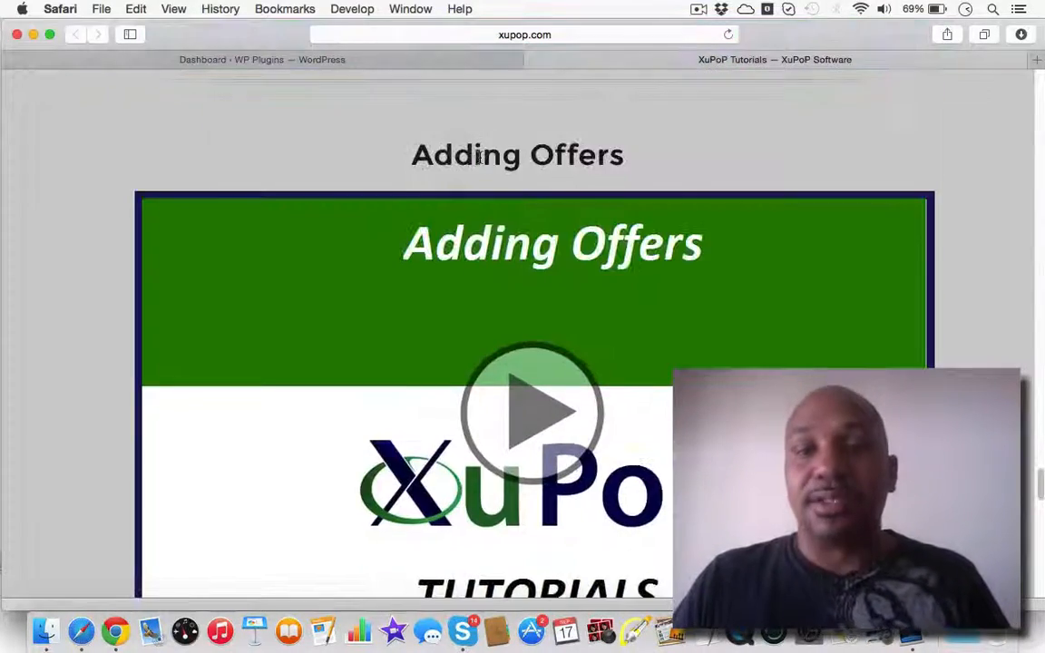
scroll(481, 163, down, 20)
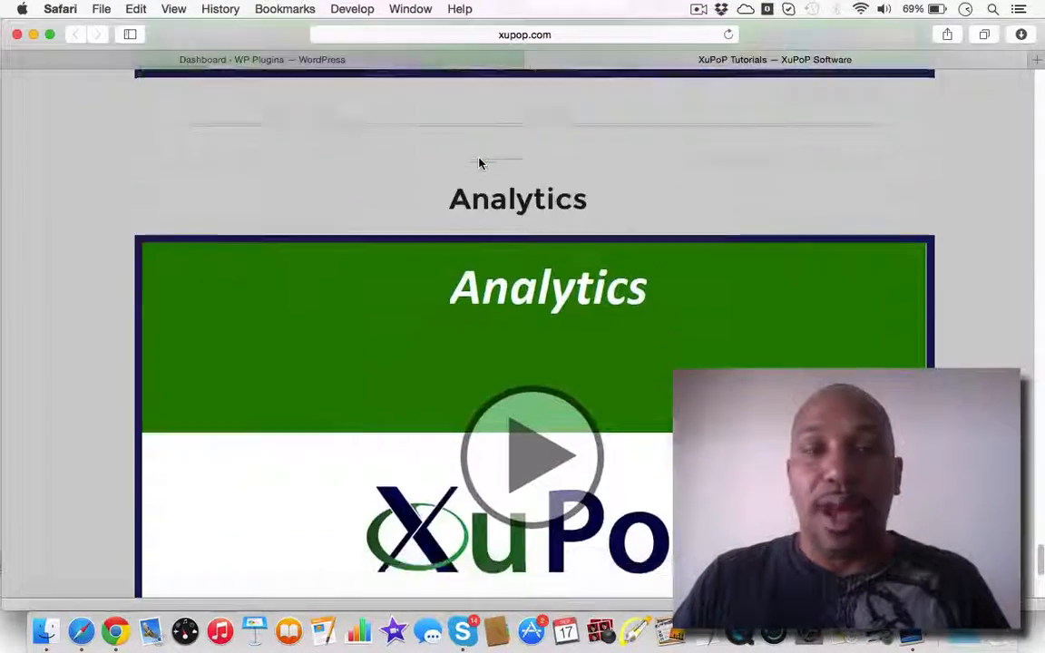
scroll(481, 163, up, 20)
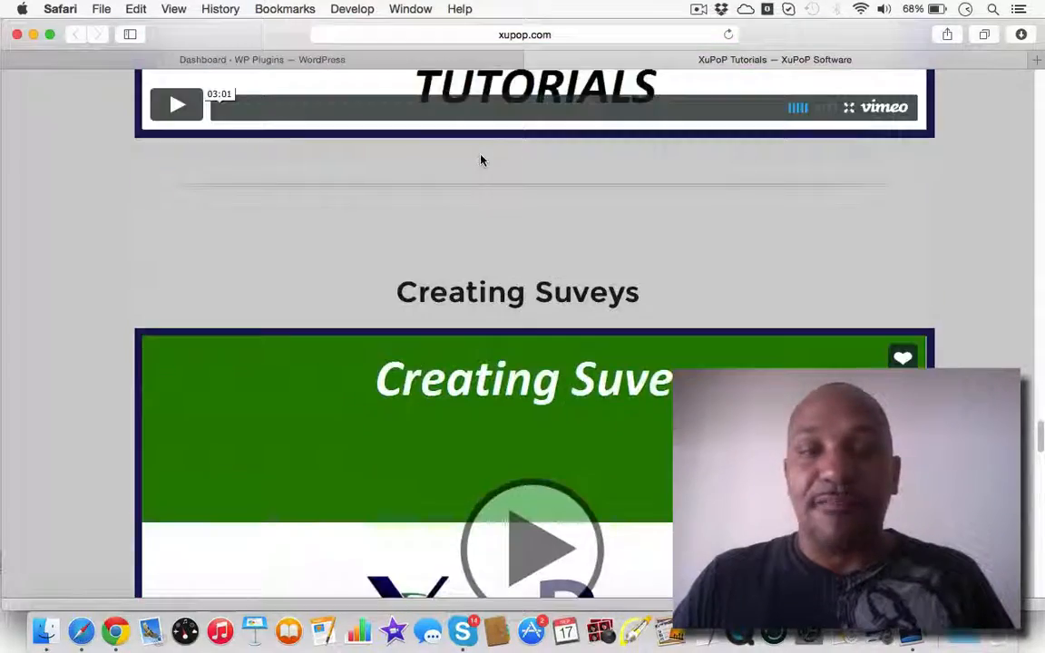
scroll(481, 161, up, 20)
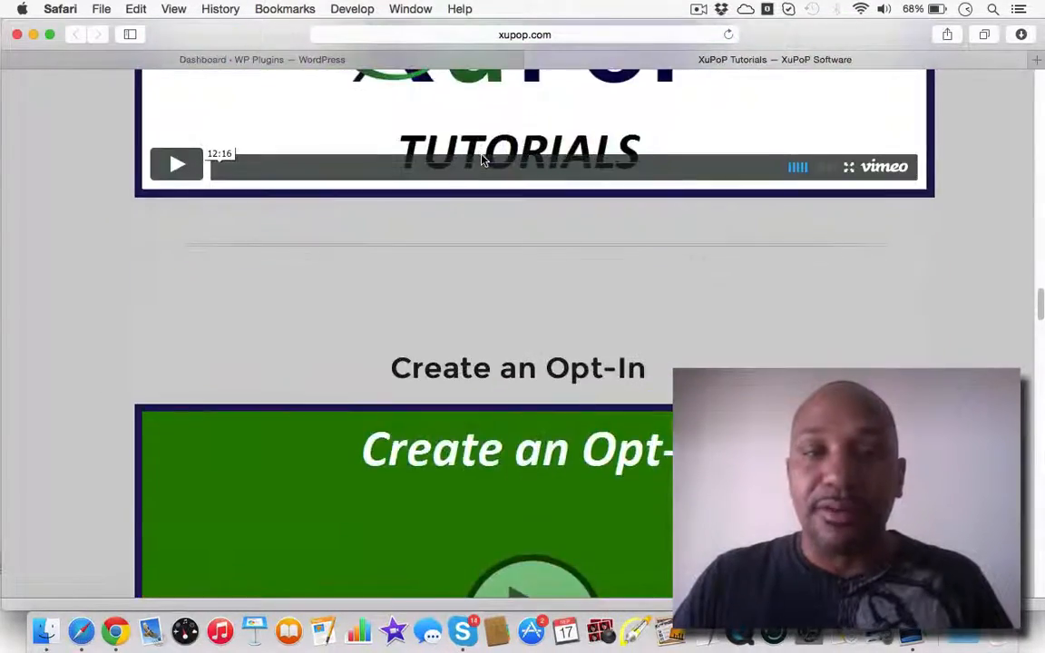
scroll(482, 161, up, 20)
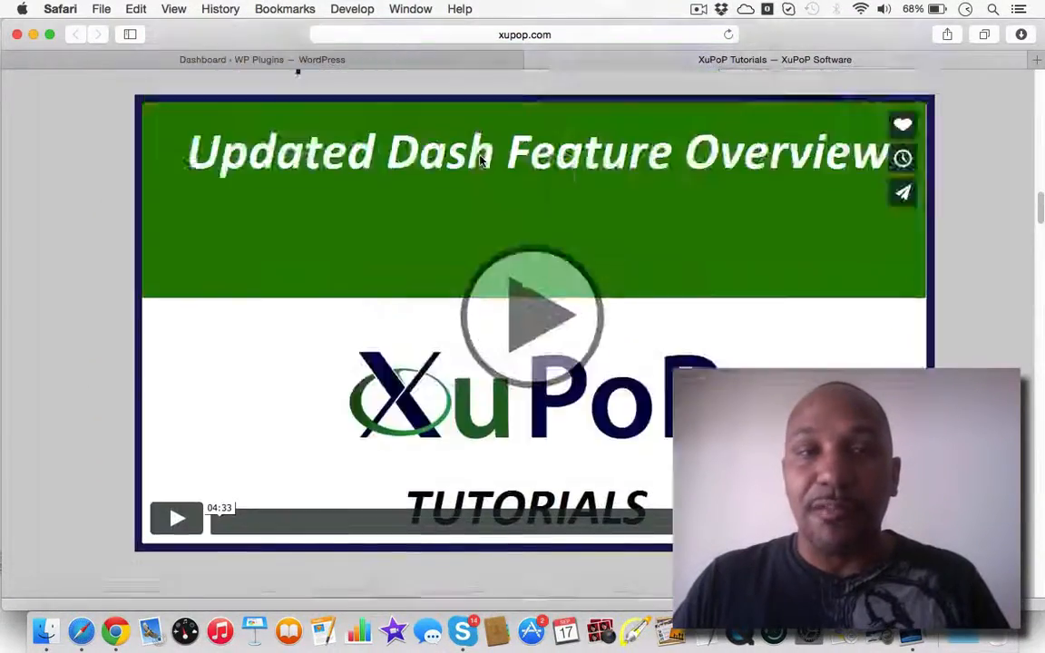
scroll(481, 161, up, 20)
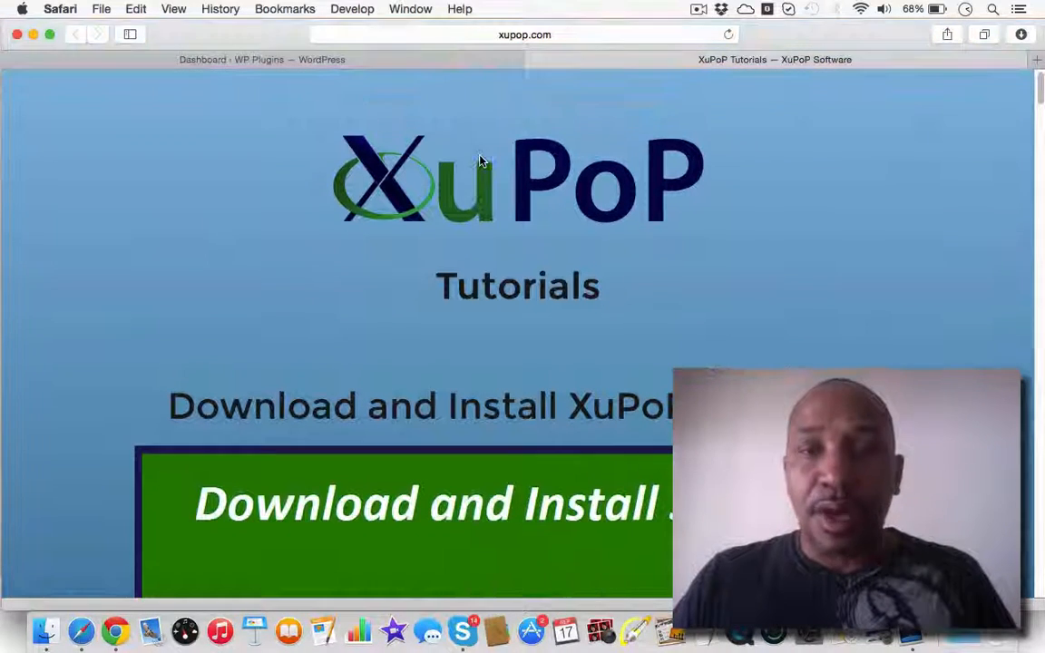
Go back to the WordPress dashboard, open the Email Marketing Tips & Tricks project for editing and review its Dash settings.
click(381, 60)
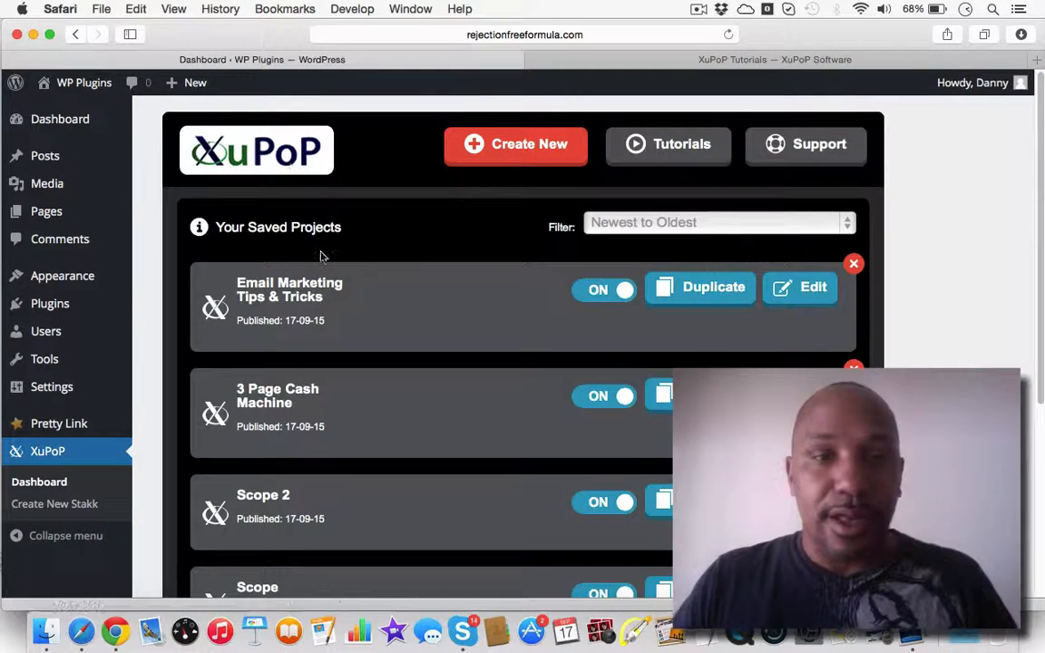
scroll(374, 225, down, 1)
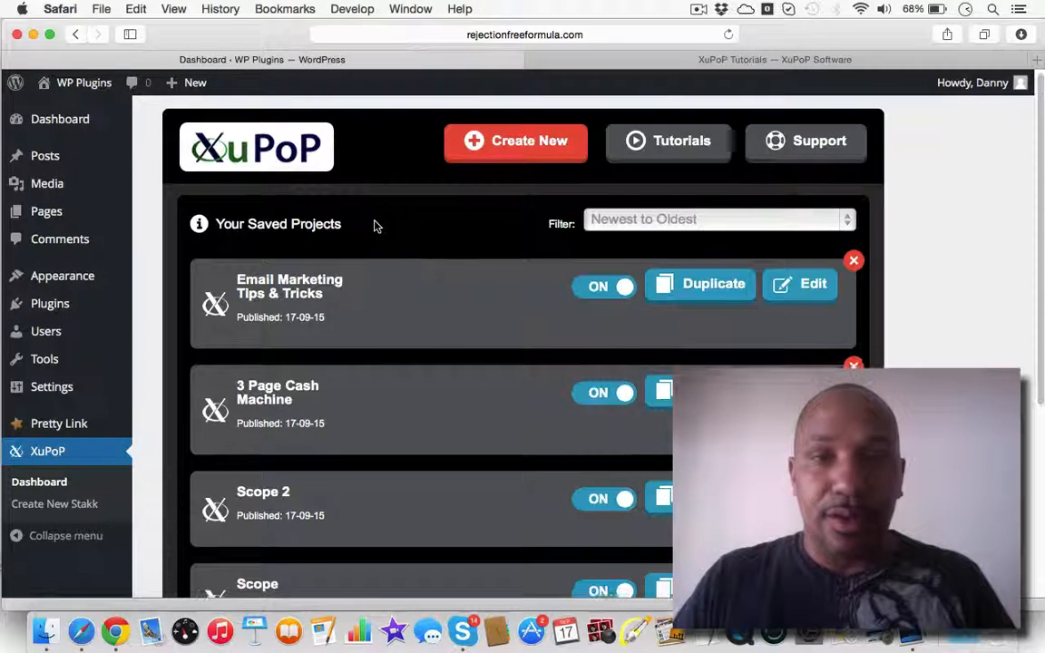
click(808, 287)
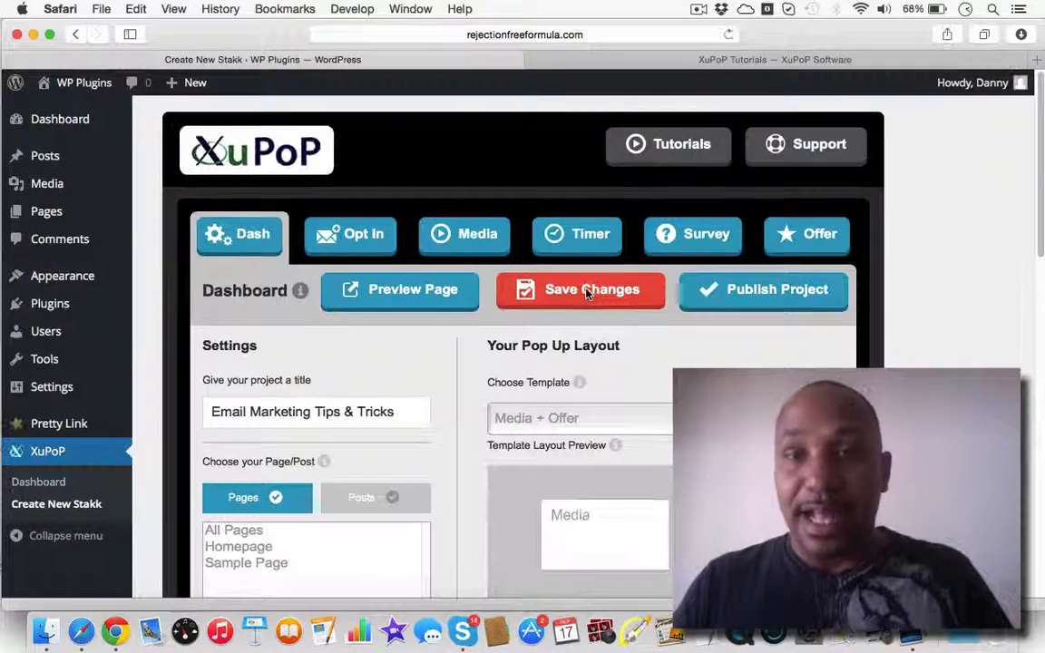
scroll(860, 273, down, 1)
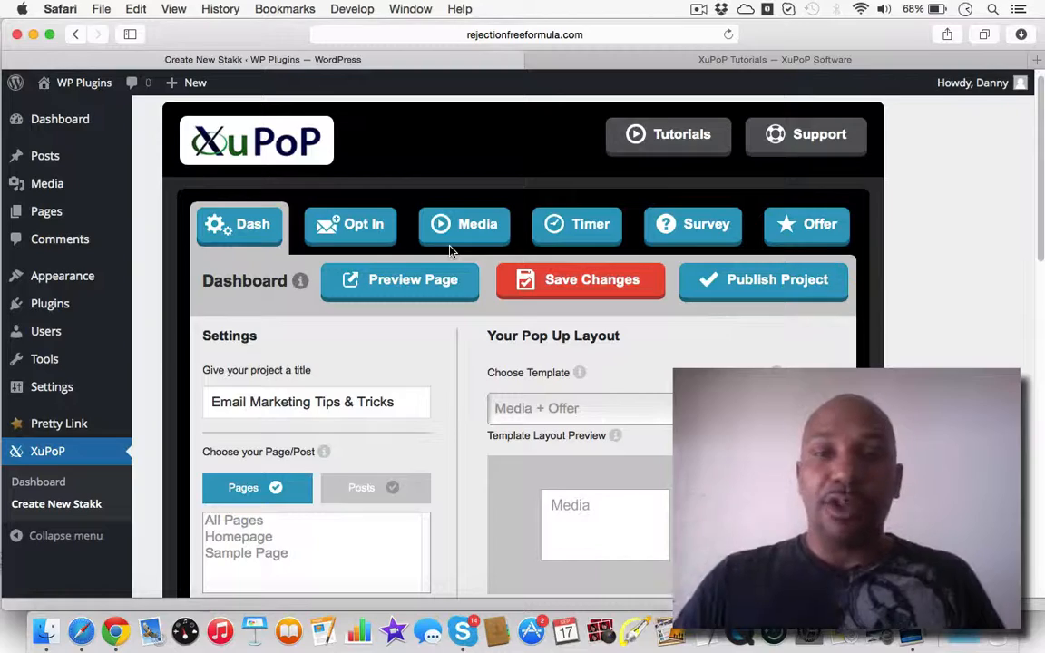
scroll(451, 270, down, 3)
scroll(451, 269, down, 10)
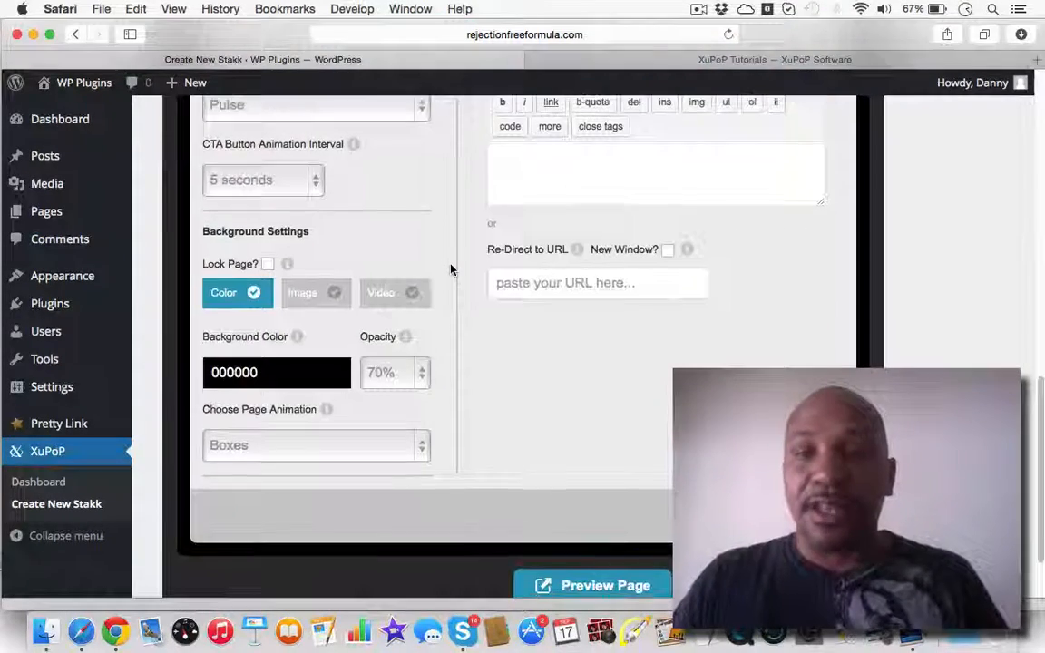
scroll(451, 270, up, 15)
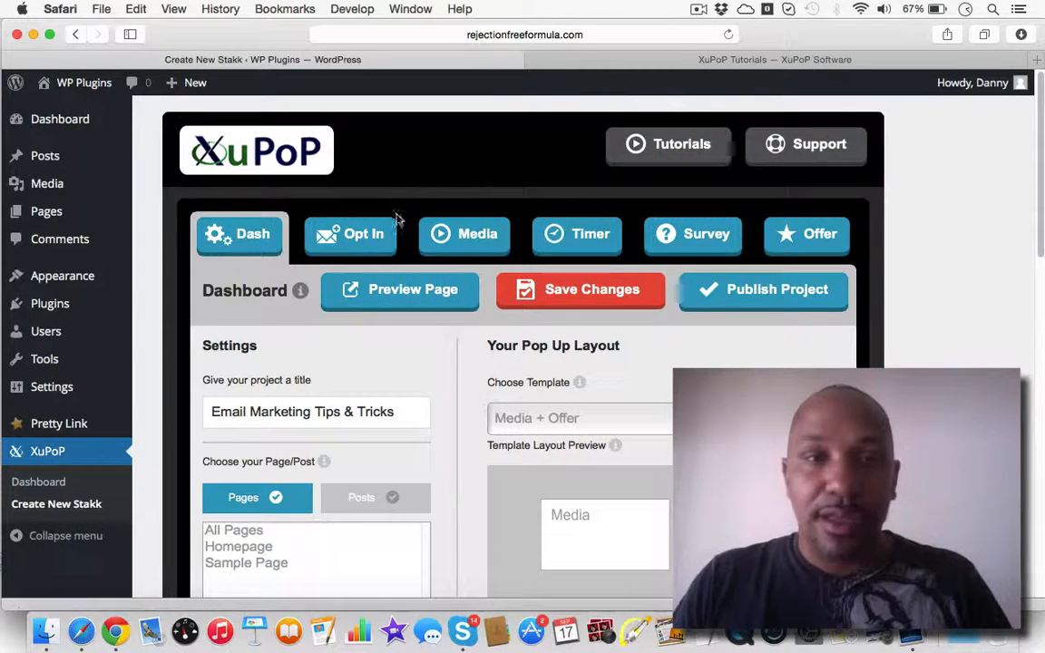
Open the XuPoP support desk from the plugin dashboard, look through its FAQ and close the page.
click(53, 490)
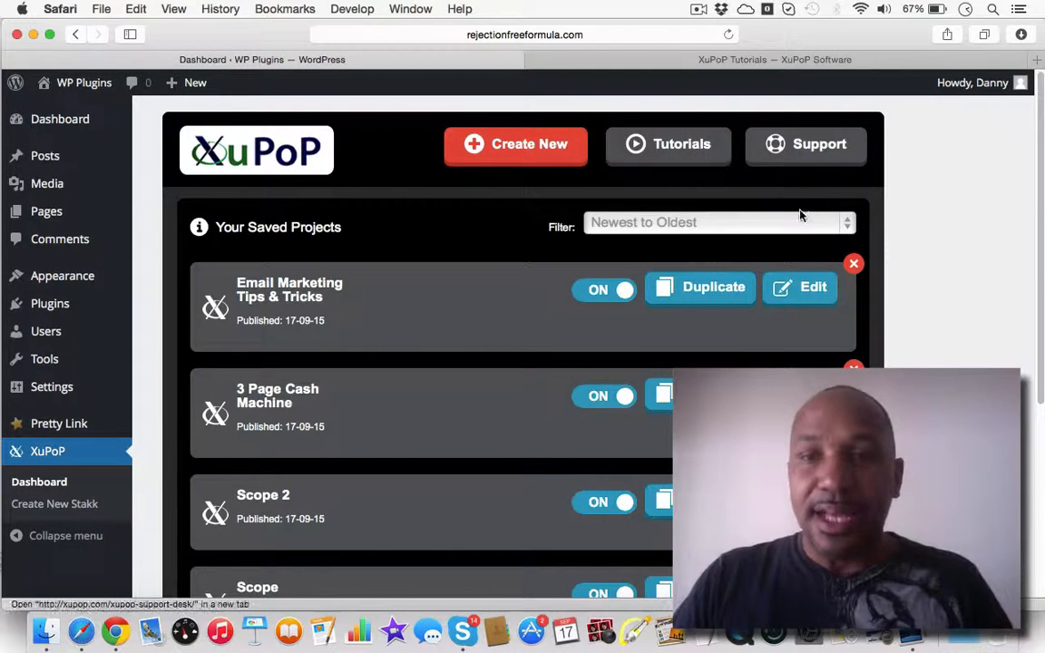
click(853, 156)
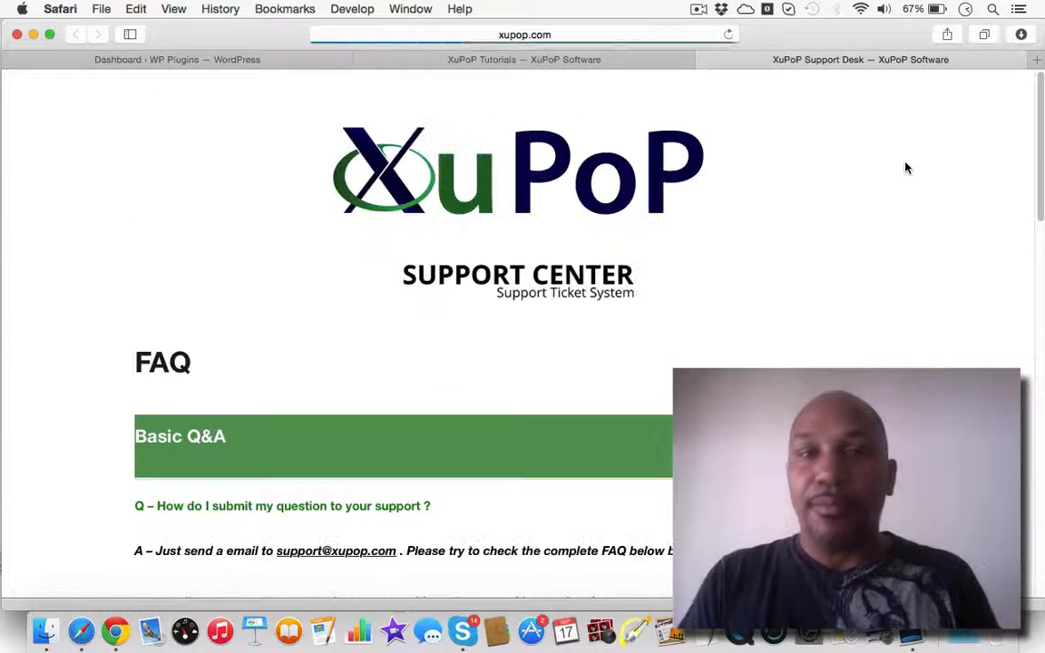
scroll(845, 201, down, 10)
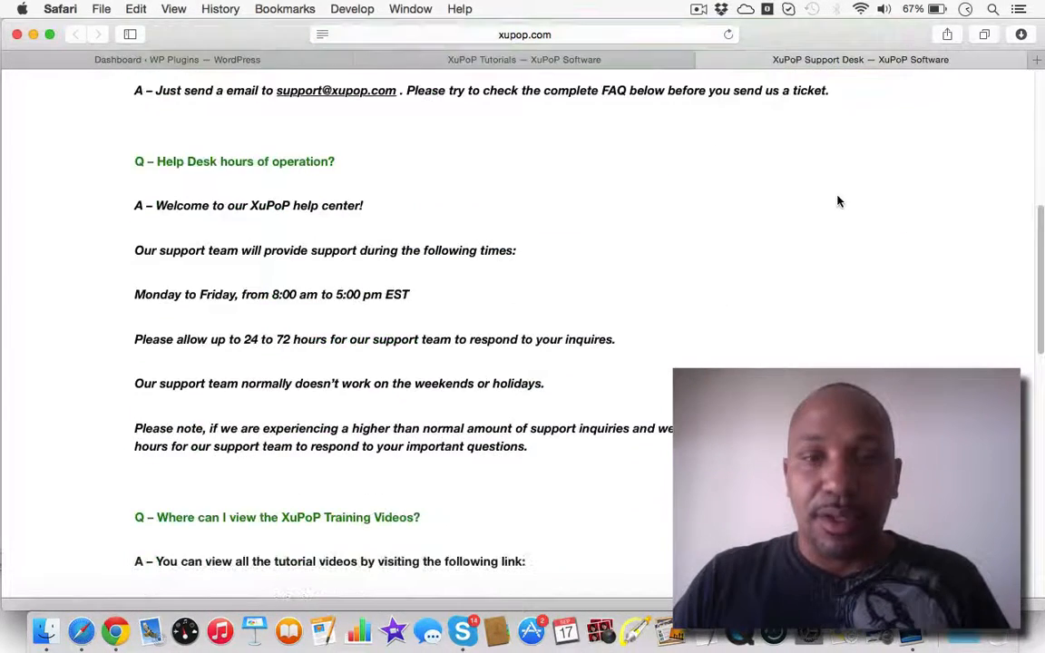
scroll(839, 201, down, 15)
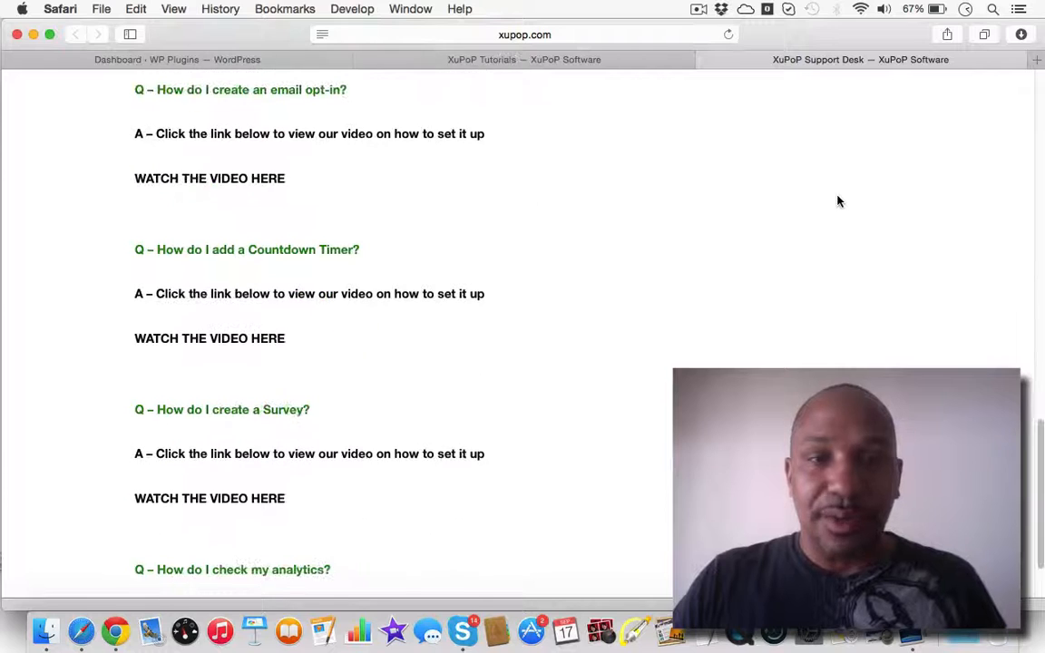
scroll(839, 201, up, 20)
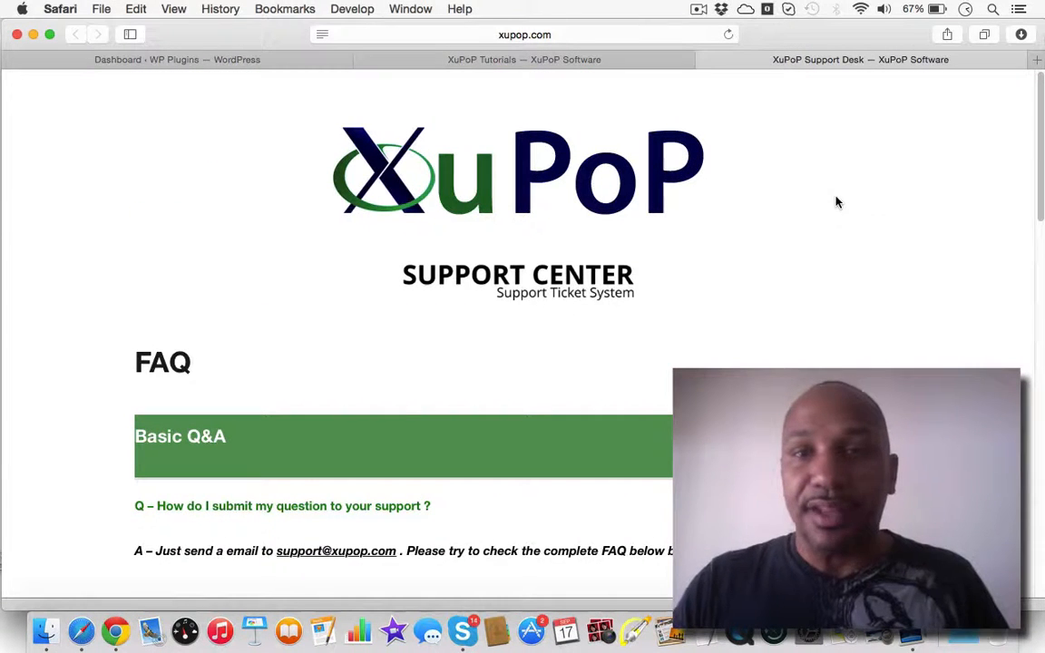
click(704, 60)
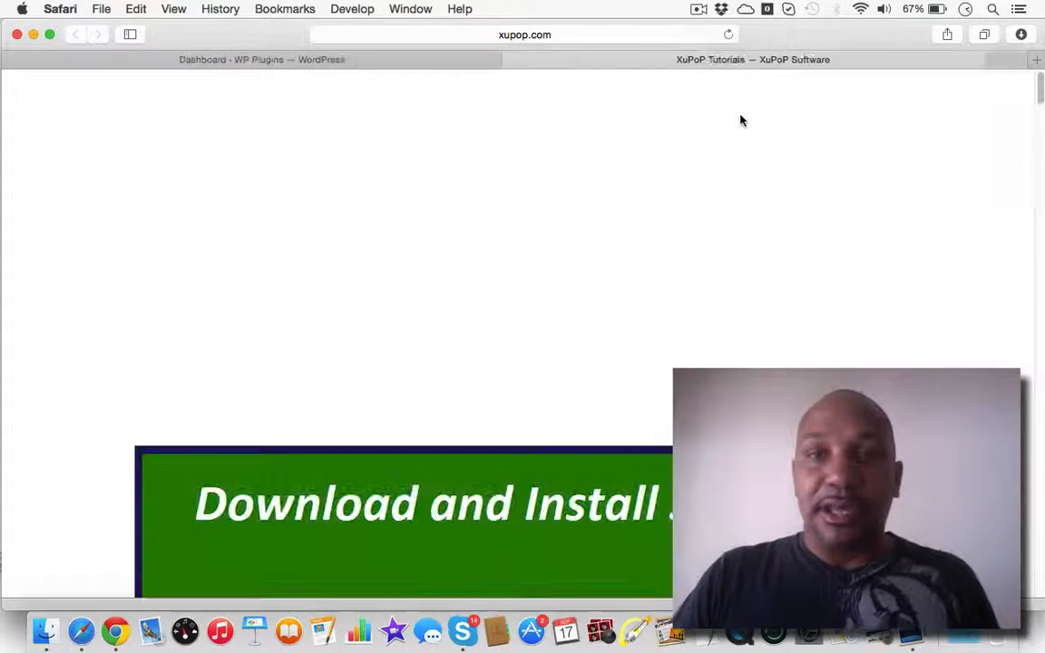
Return to the saved projects list on the XuPoP dashboard and dismiss the startup disk warning.
click(454, 63)
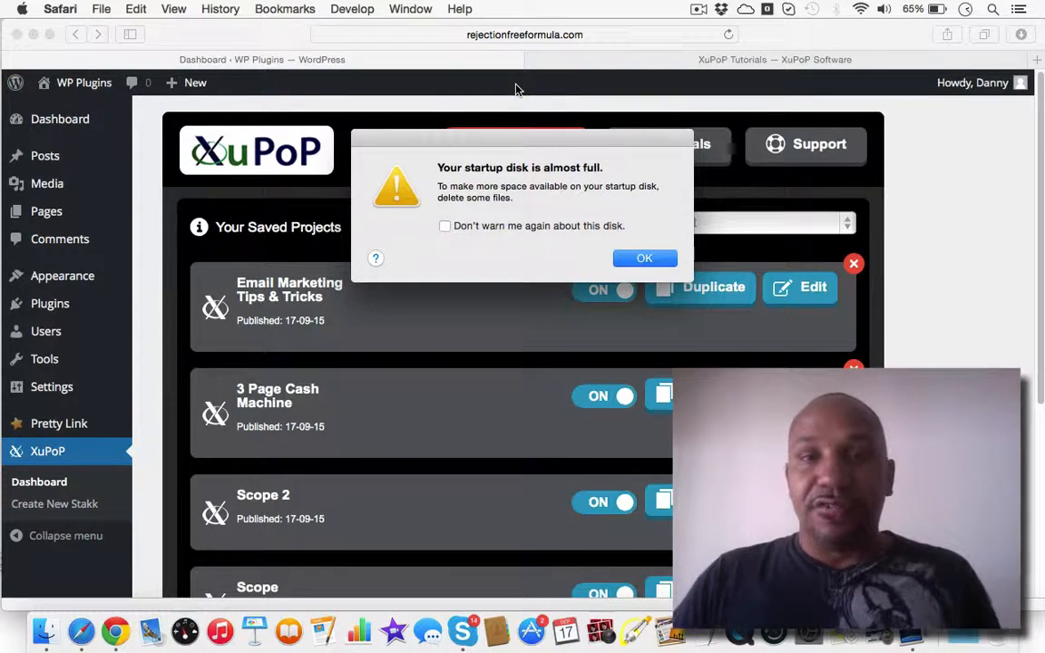
click(642, 259)
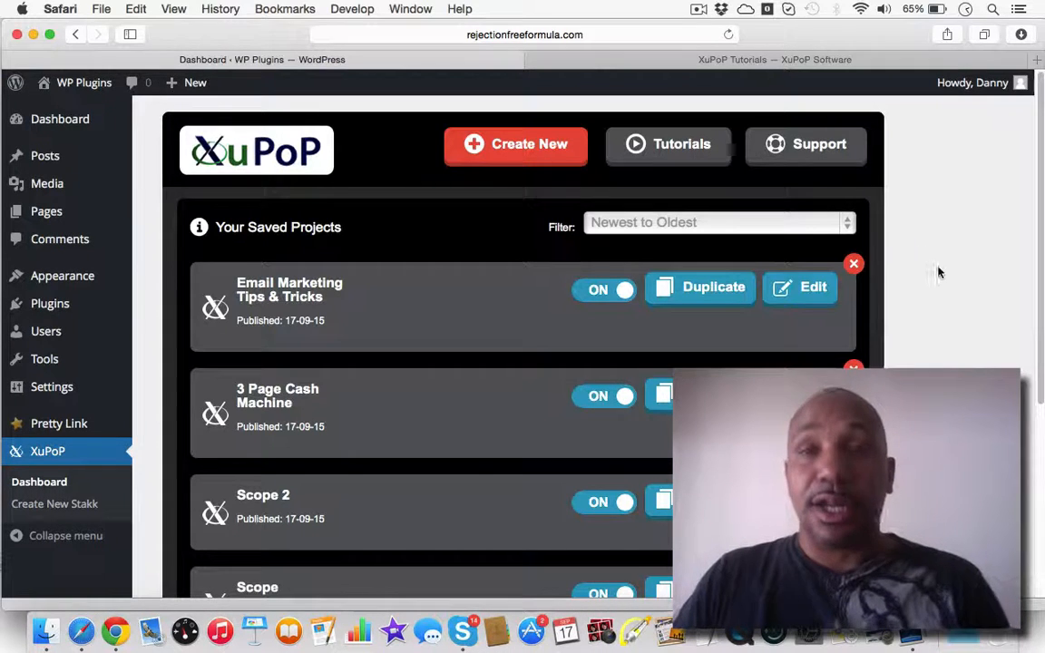
scroll(676, 325, down, 2)
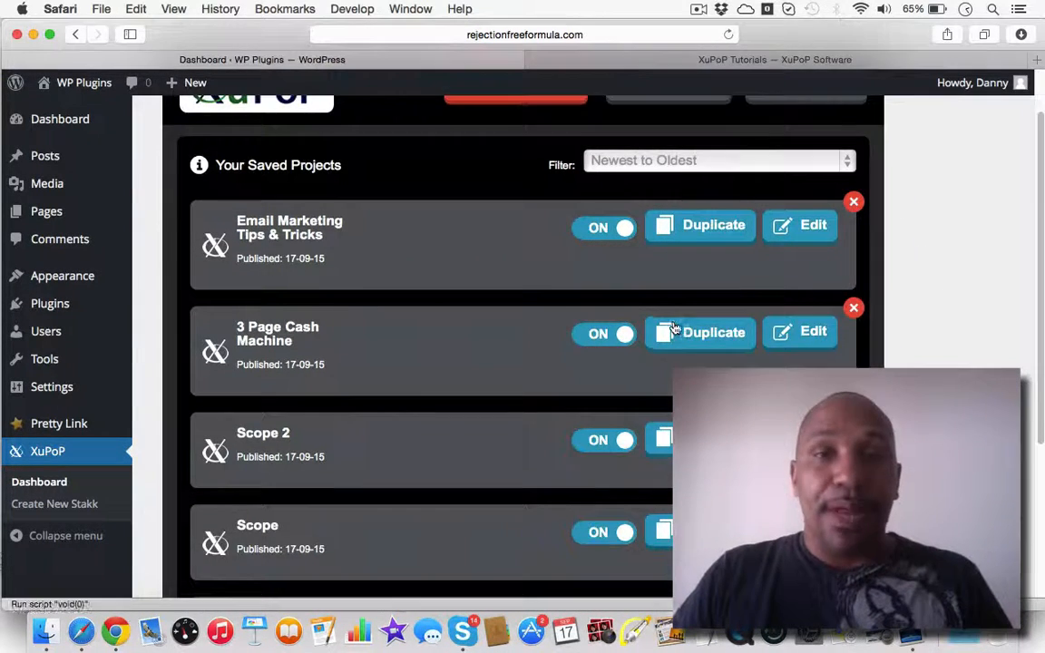
scroll(676, 326, up, 2)
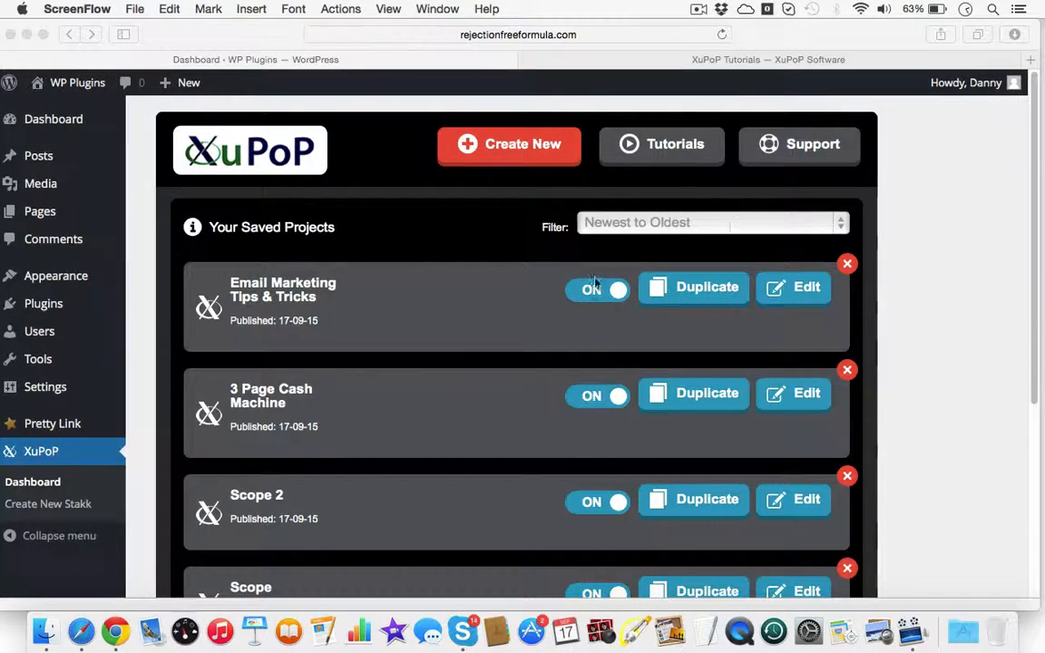
Look through the saved projects list and open the Email Marketing Tips & Tricks project for editing.
scroll(312, 281, down, 1)
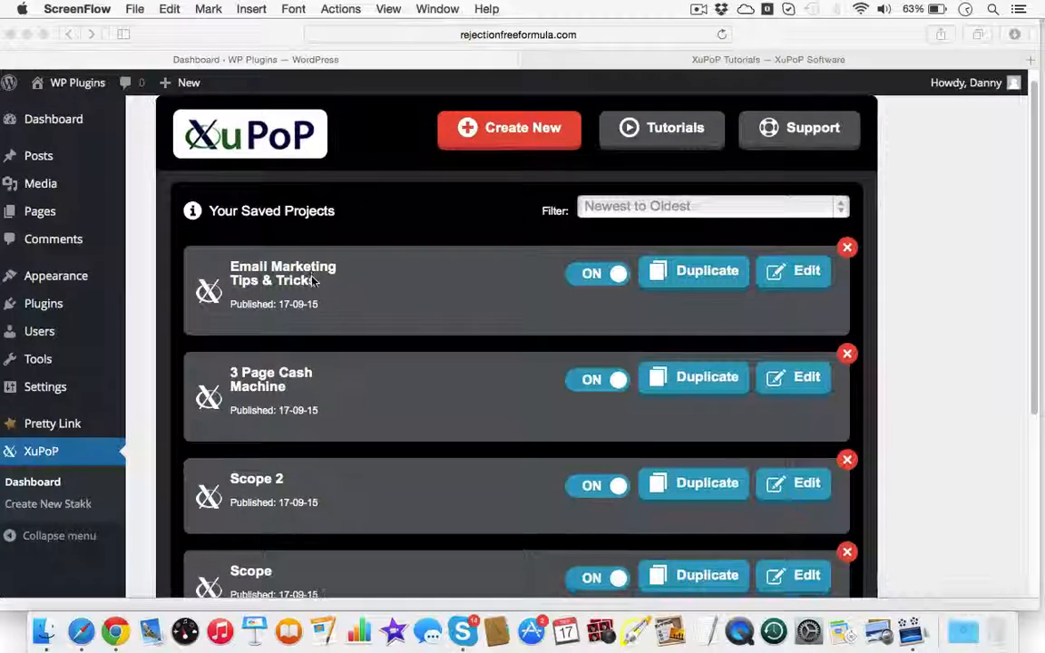
scroll(311, 281, down, 2)
scroll(295, 341, down, 3)
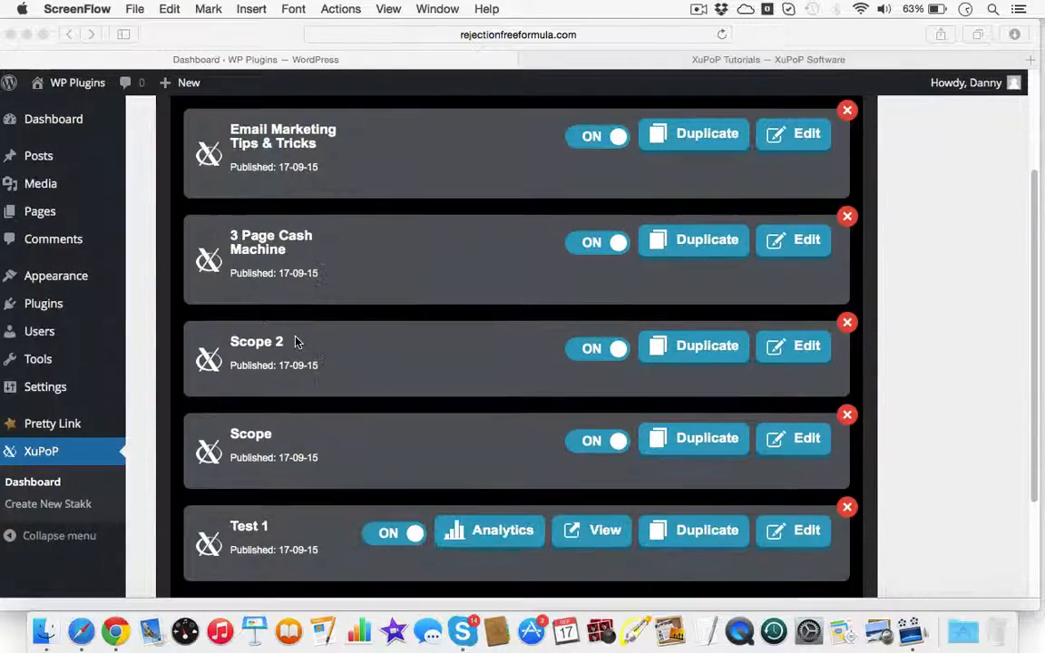
scroll(295, 341, up, 5)
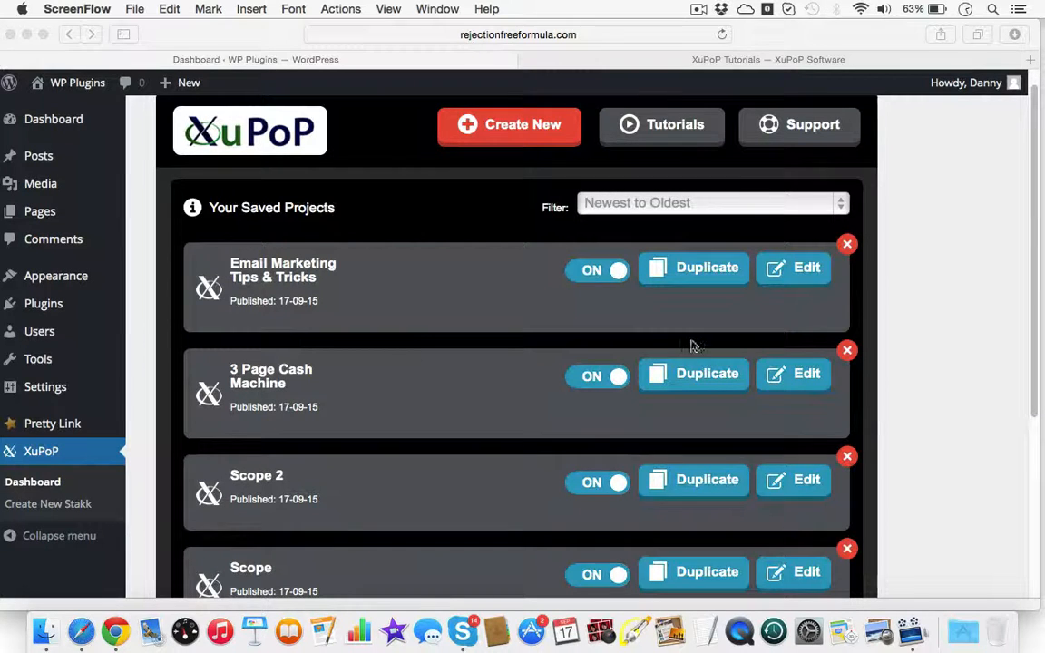
click(747, 299)
click(799, 269)
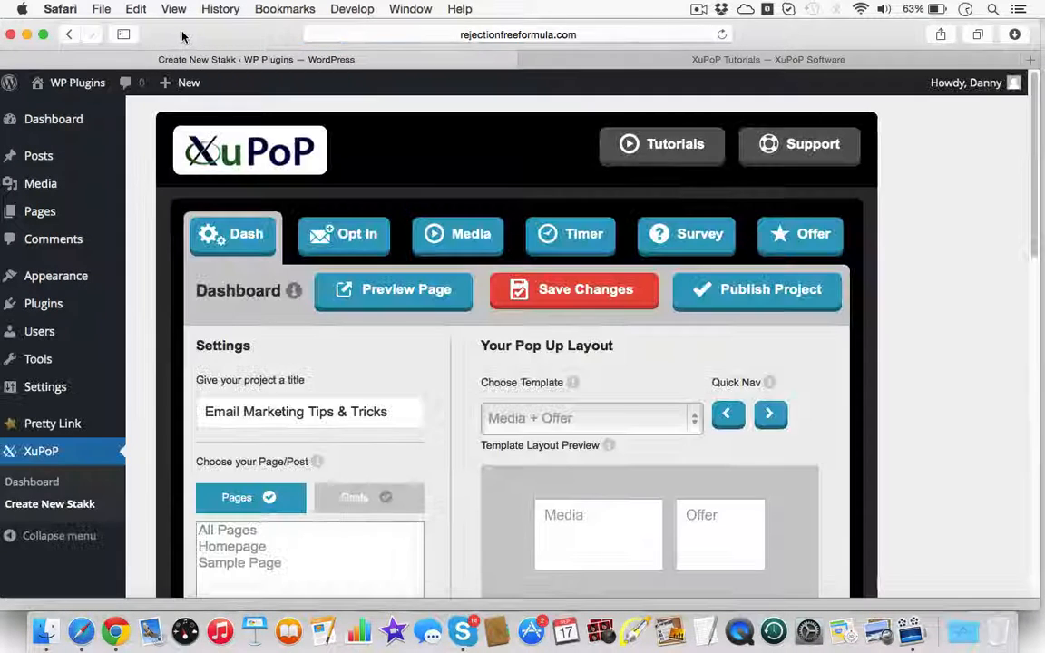
drag(182, 35, 185, 35)
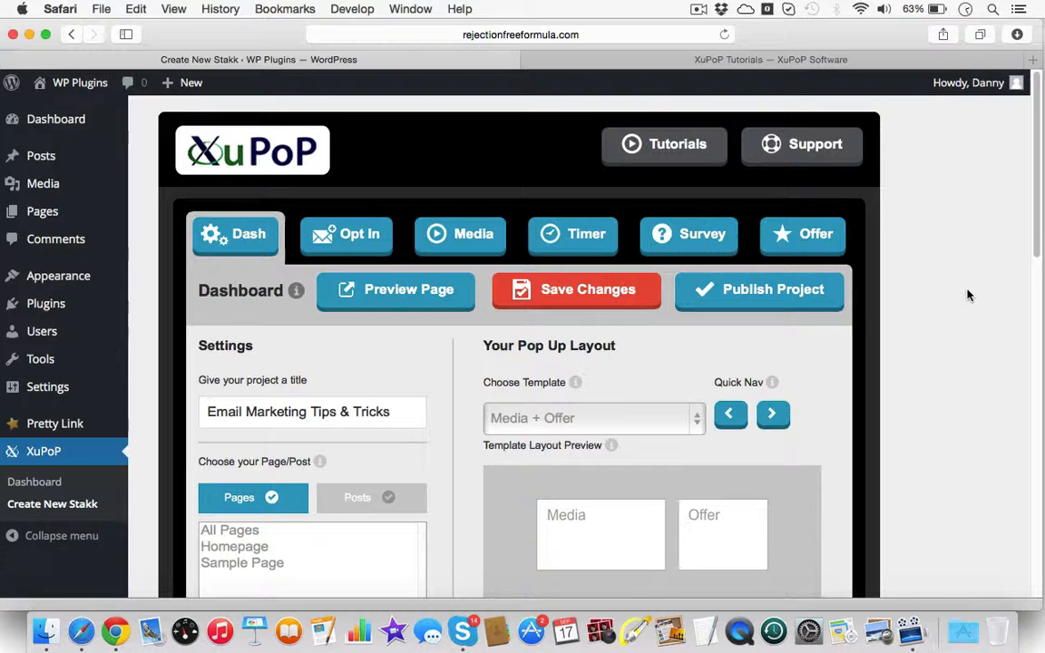
Preview the project's page and go down it far enough to trigger the scroll-based pop-up.
scroll(967, 295, down, 10)
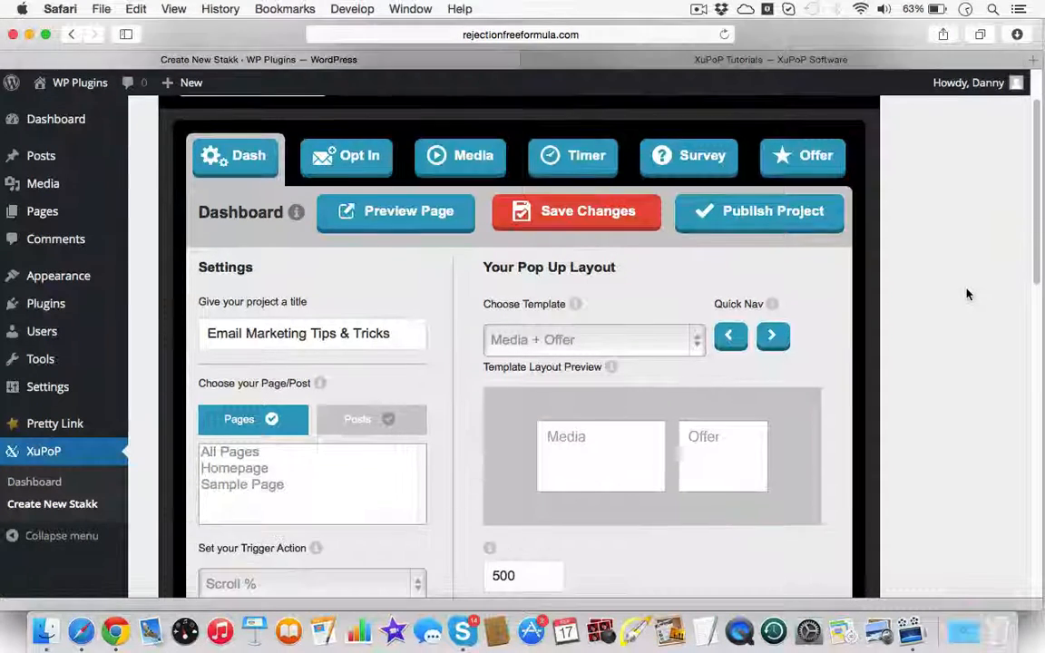
scroll(882, 294, up, 10)
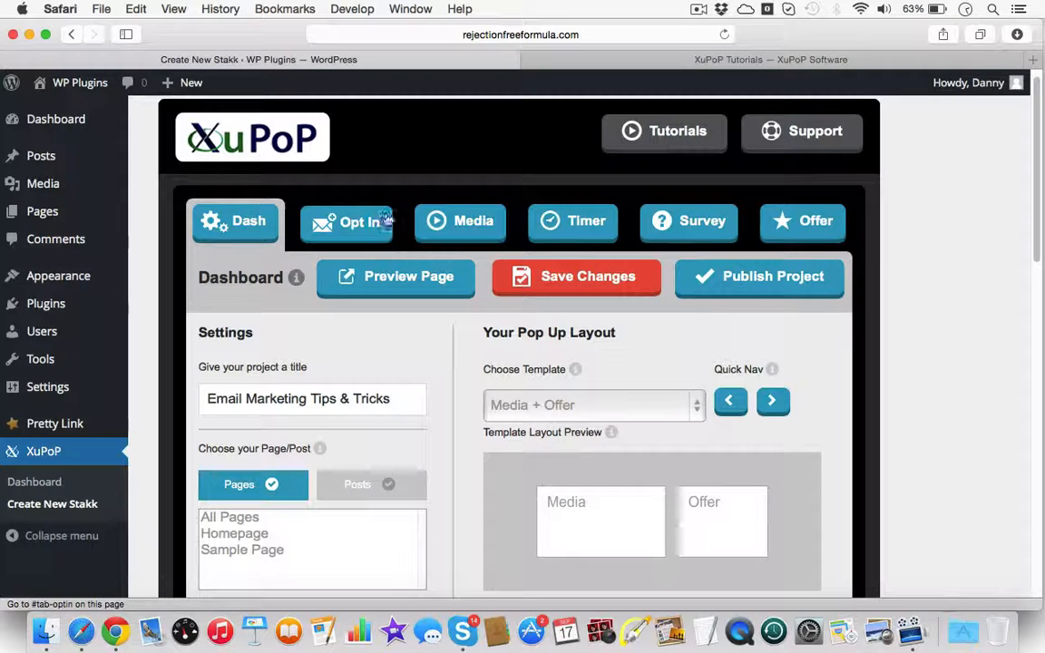
click(369, 282)
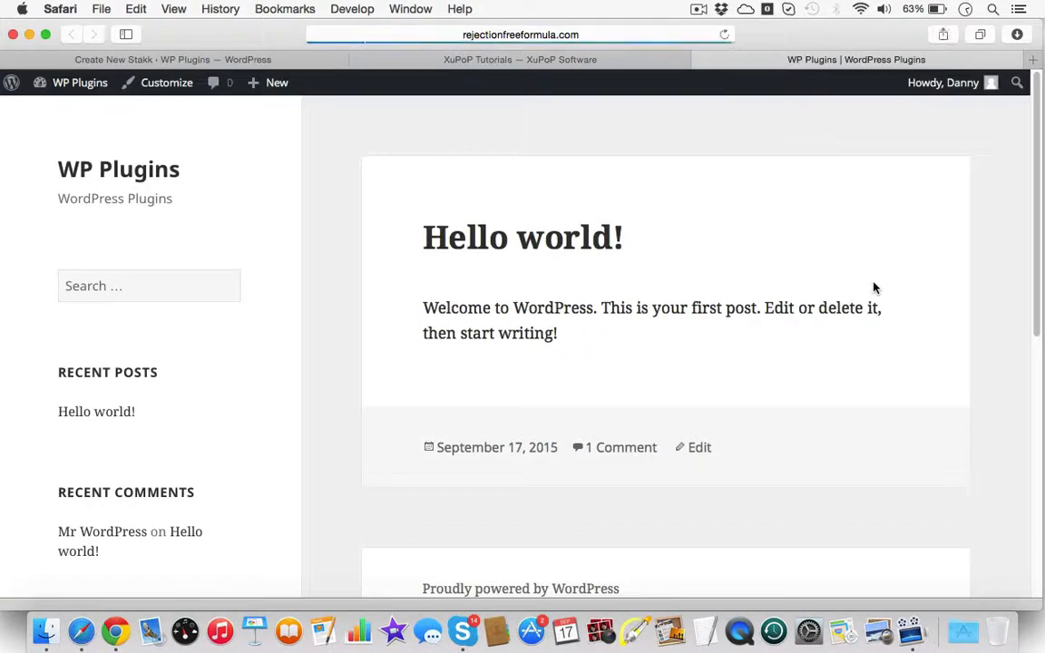
scroll(874, 289, down, 5)
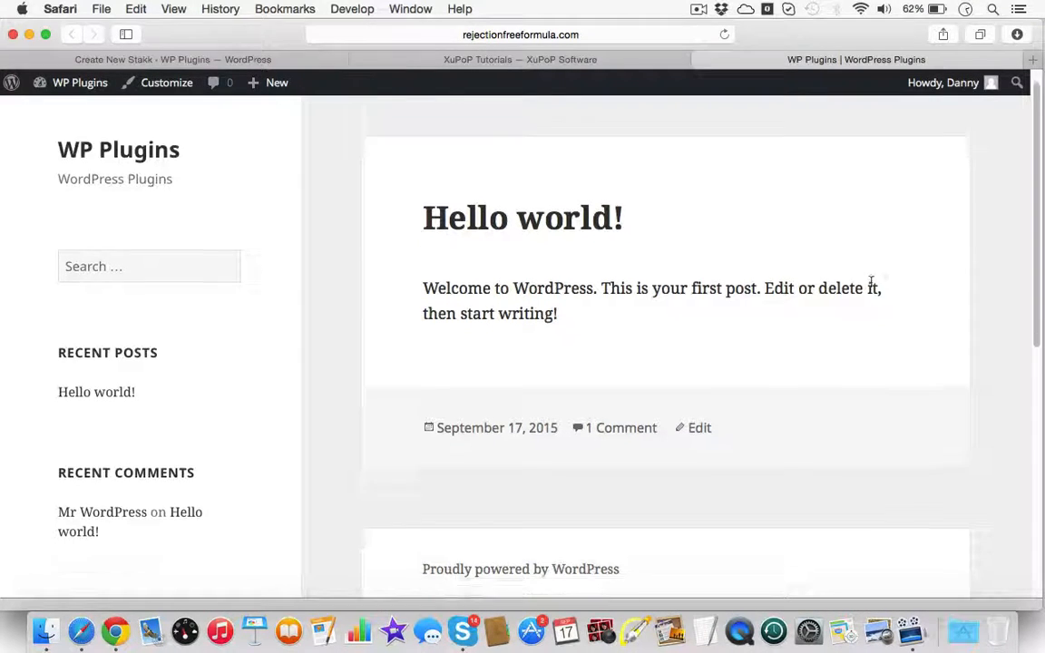
scroll(874, 288, down, 2)
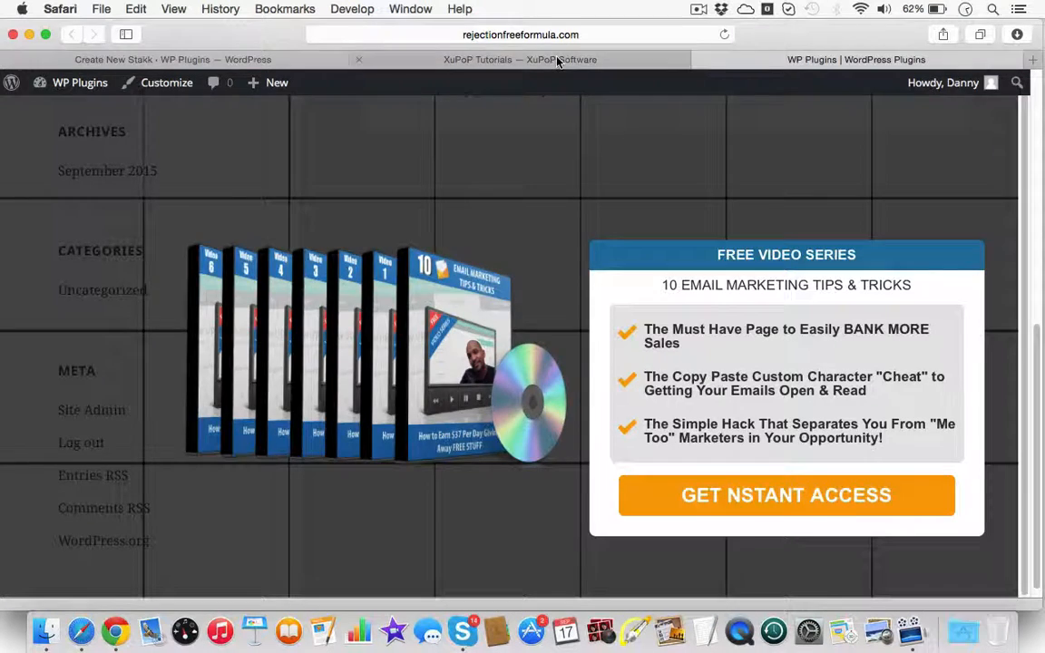
Close the XuPoP Tutorials page, then detach the project editor into its own window and close it.
click(490, 59)
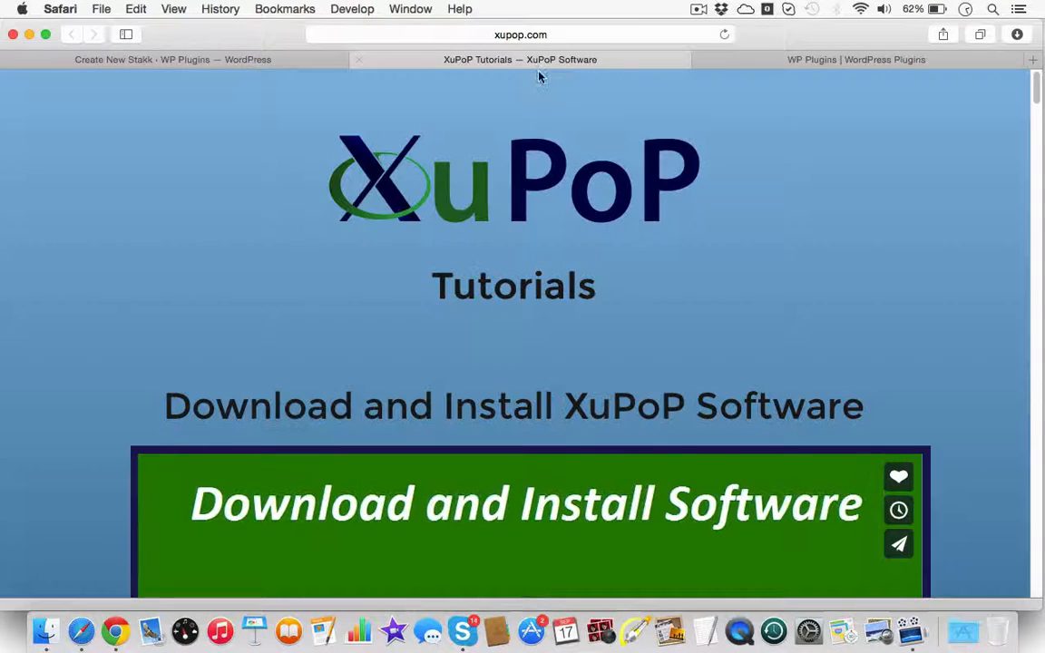
click(359, 59)
click(263, 59)
drag(458, 262, 426, 282)
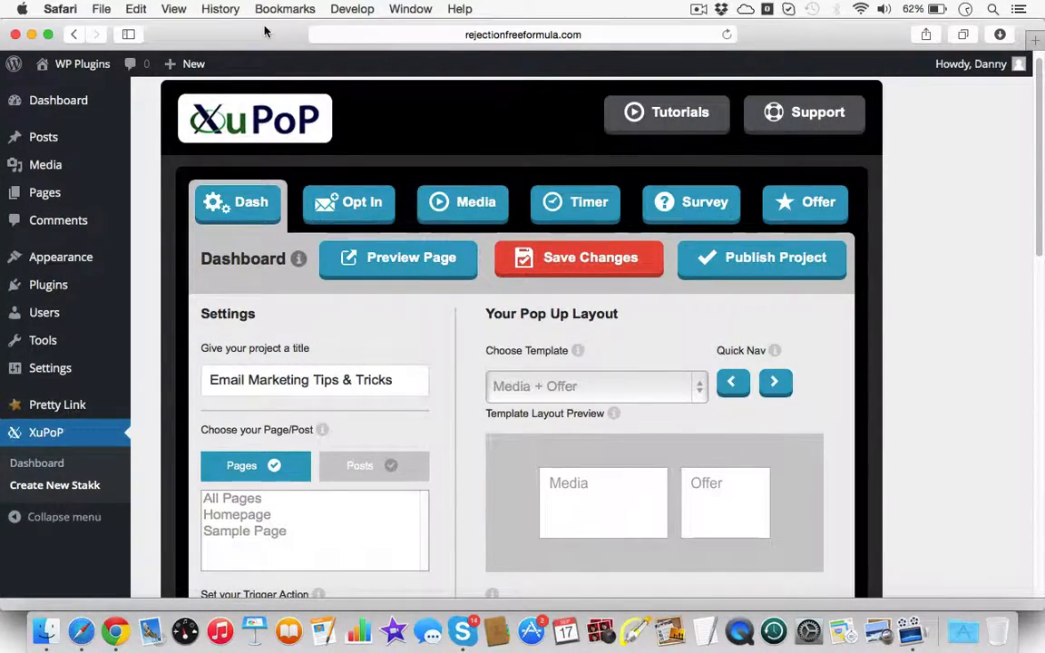
drag(271, 30, 420, 172)
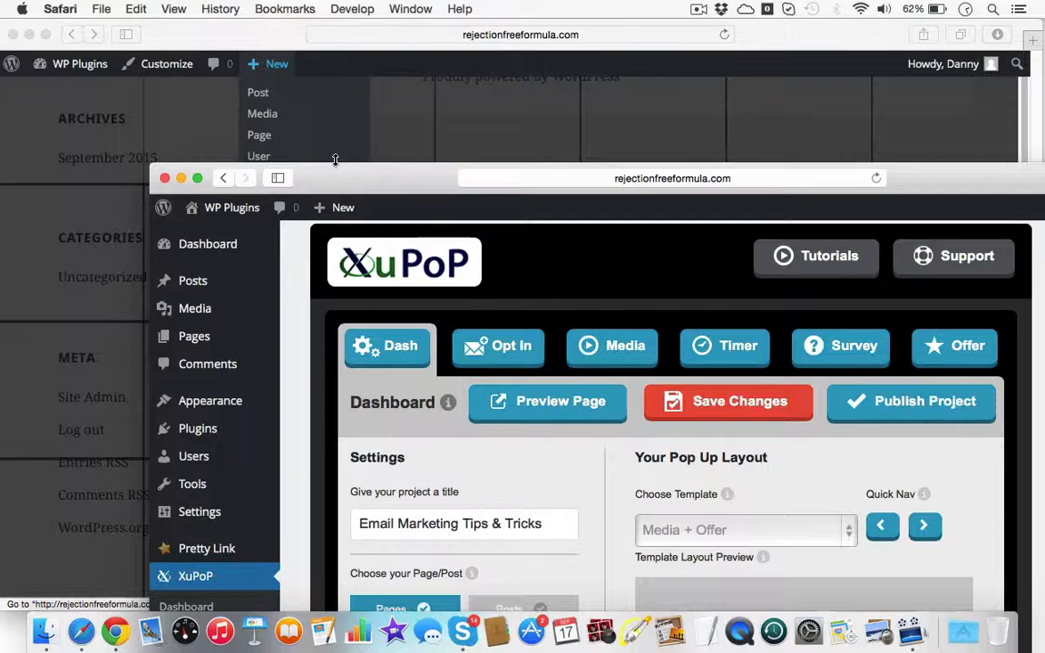
click(164, 178)
mouse_move(206, 33)
mouse_down()
mouse_move(226, 35)
mouse_move(198, 35)
mouse_up()
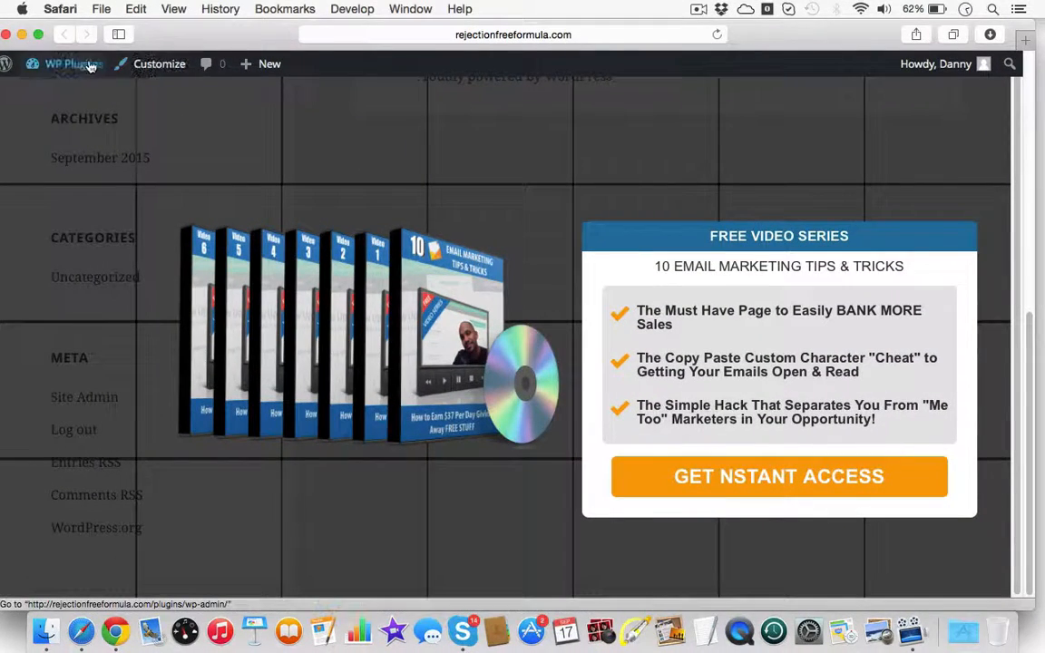
Return to the WordPress dashboard from the preview page and reopen the Email Marketing Tips & Tricks project from XuPoP.
mouse_move(80, 65)
click(61, 94)
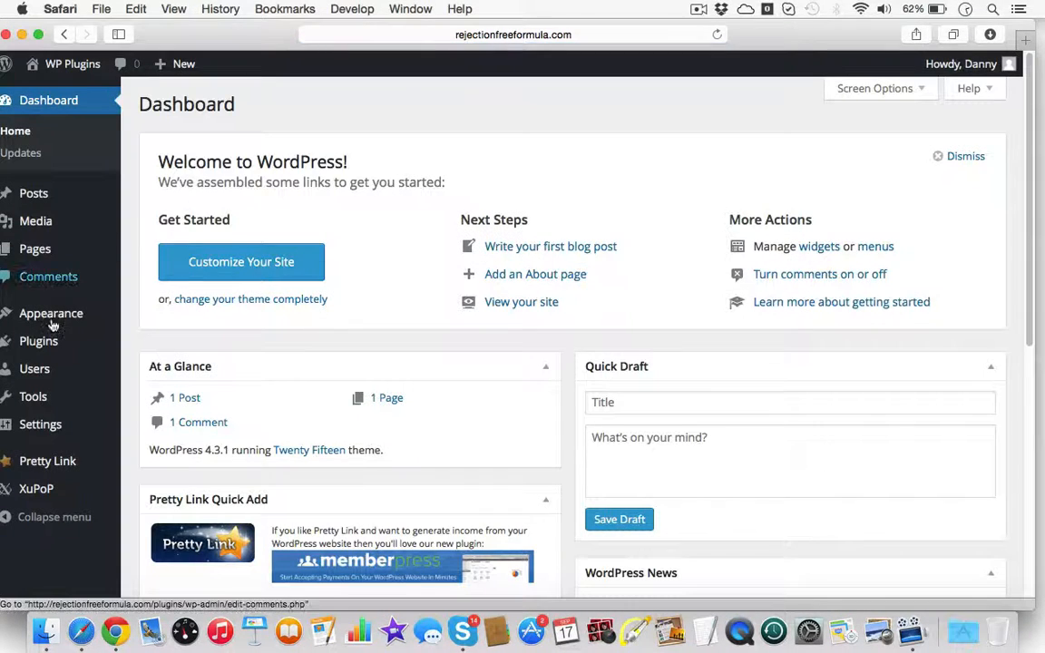
click(42, 490)
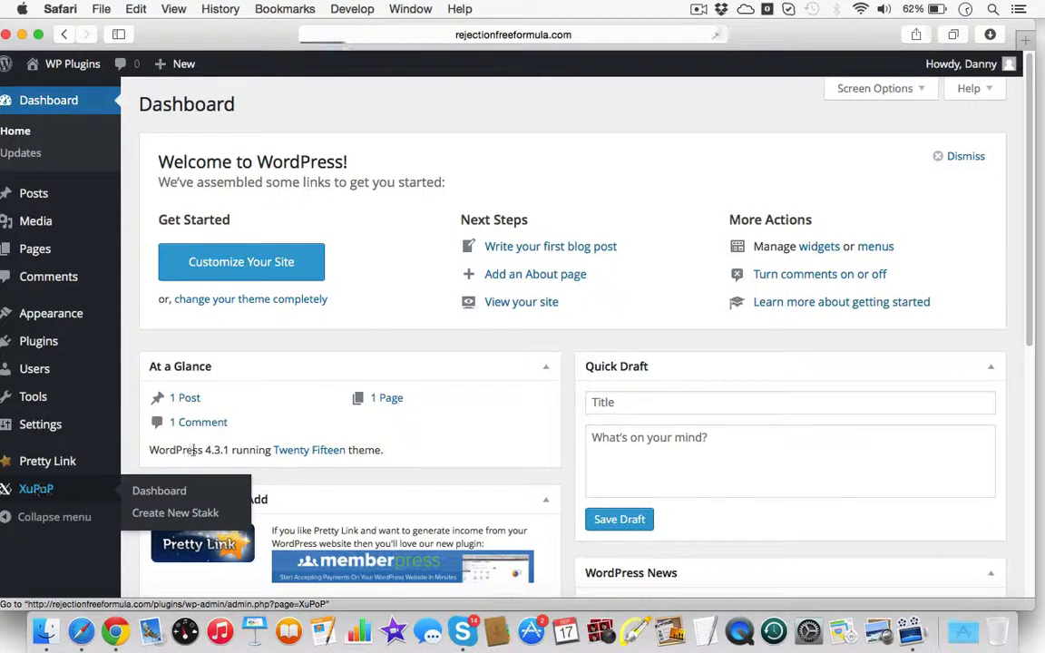
drag(240, 34, 248, 35)
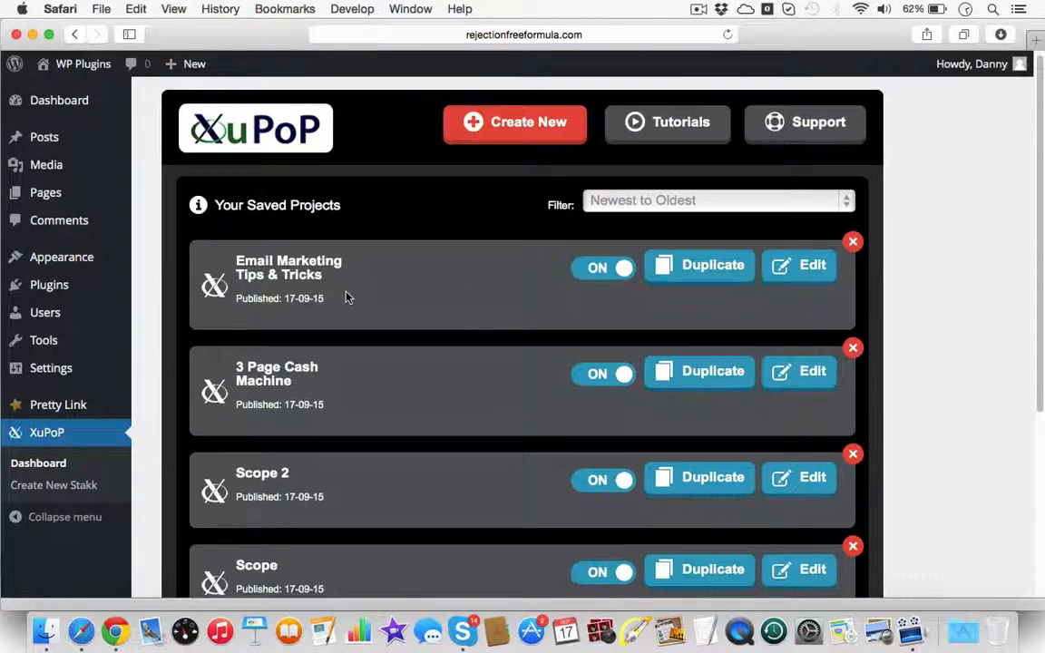
click(806, 263)
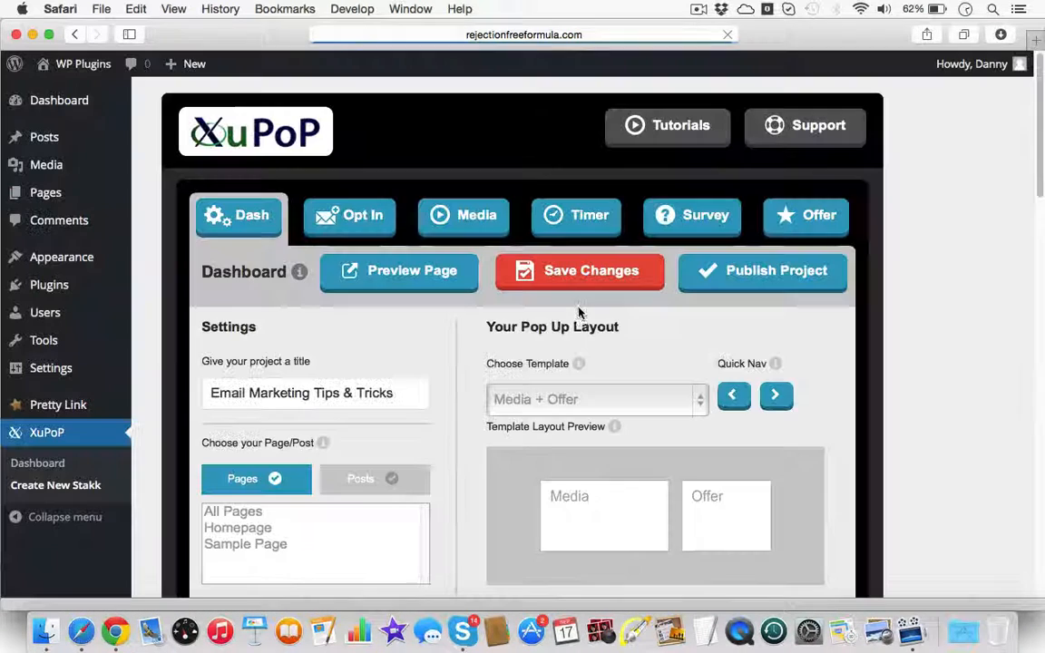
Assign the pop-up to the Homepage in the project's page selection.
scroll(394, 375, down, 1)
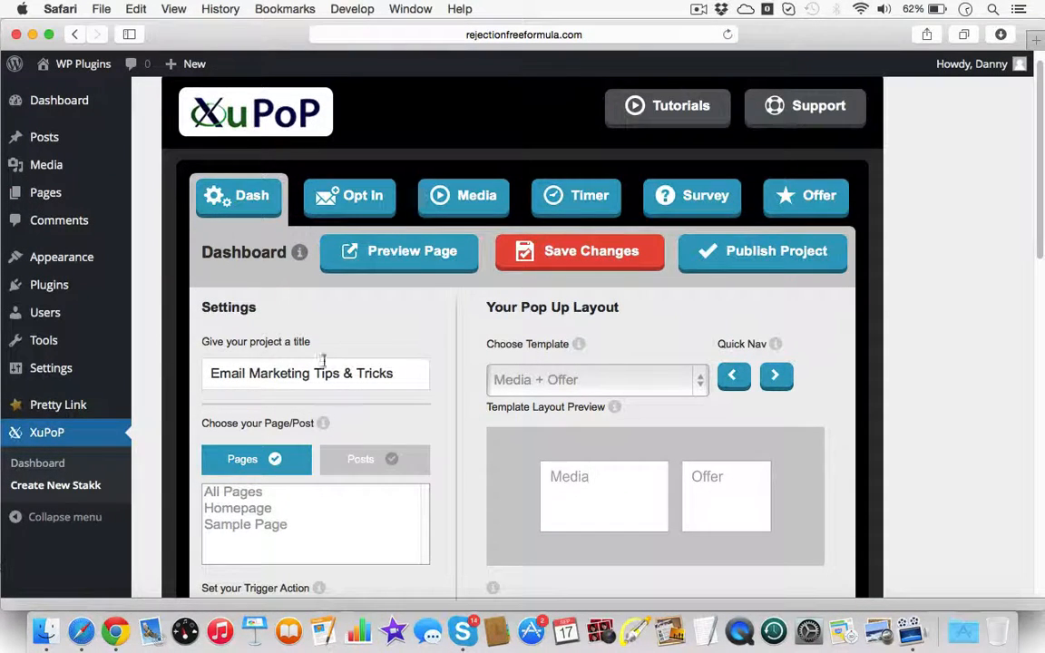
scroll(359, 347, down, 1)
scroll(357, 345, down, 5)
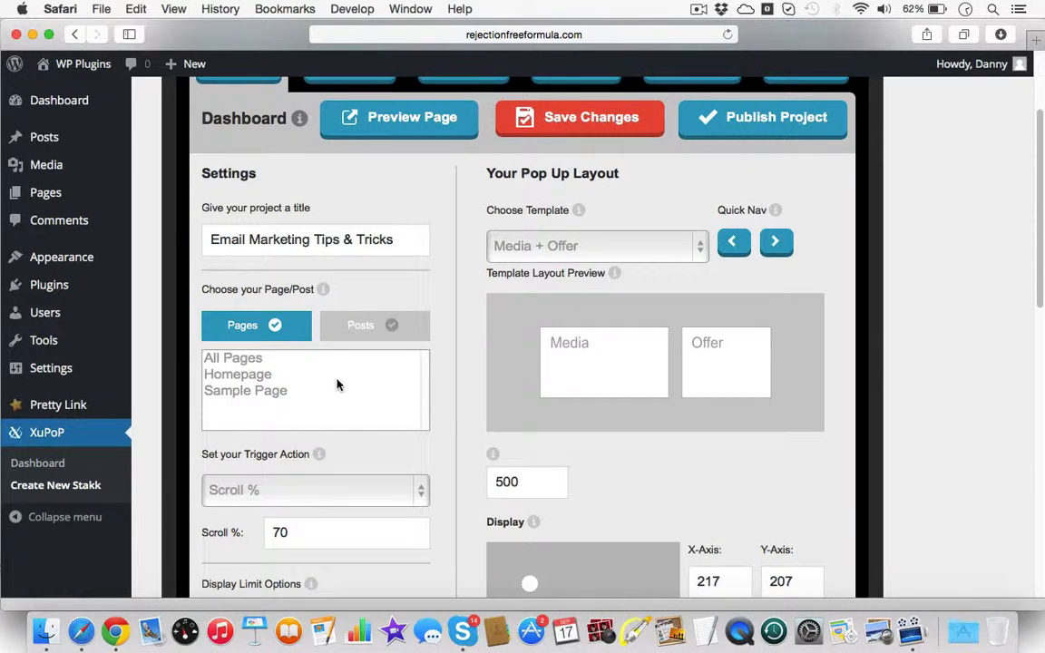
click(254, 376)
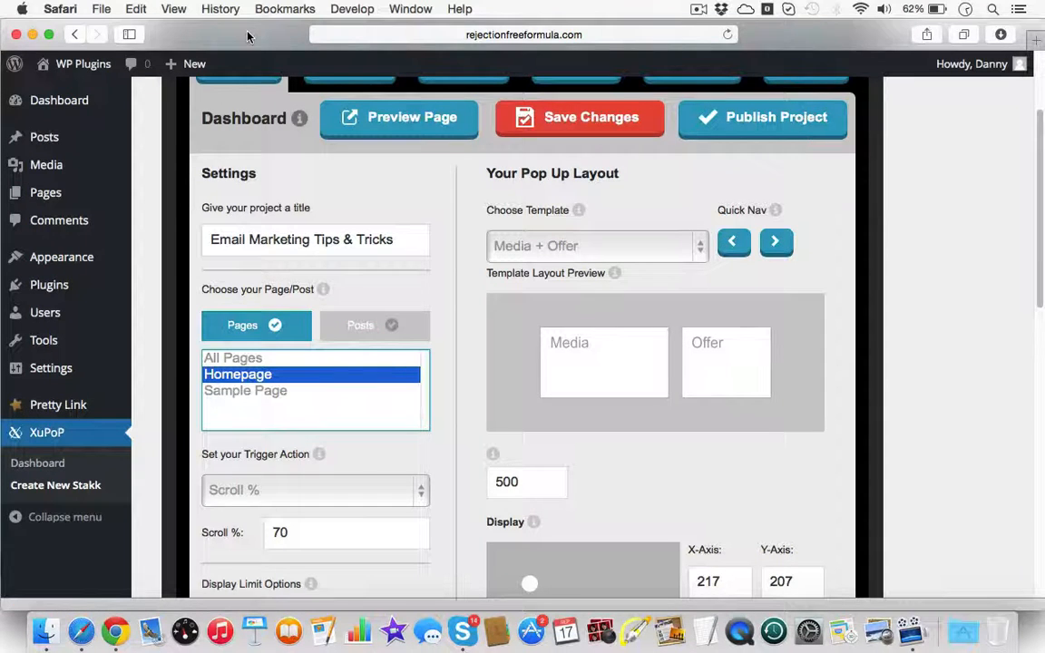
drag(247, 34, 251, 33)
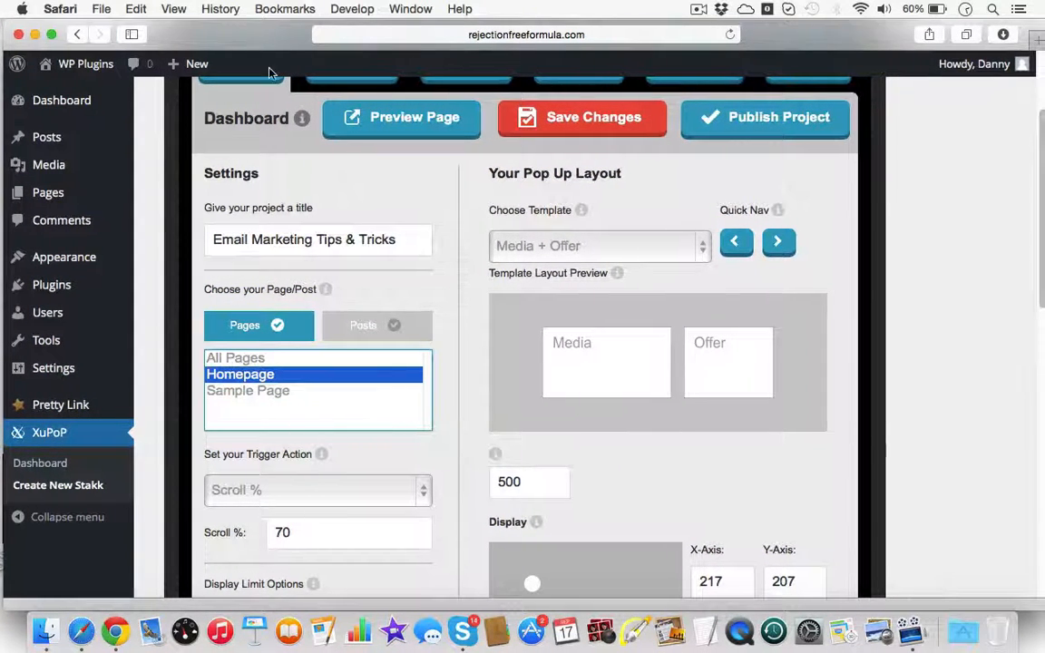
Change the pop-up's trigger action to Timed with a time-in of 3 seconds.
scroll(516, 382, down, 5)
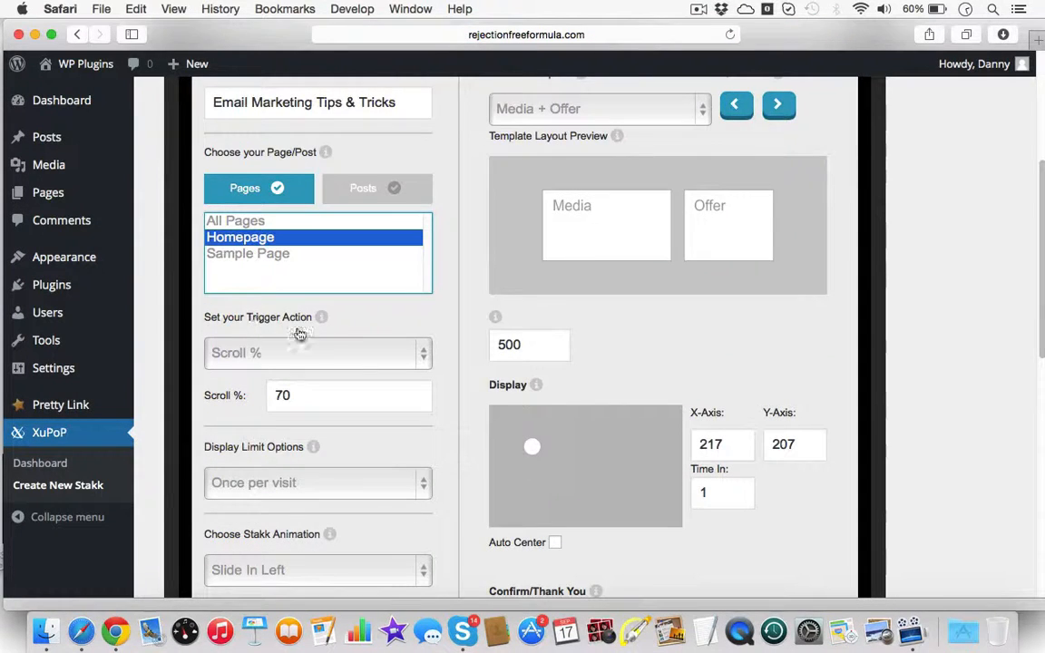
click(424, 355)
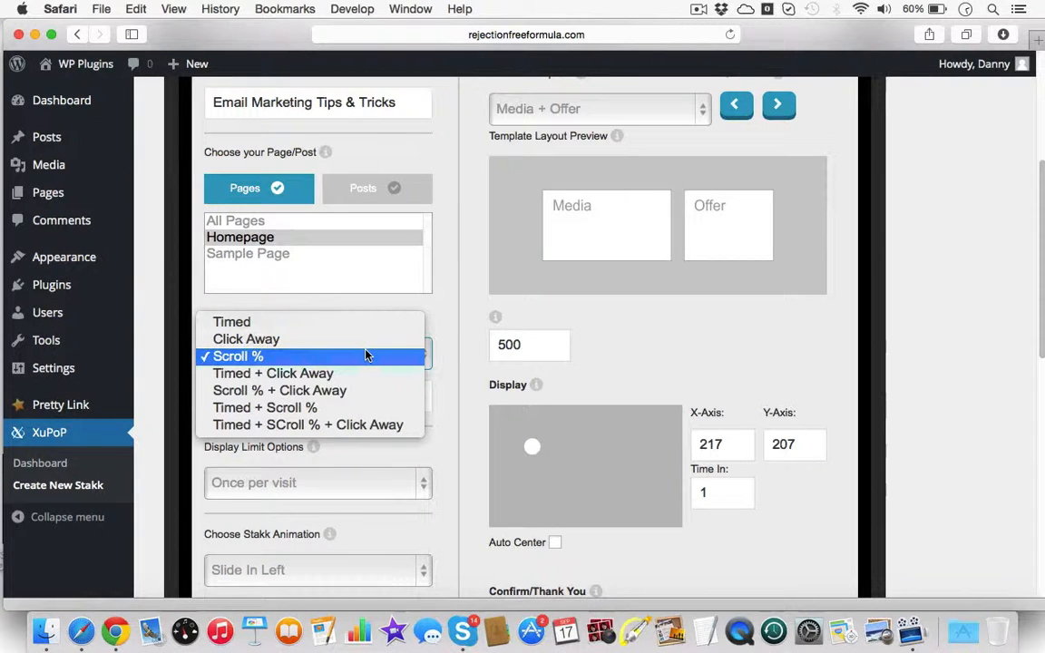
click(367, 323)
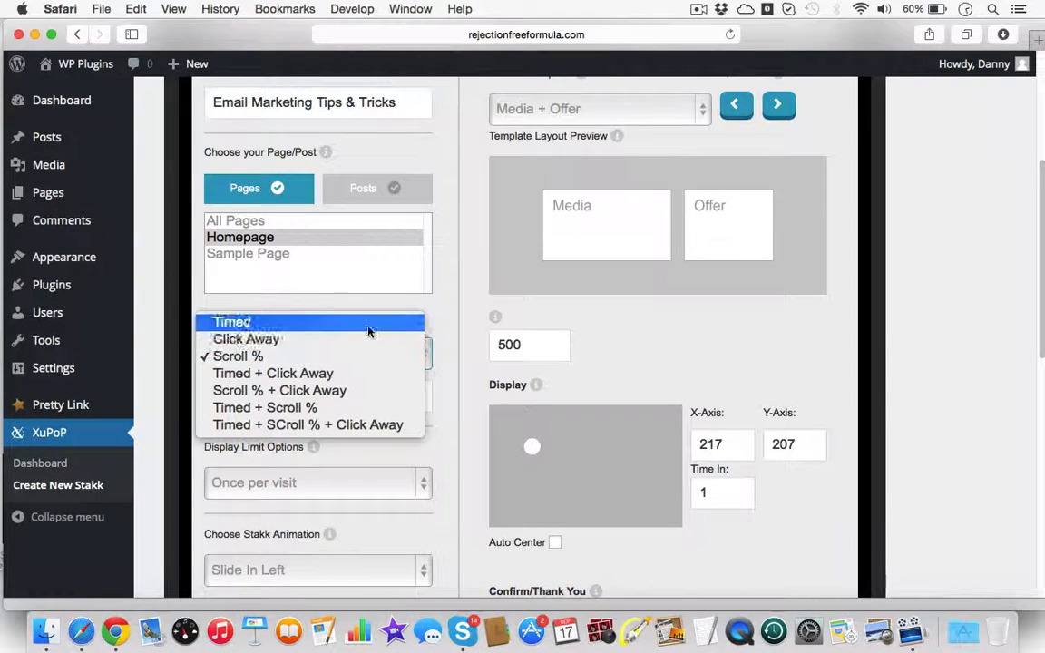
click(344, 395)
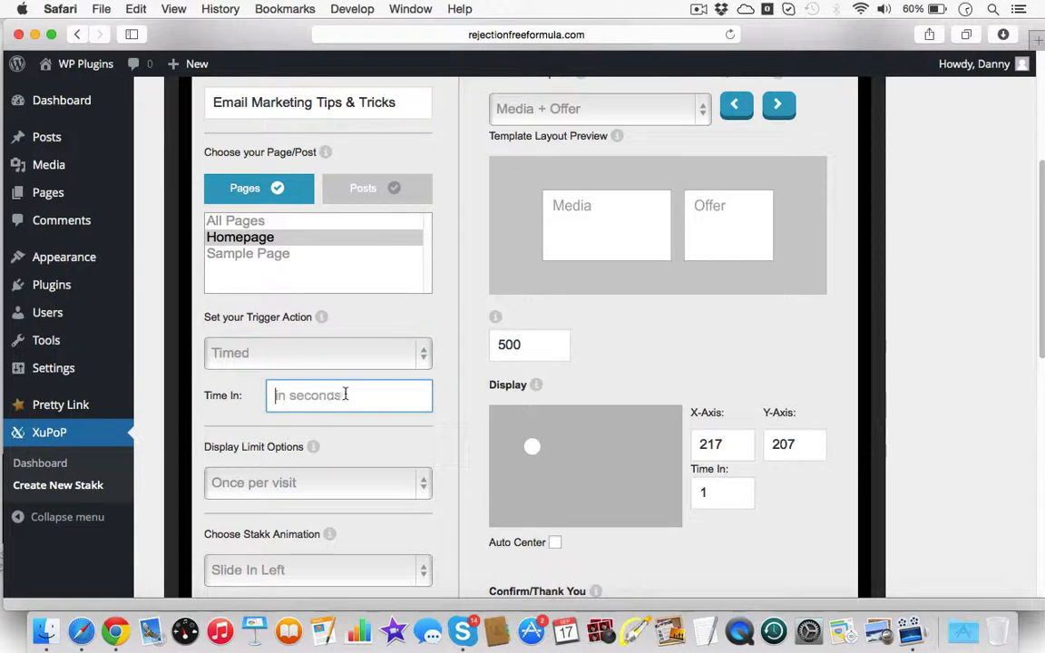
text(3)
click(446, 392)
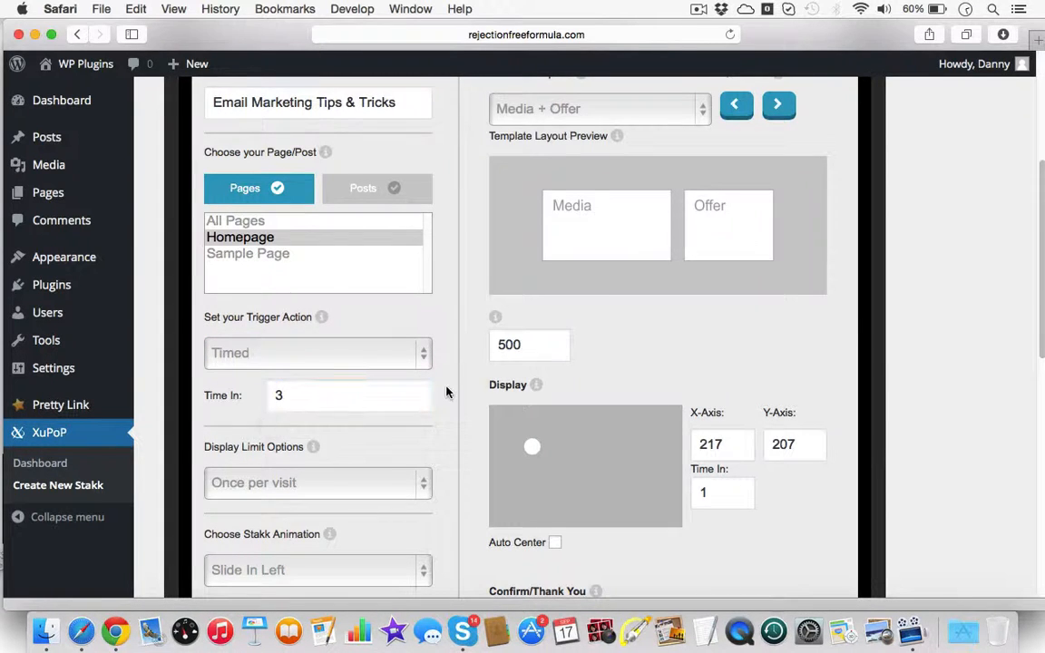
Save the project changes and preview the page with its timed pop-up.
scroll(445, 392, down, 1)
scroll(444, 392, down, 10)
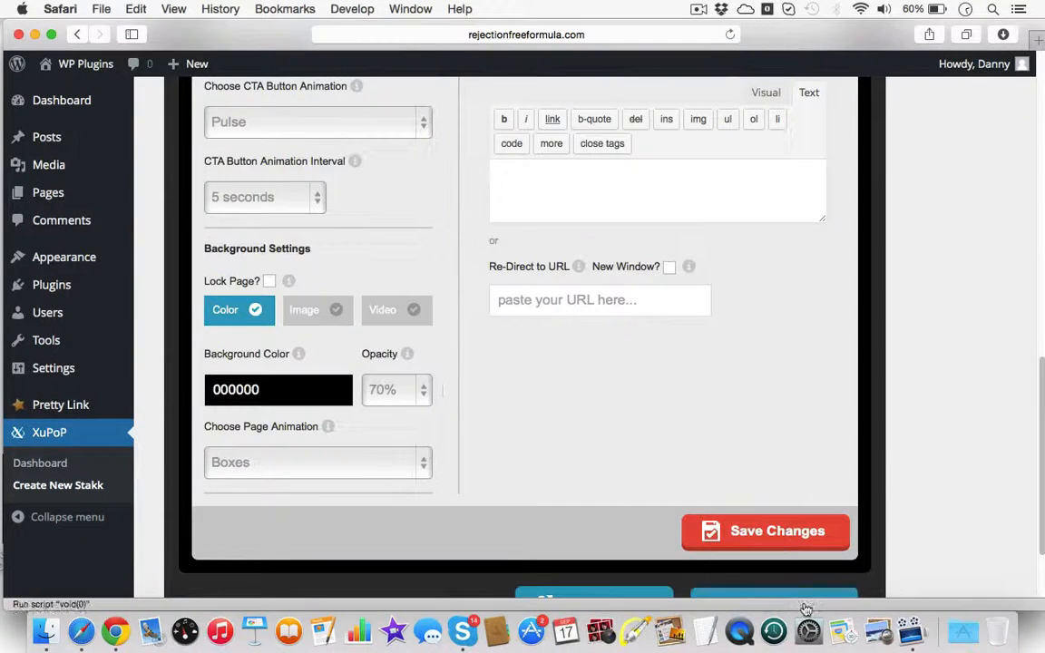
click(779, 533)
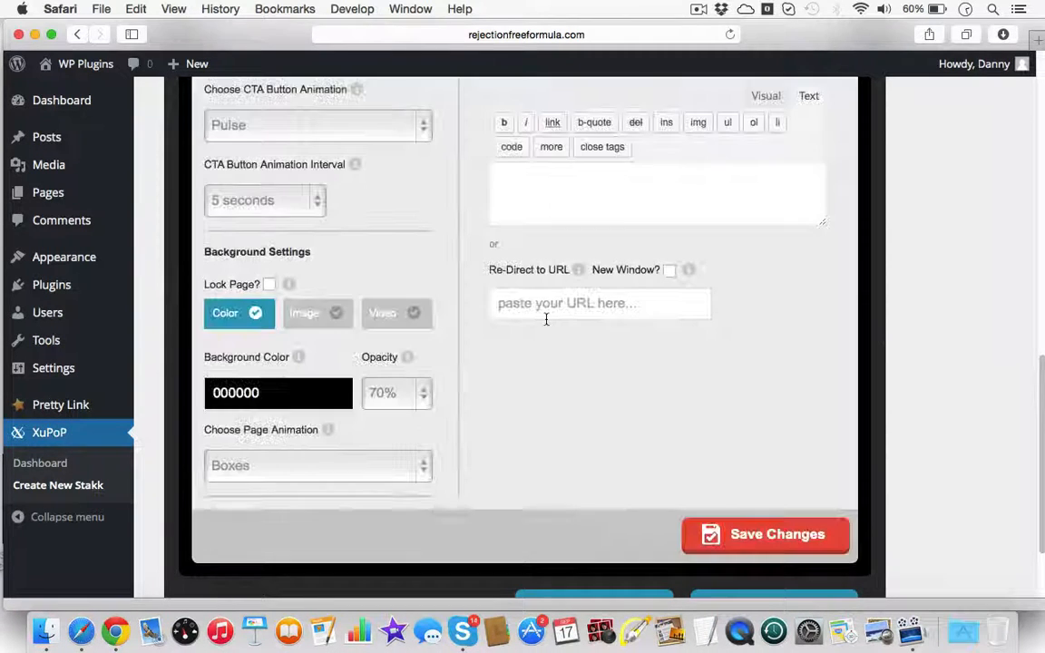
scroll(539, 331, up, 4)
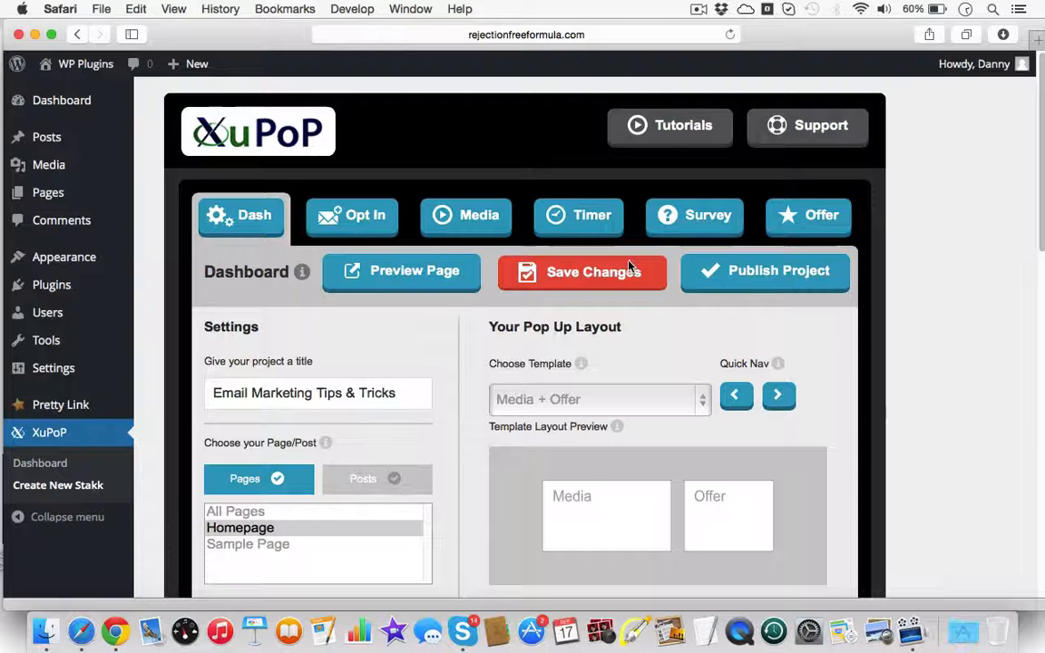
click(413, 274)
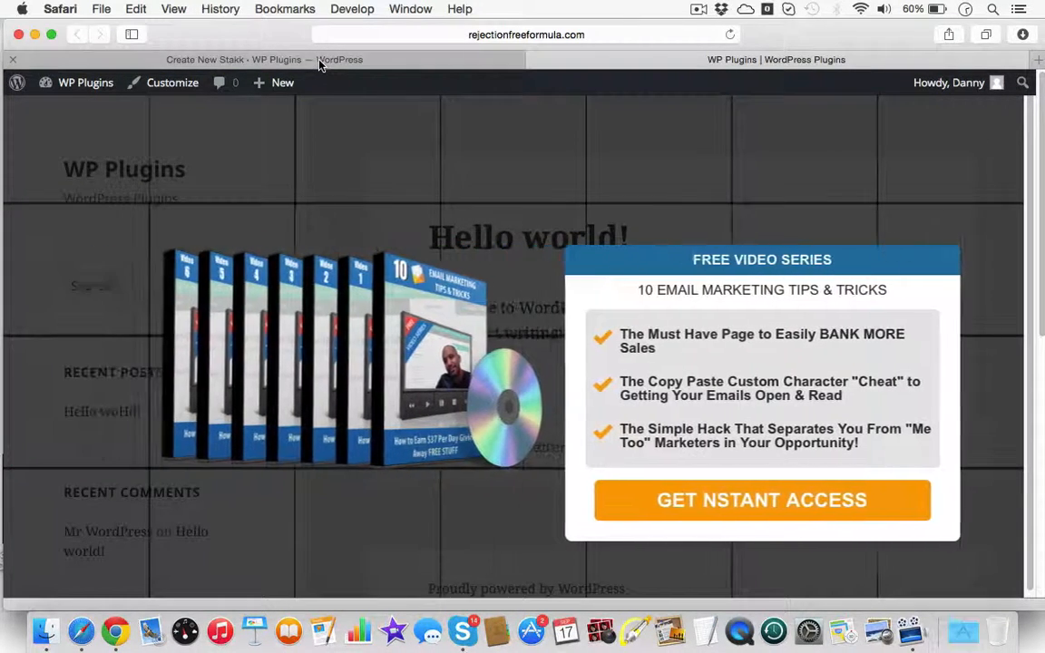
Return to the project editor and set the Stakk animation to Flip In X.
click(287, 57)
scroll(454, 315, down, 10)
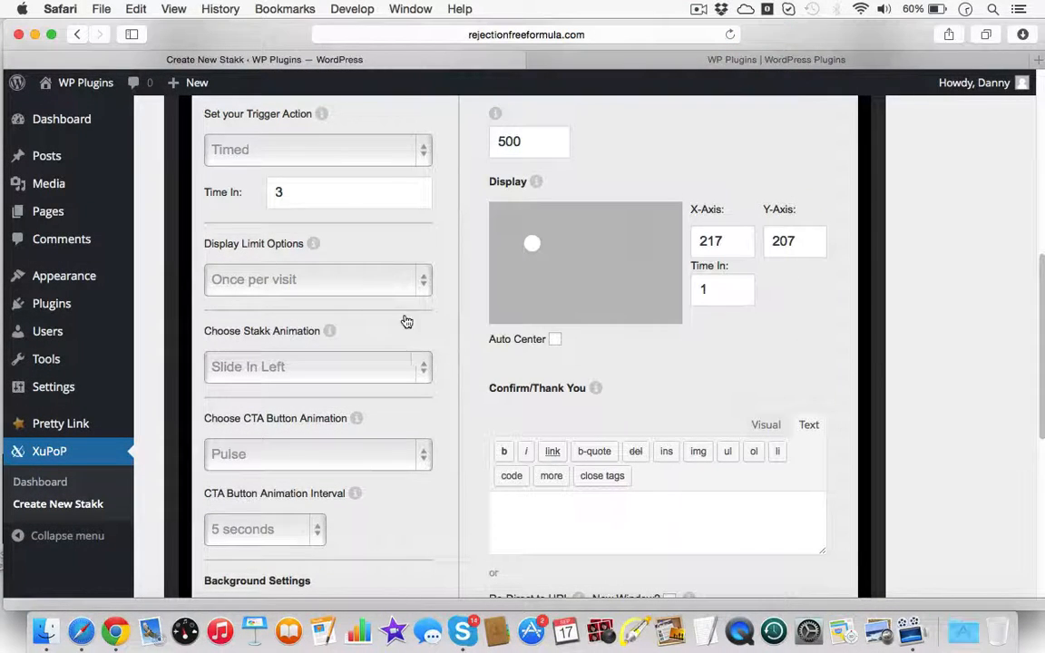
scroll(399, 340, down, 1)
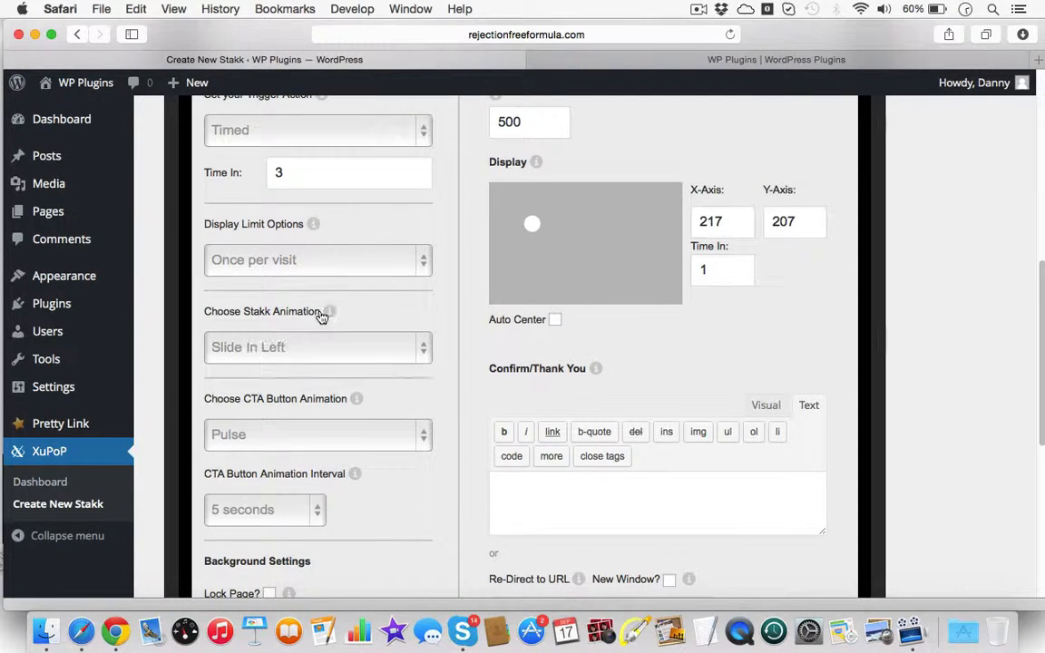
mouse_move(329, 312)
click(427, 349)
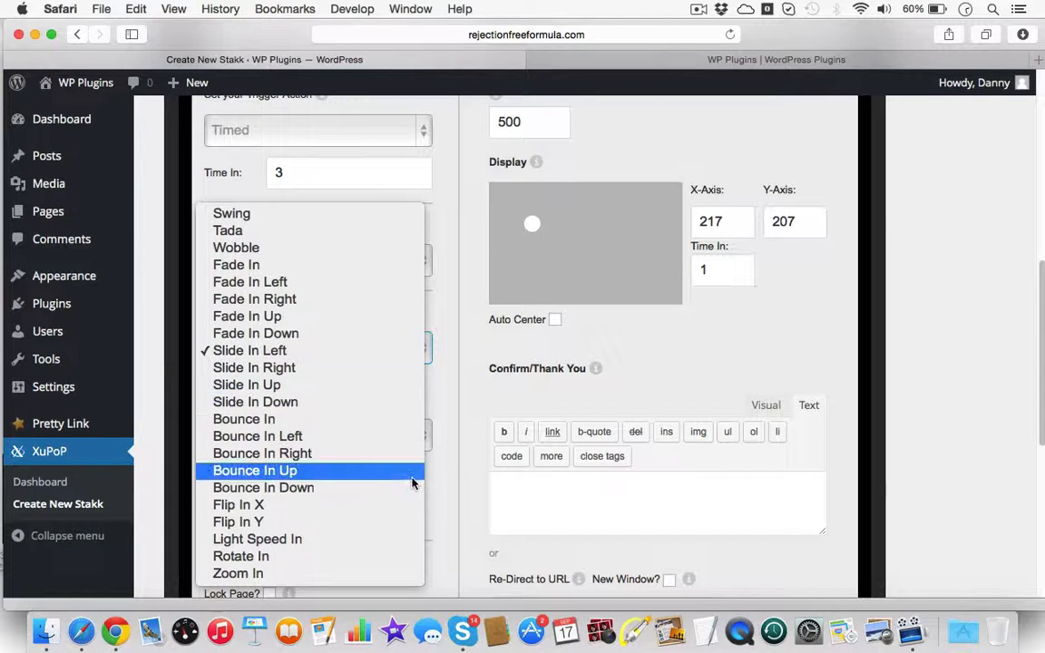
click(413, 504)
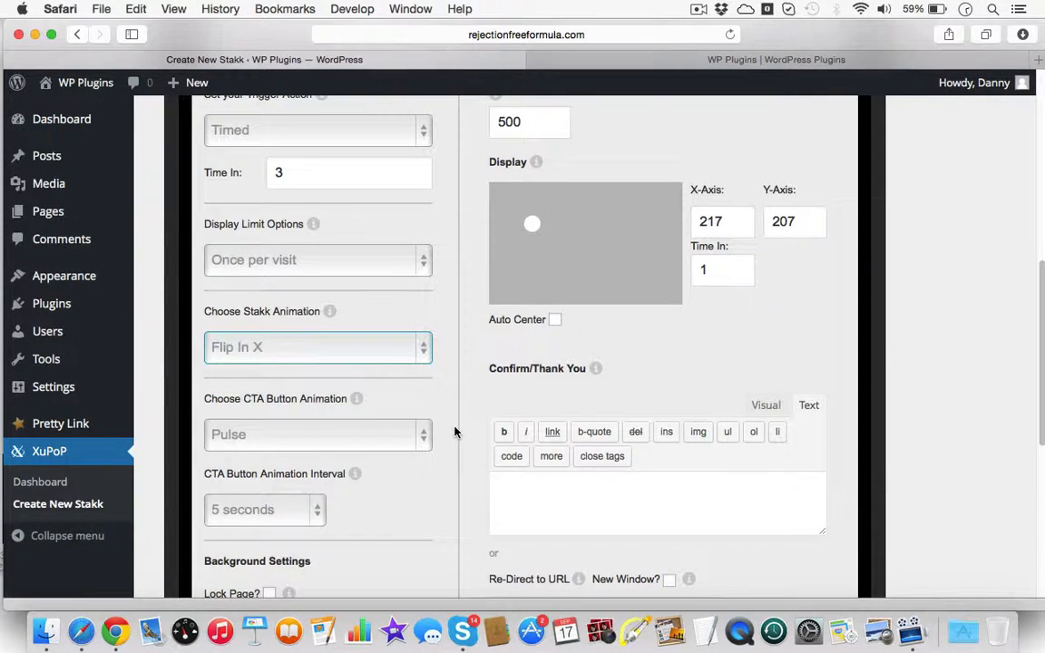
Save the project changes and reload the preview page to watch the pop-up's Flip In X animation.
scroll(454, 438, down, 3)
scroll(455, 433, down, 10)
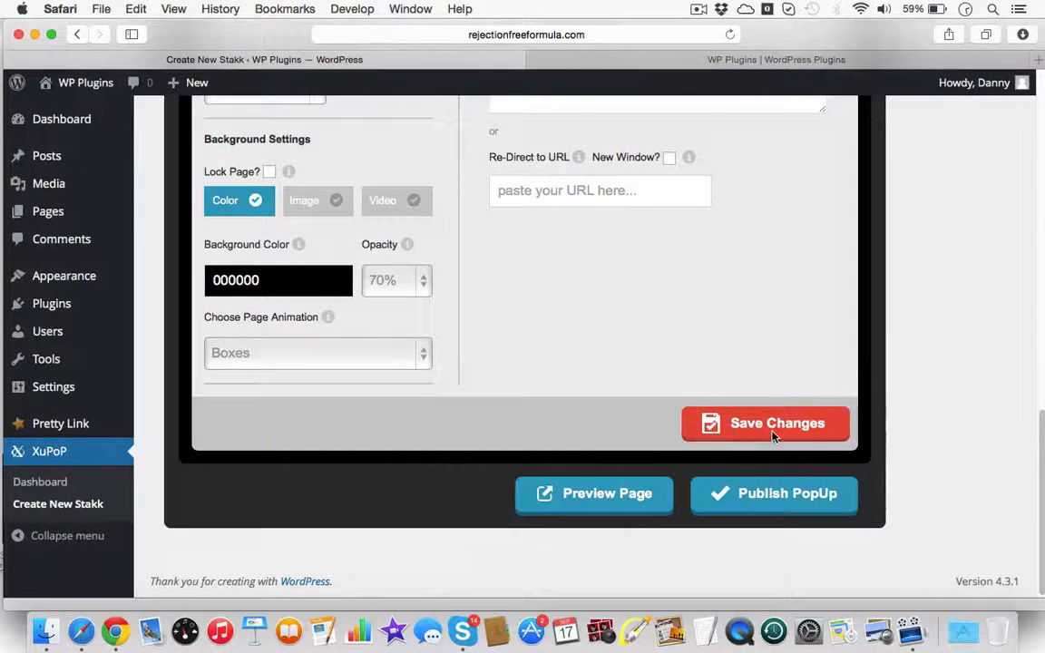
click(613, 60)
click(730, 36)
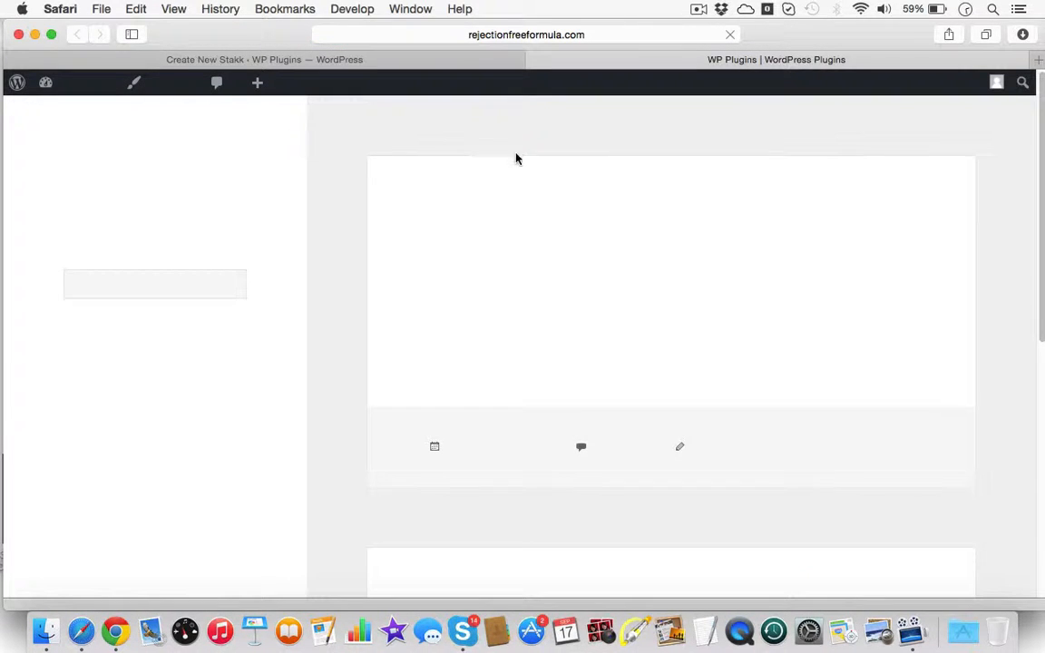
scroll(514, 170, down, 5)
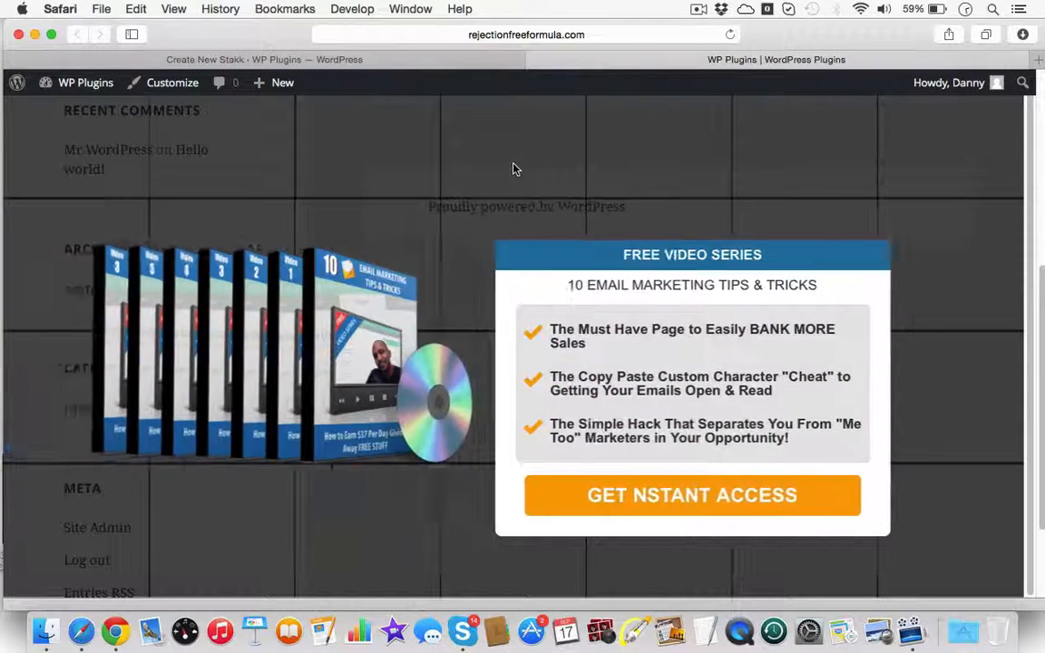
click(731, 37)
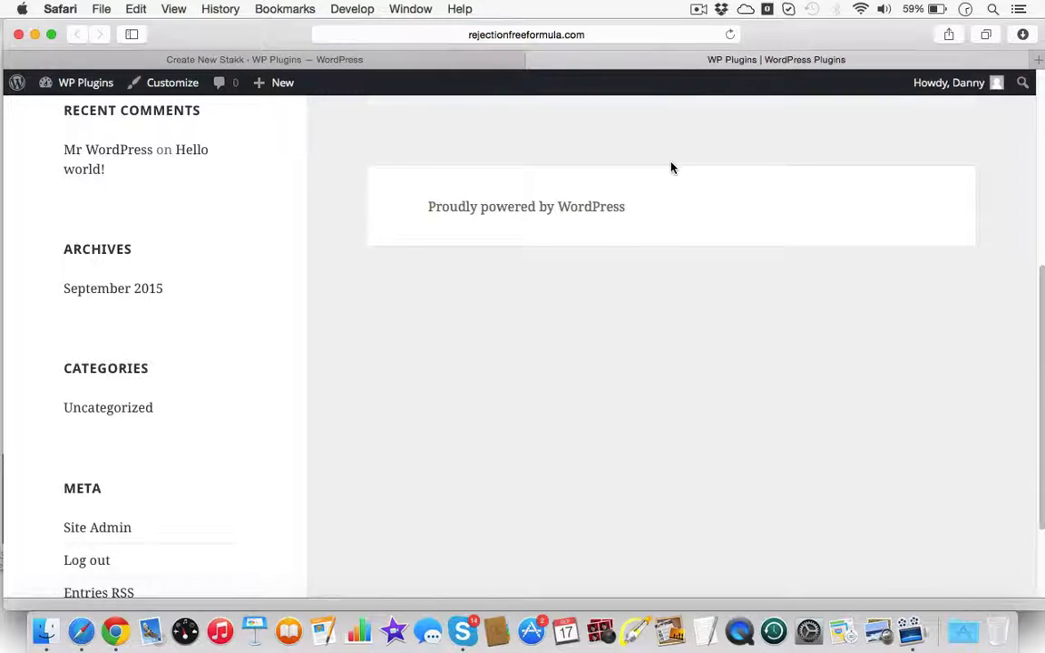
scroll(671, 167, down, 1)
scroll(671, 167, up, 4)
scroll(672, 168, up, 3)
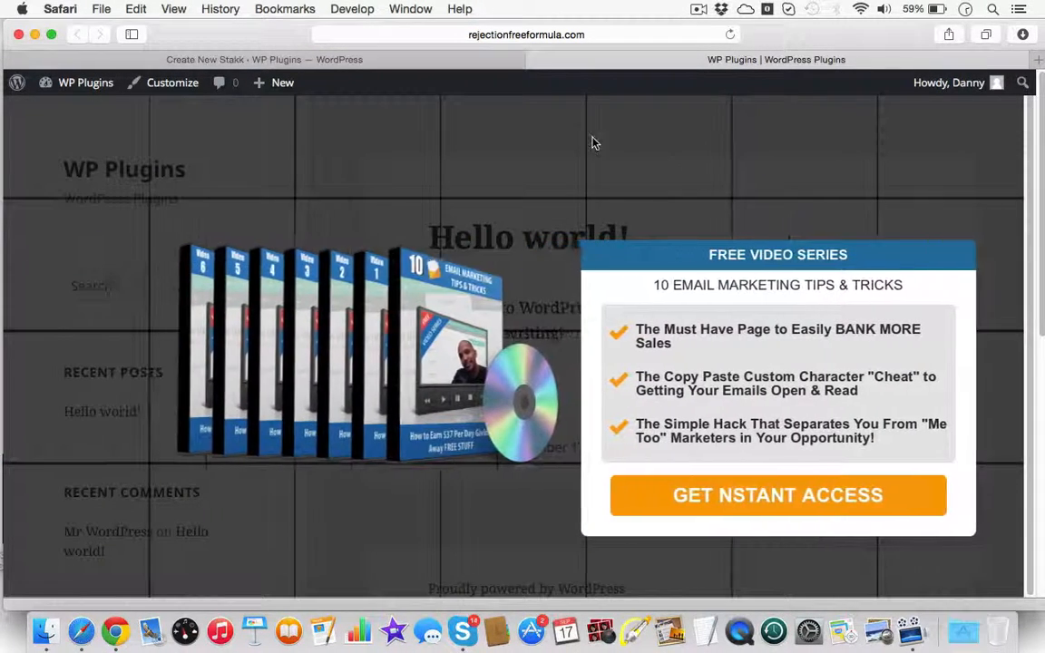
Return to the project editor, set the Stakk animation to Zoom In and save the changes.
click(435, 58)
scroll(420, 207, up, 10)
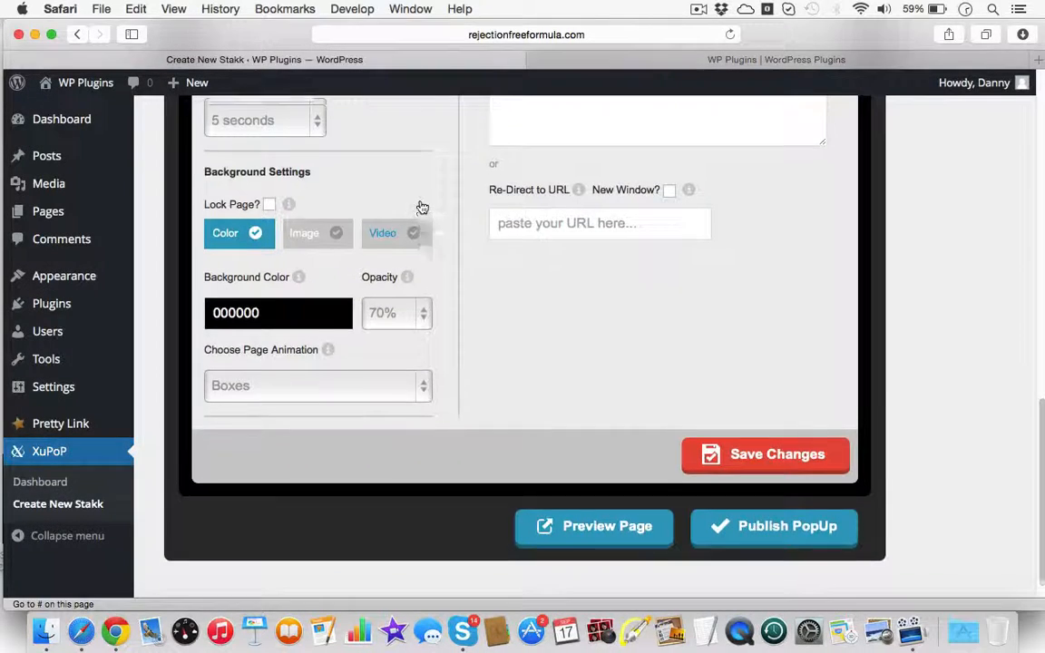
scroll(422, 208, down, 4)
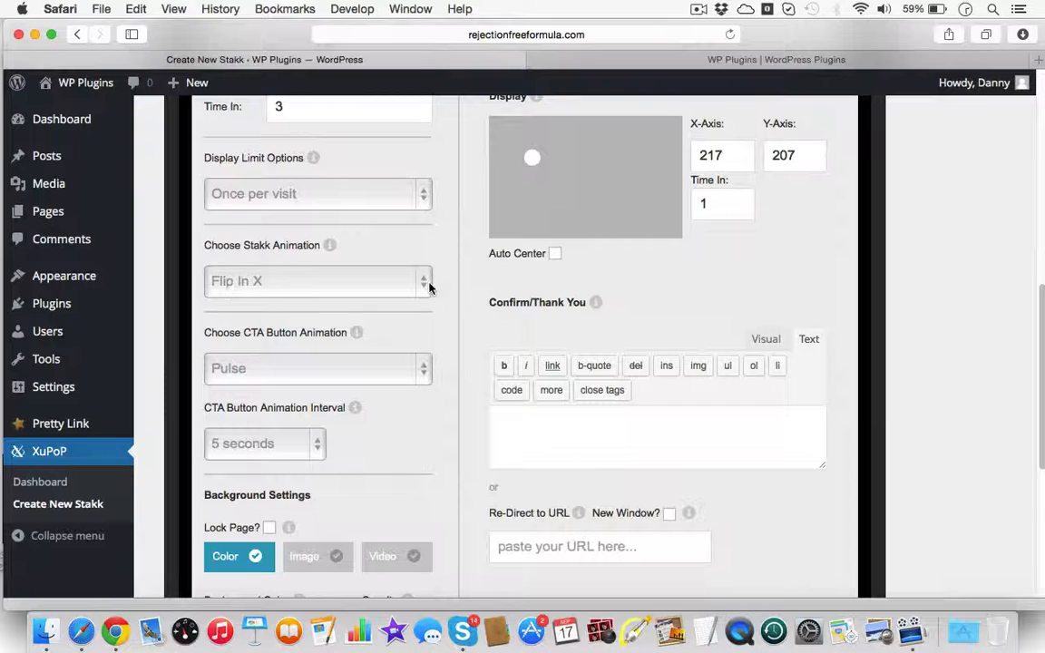
click(430, 284)
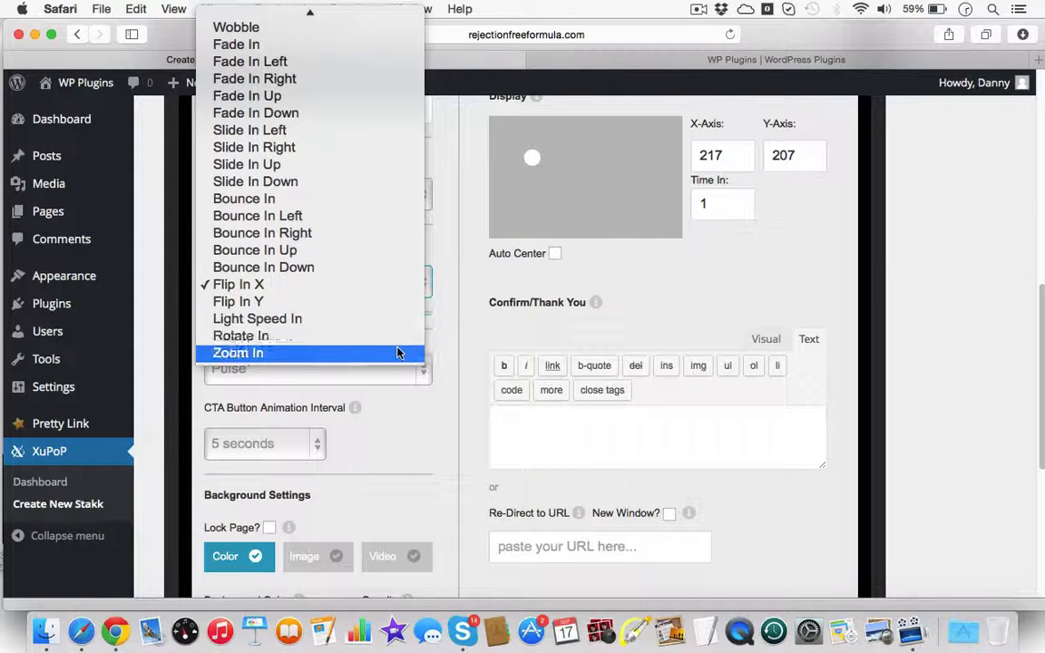
click(401, 352)
scroll(417, 327, down, 5)
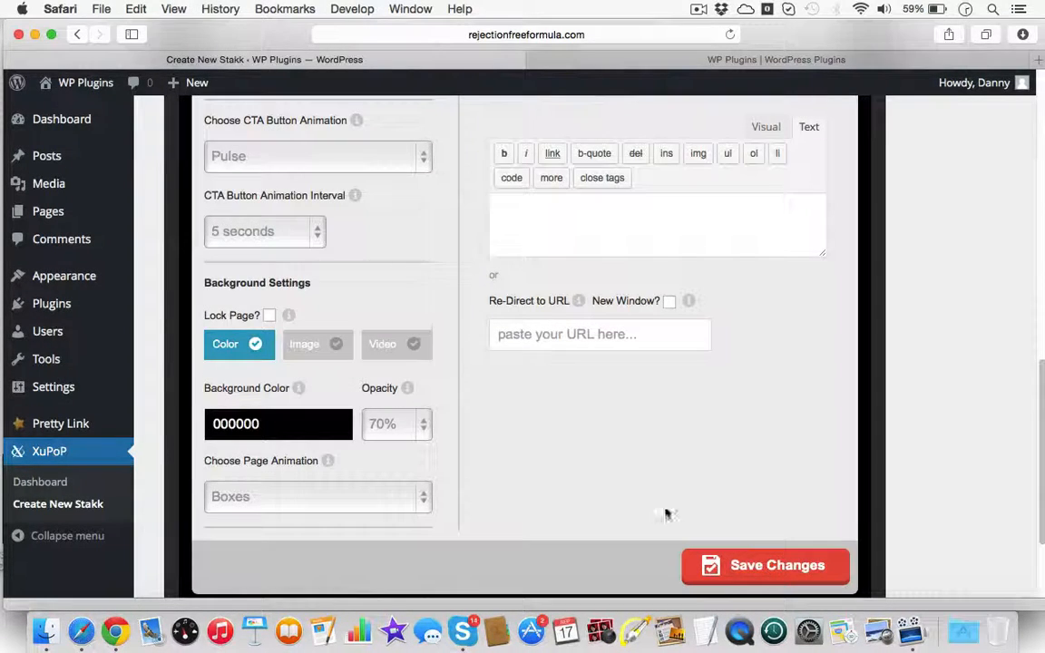
click(746, 566)
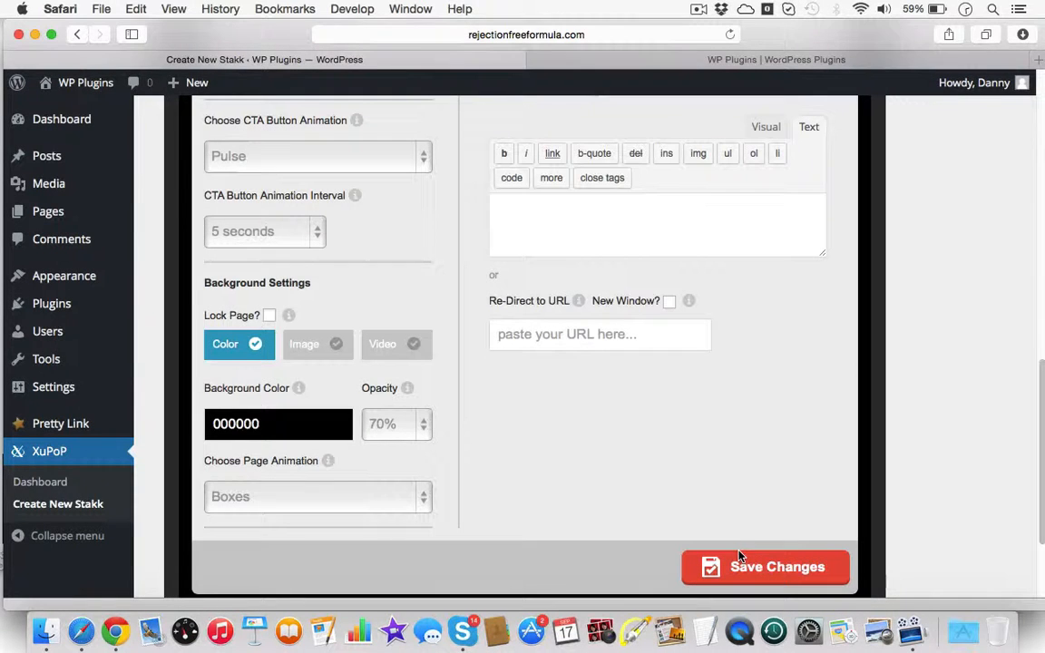
Reload the preview page to watch the pop-up appear with the Zoom In animation.
click(601, 59)
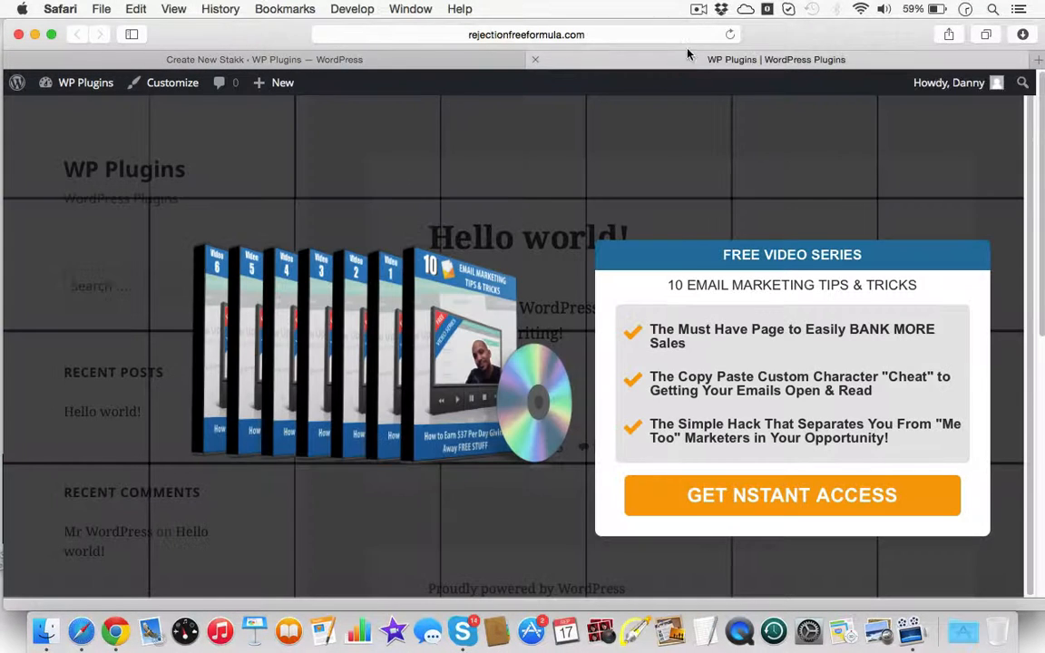
click(730, 35)
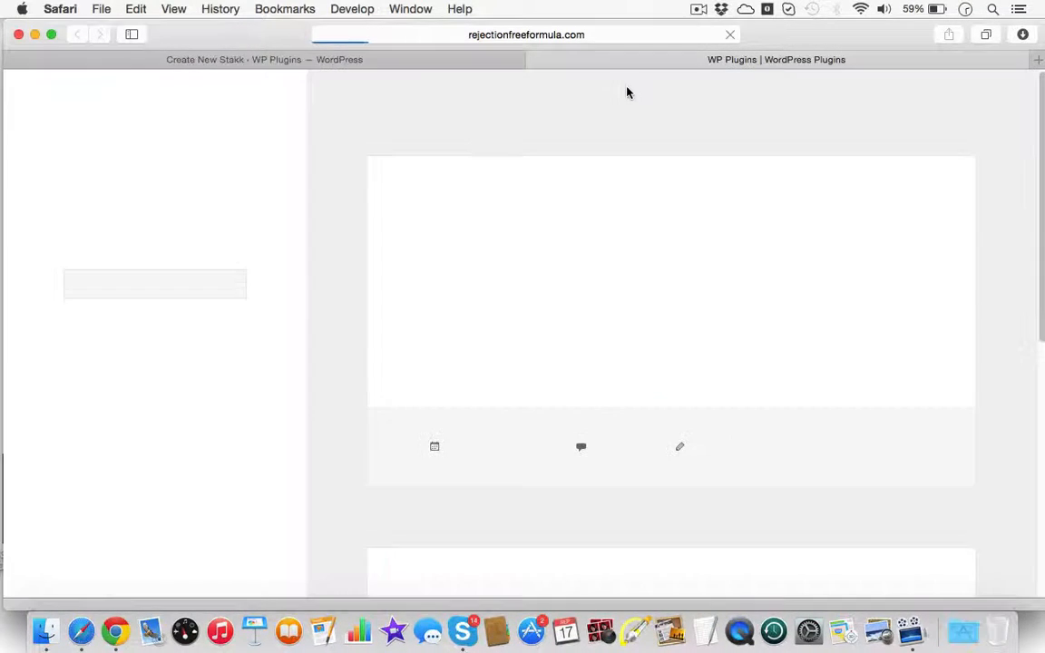
scroll(622, 146, down, 4)
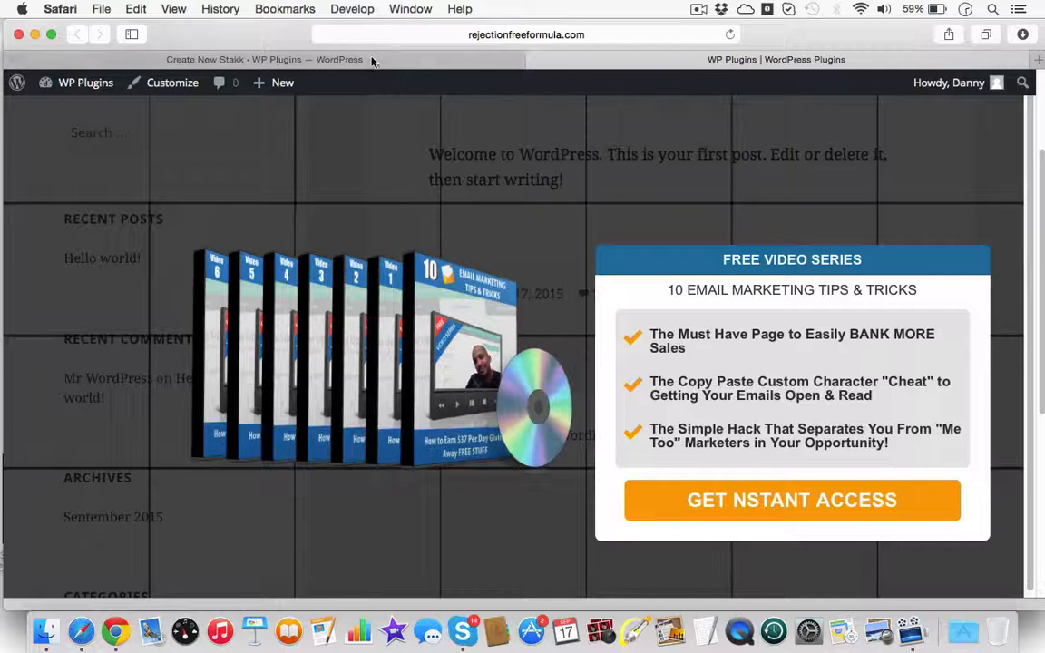
Examine the CTA button animation setting in the project editor and the matching button in the previewed pop-up.
click(373, 60)
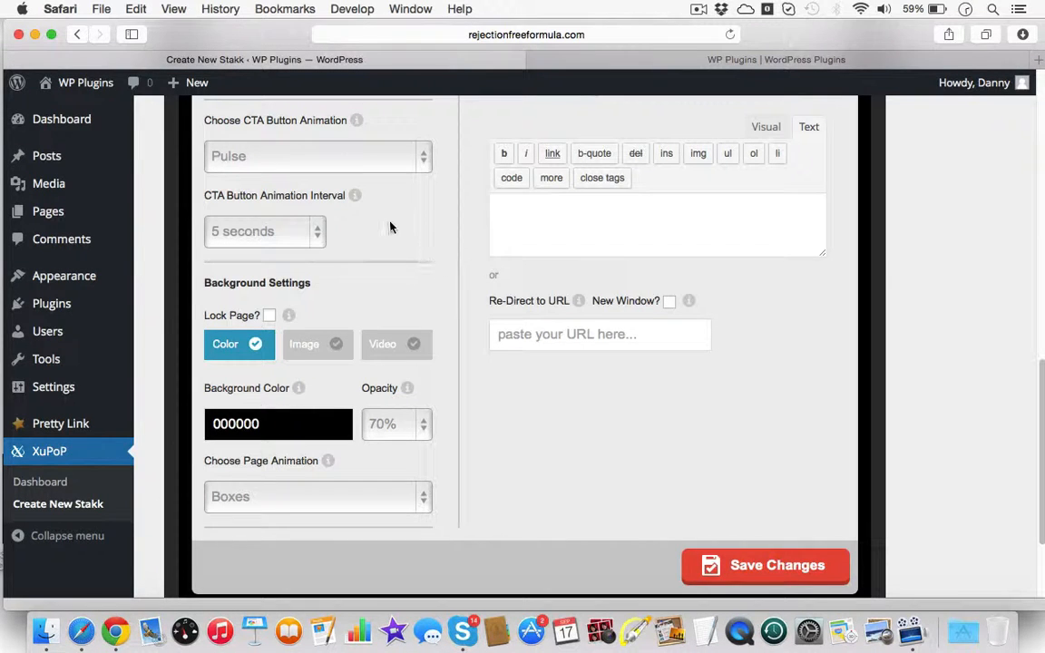
scroll(390, 227, up, 1)
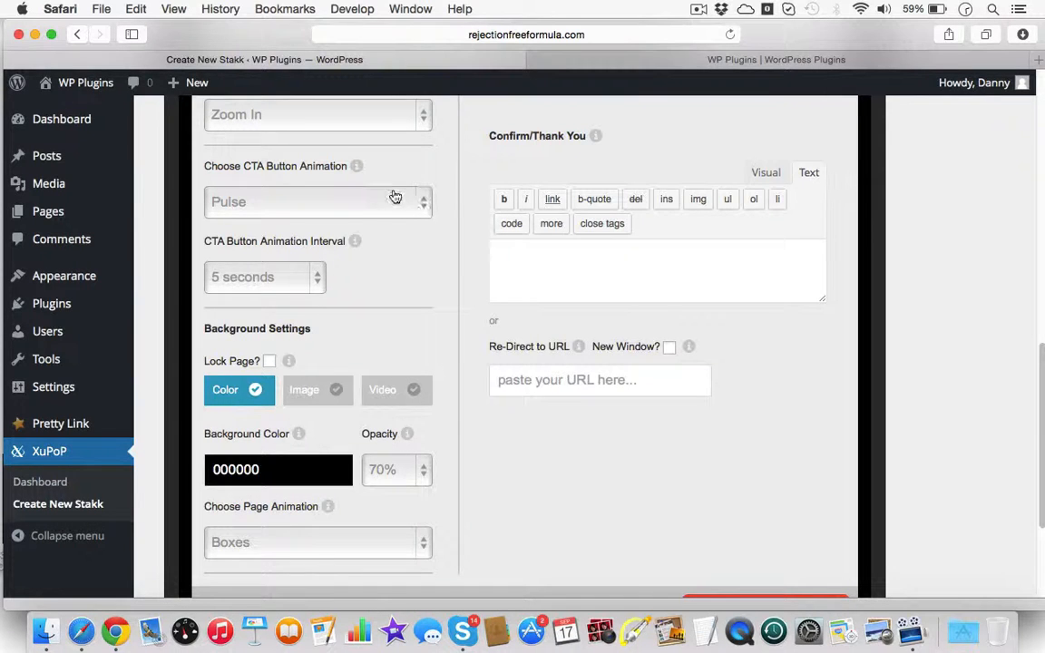
scroll(308, 182, up, 1)
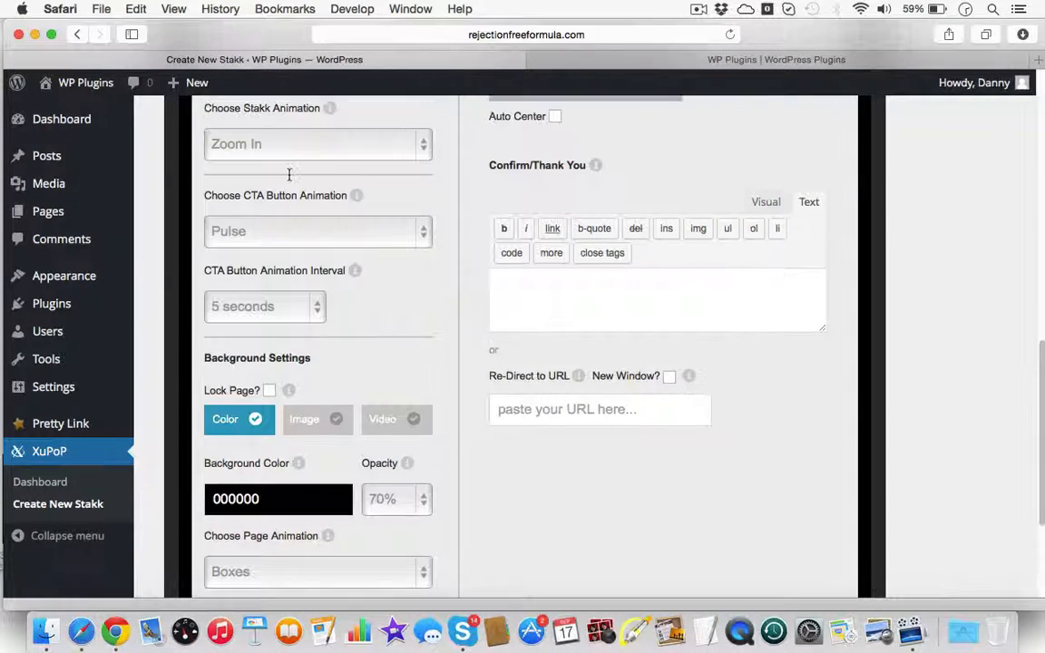
mouse_move(359, 204)
click(613, 64)
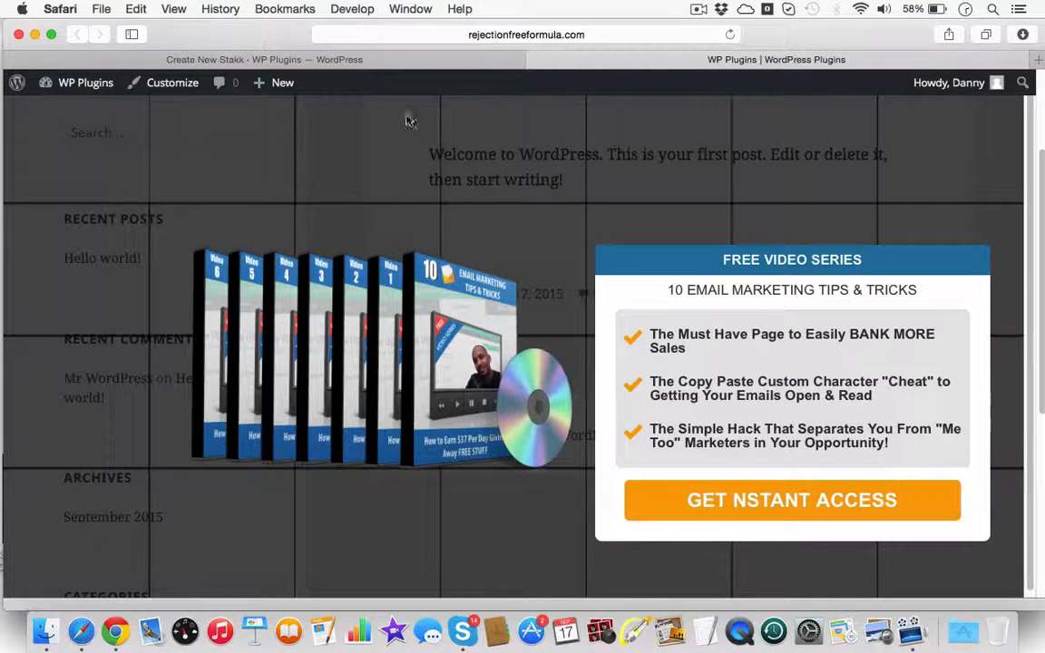
Set the CTA button animation to Tada in the project editor and save the changes.
click(367, 58)
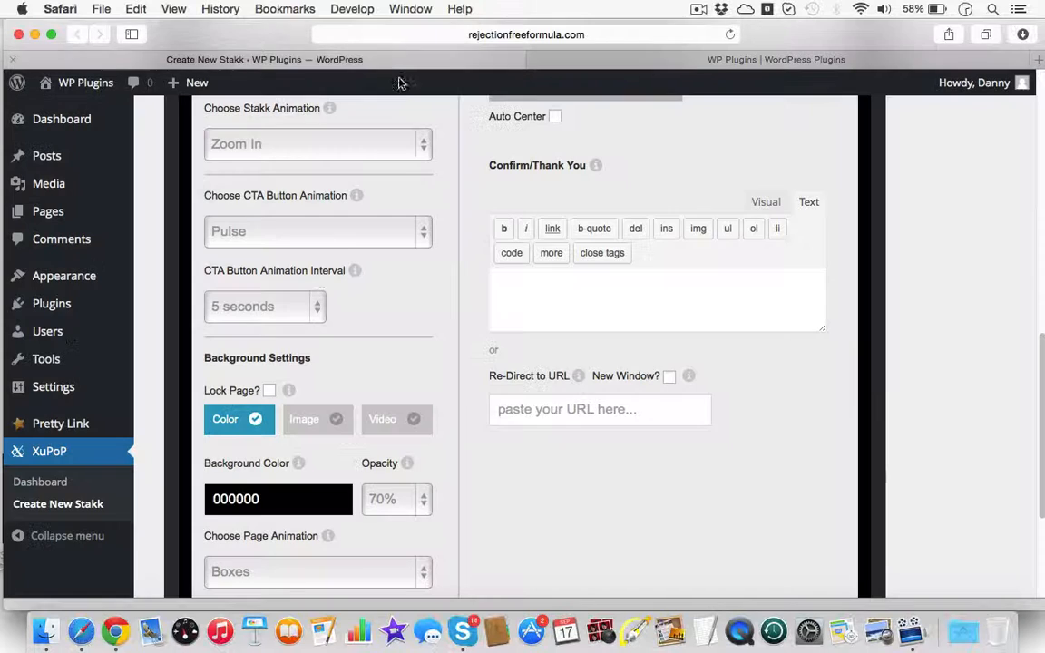
click(397, 241)
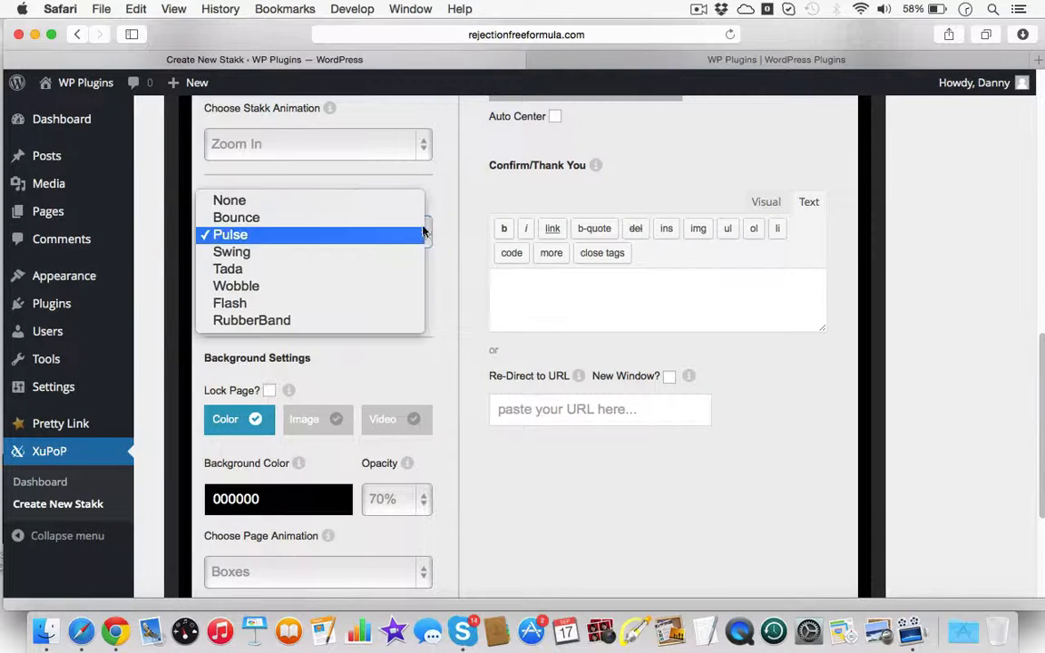
click(405, 270)
scroll(454, 363, down, 5)
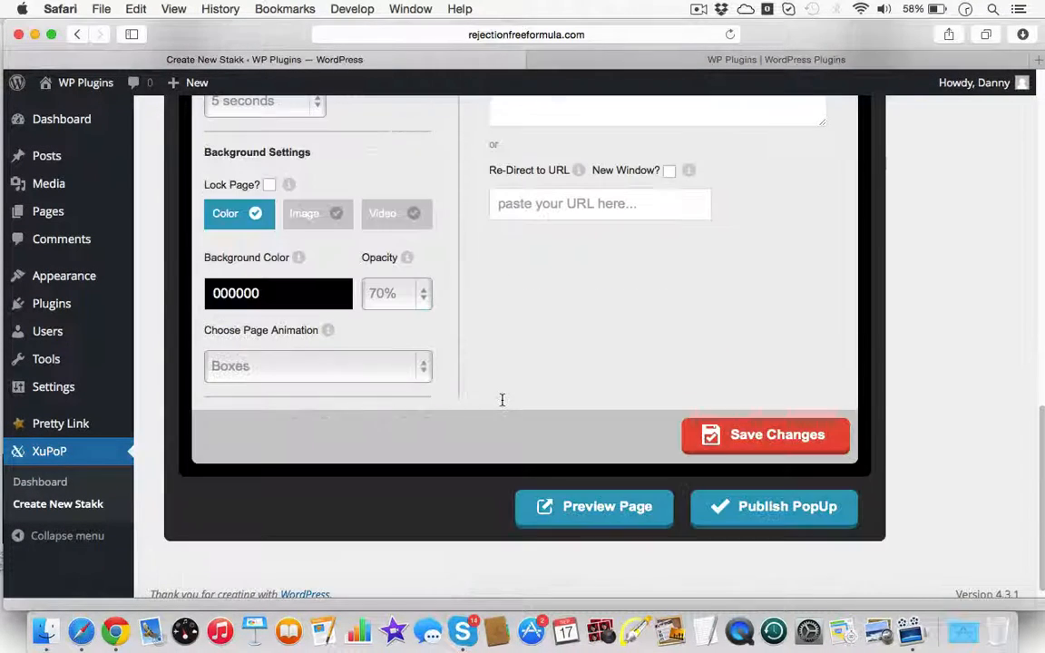
click(746, 436)
scroll(508, 363, up, 5)
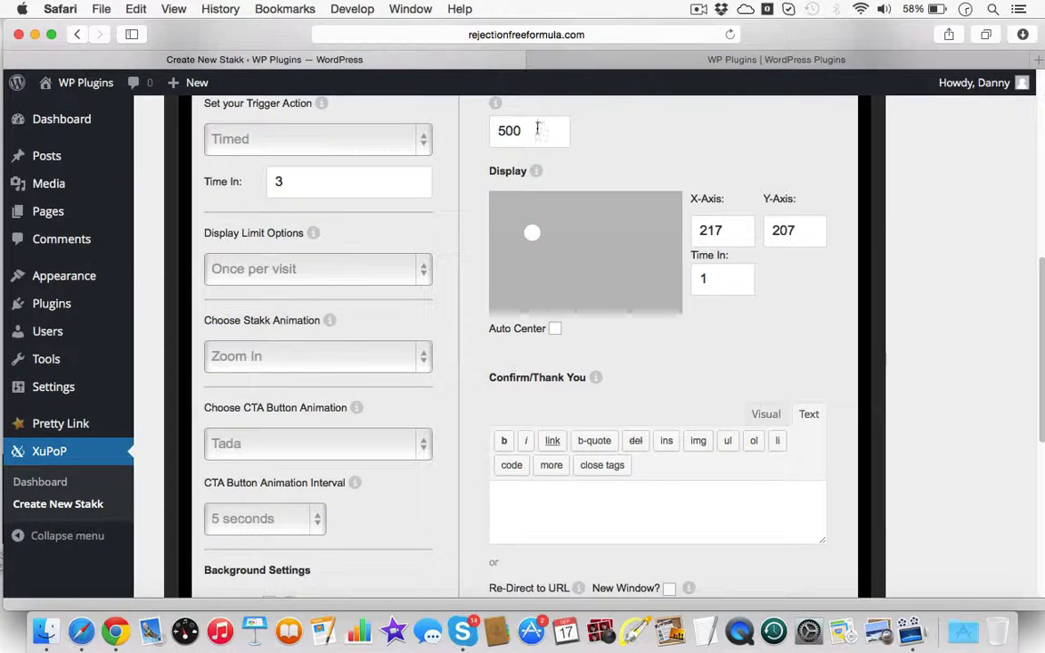
Reload the preview page to watch the Tada animation on the pop-up's CTA button.
click(623, 61)
click(730, 35)
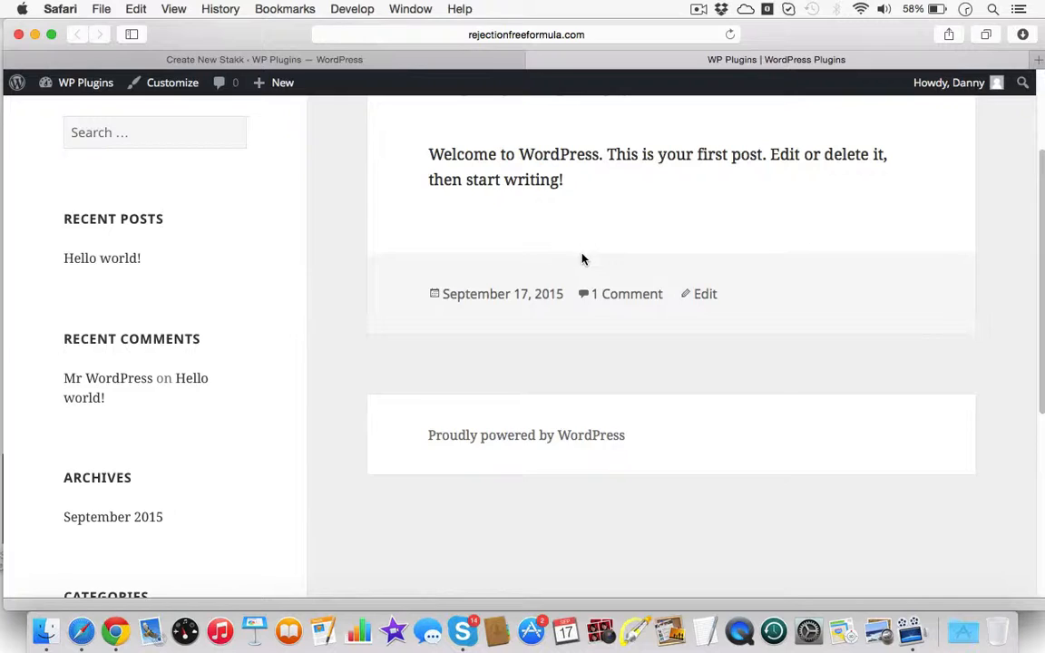
scroll(583, 259, down, 1)
scroll(583, 259, down, 1)
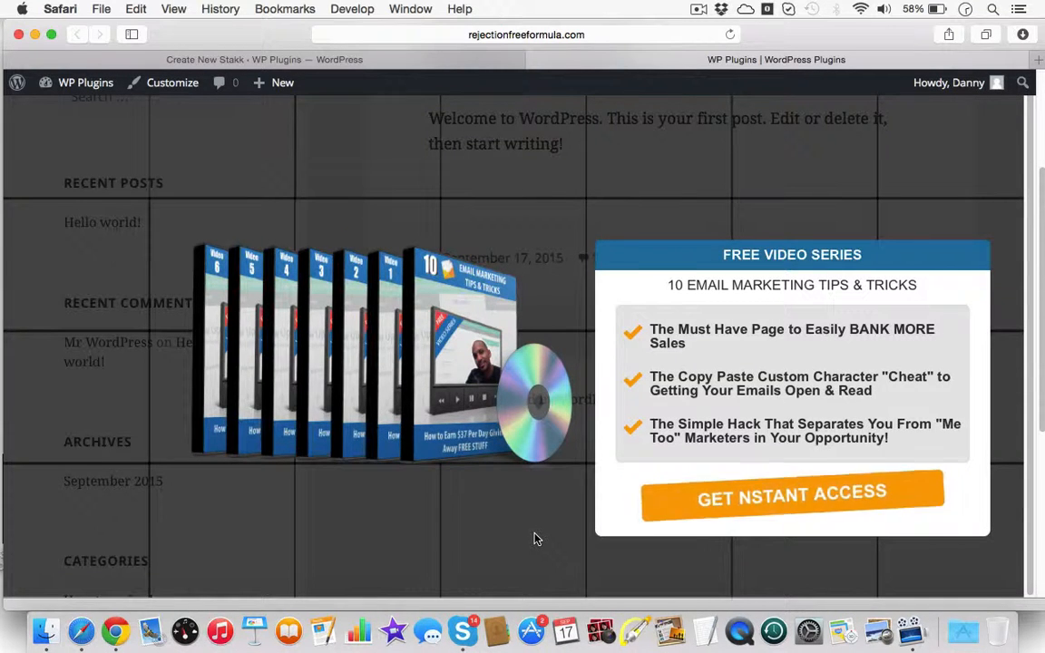
Set the CTA Button Animation Interval to 3 seconds in the project editor and save the changes.
click(384, 59)
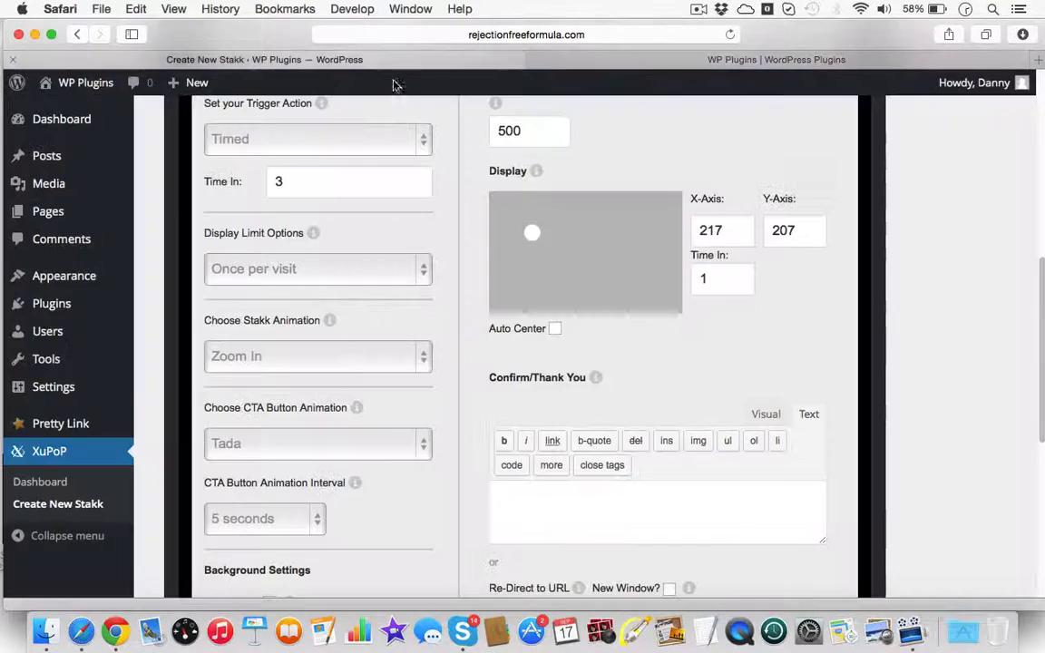
scroll(311, 284, down, 1)
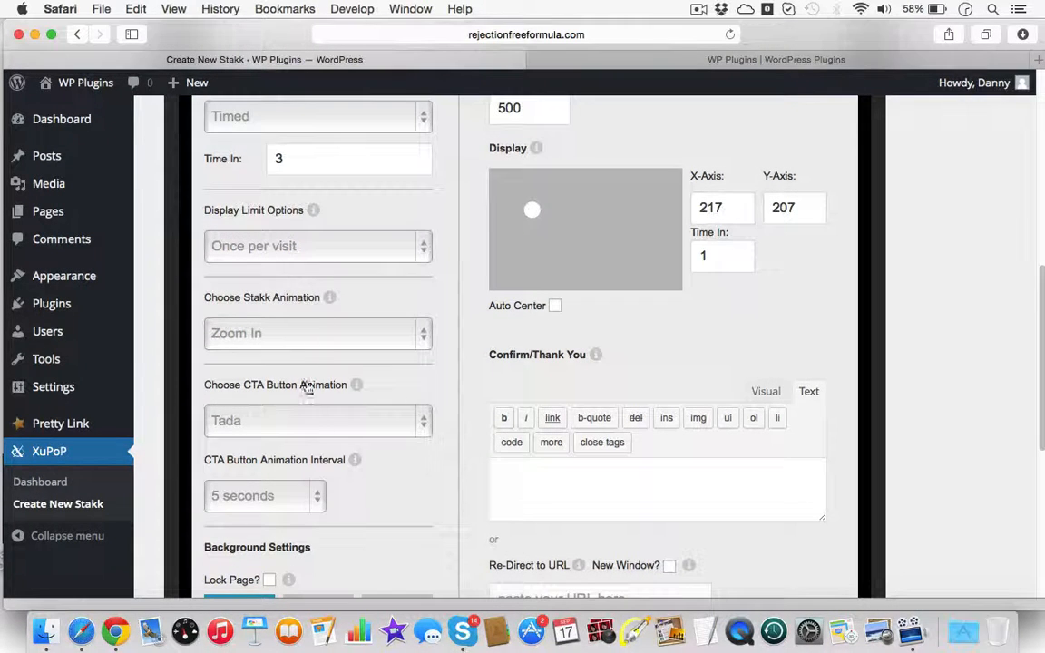
click(322, 498)
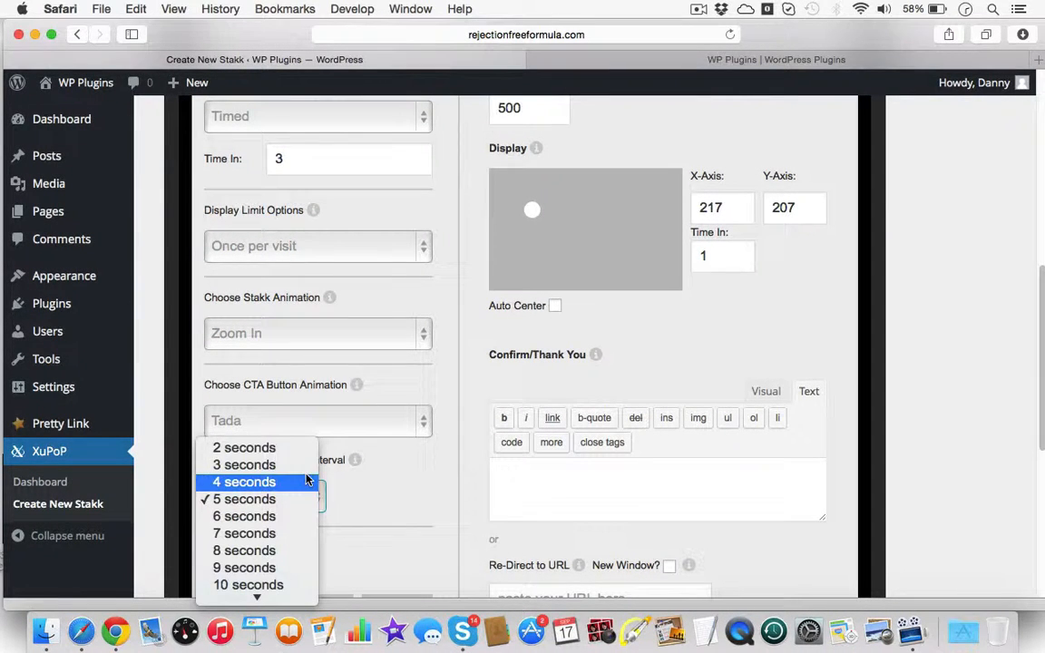
click(304, 464)
scroll(420, 481, down, 3)
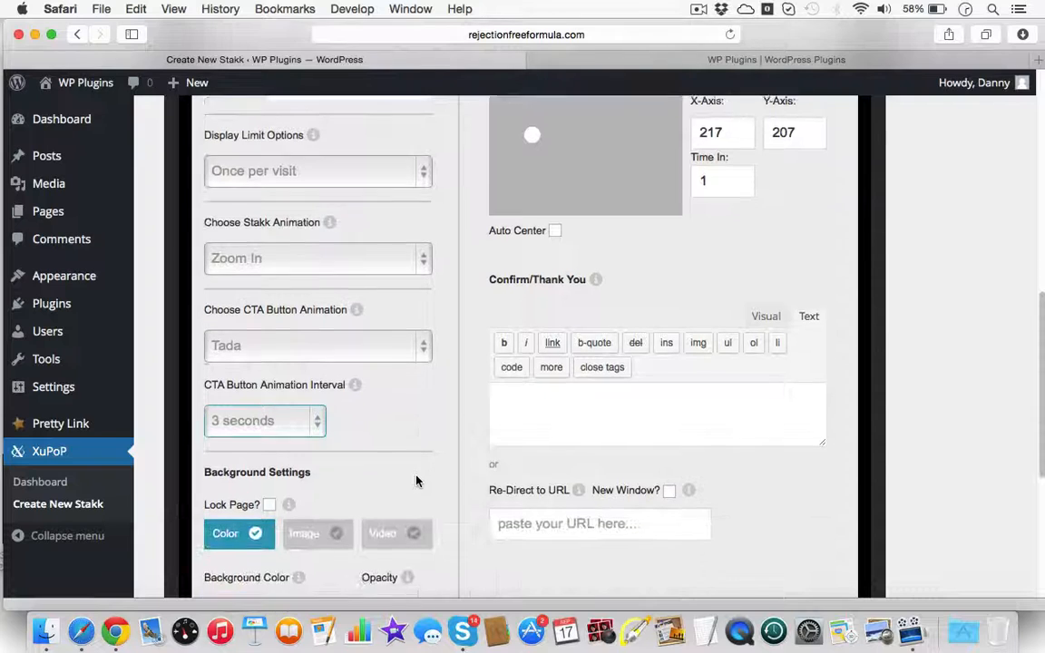
scroll(426, 479, down, 10)
click(726, 422)
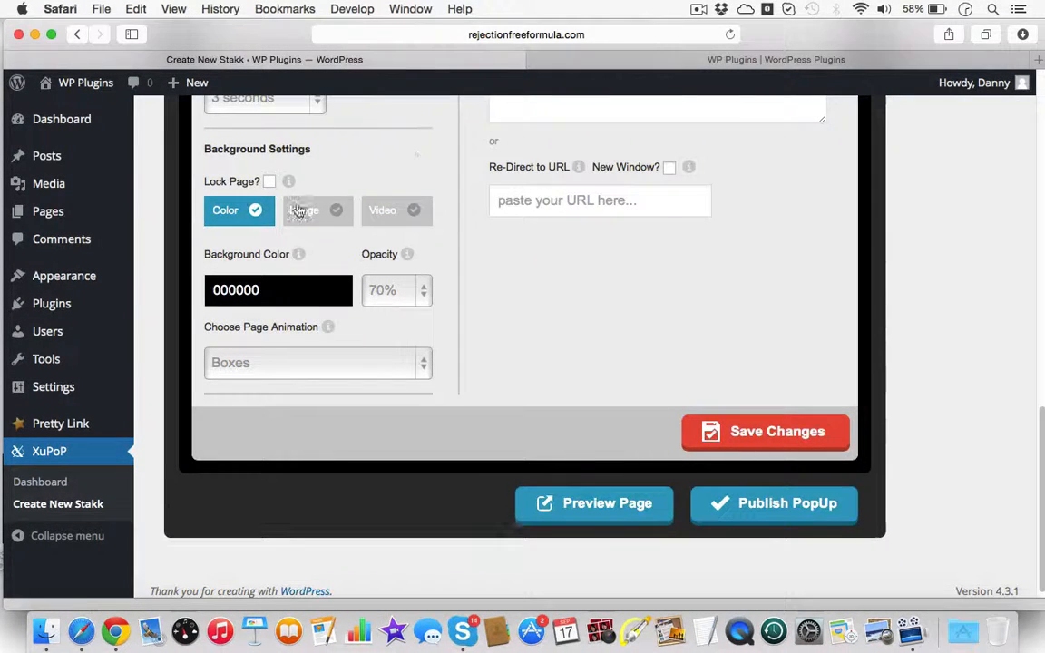
Open the preview page, cancel the WorkspaceInstall permission request and check how the page behind the pop-up scrolls.
click(632, 60)
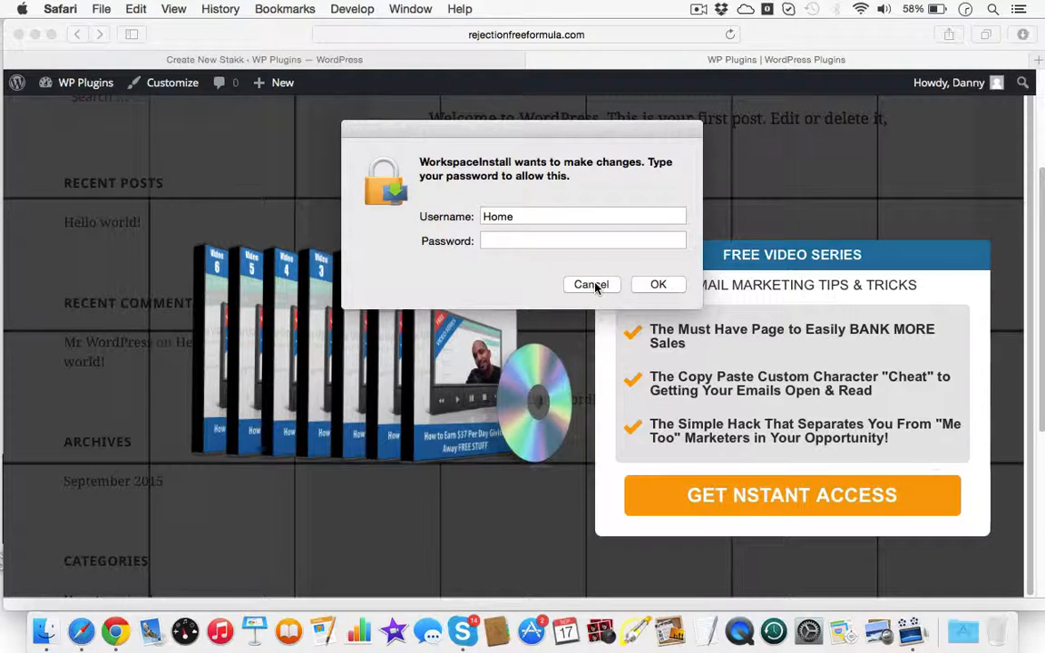
click(592, 285)
scroll(712, 221, down, 3)
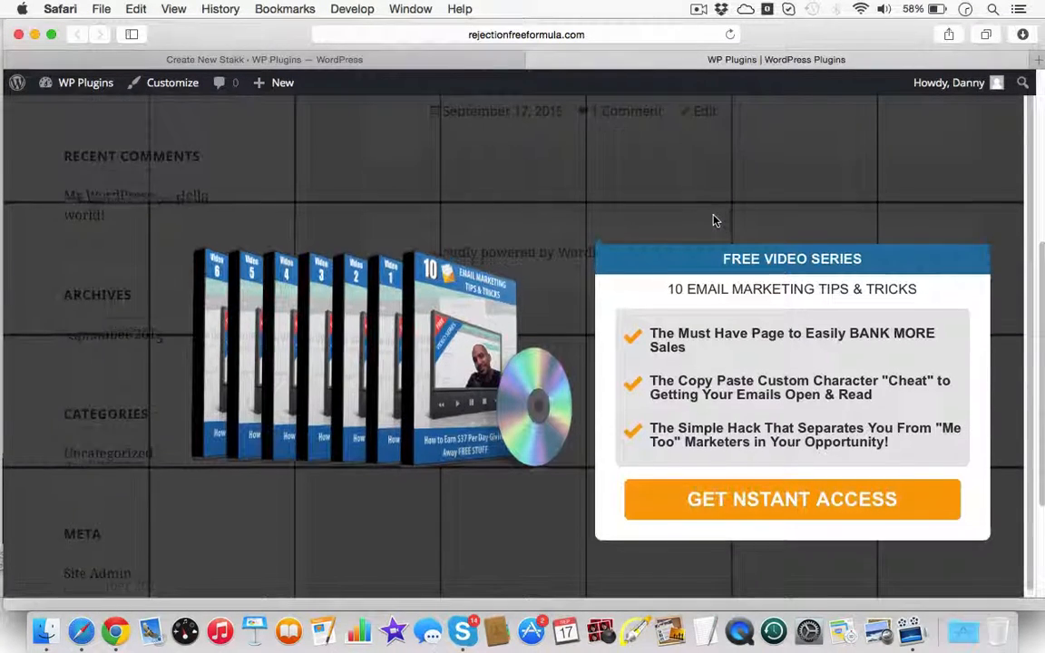
scroll(690, 211, up, 5)
scroll(670, 202, down, 5)
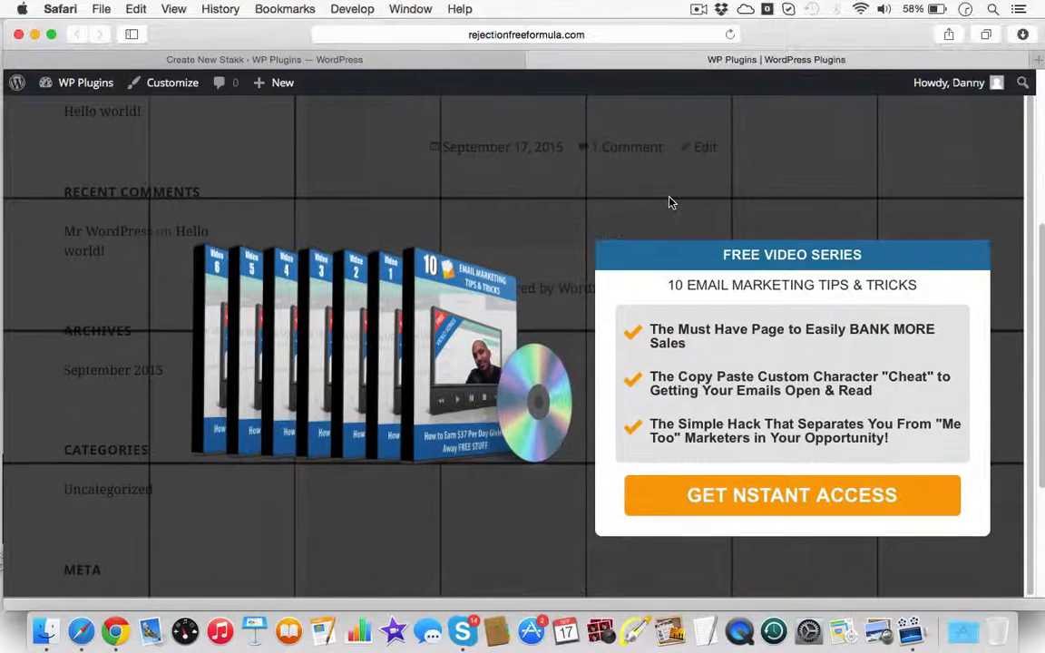
scroll(527, 261, down, 5)
scroll(531, 256, up, 10)
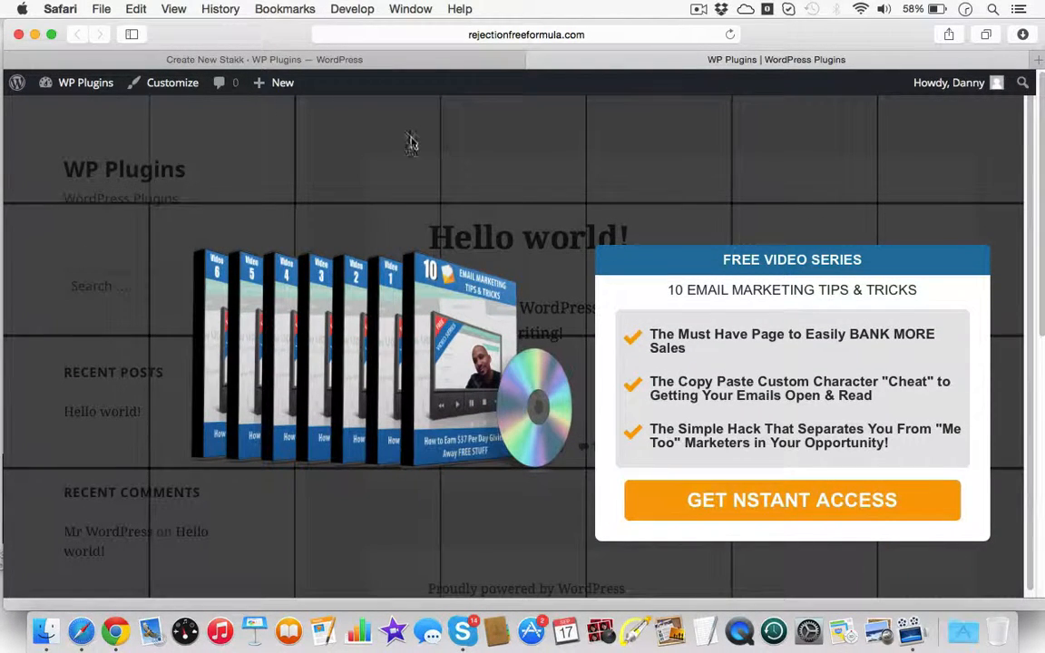
Return to the project editor and set the page animation to Simple Genie.
click(254, 56)
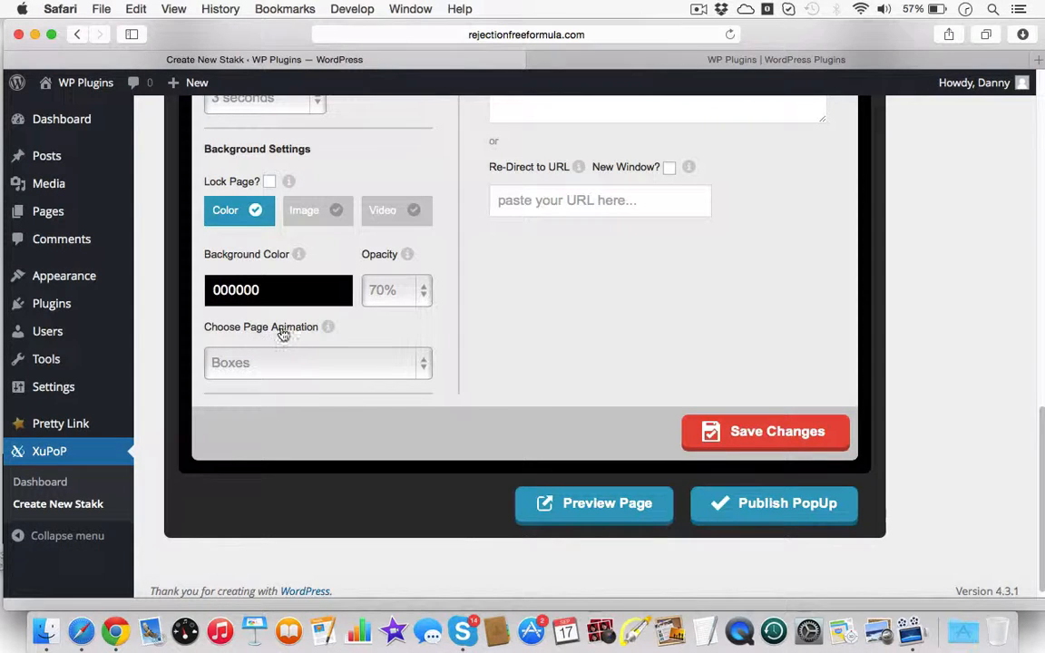
scroll(282, 336, down, 1)
click(421, 362)
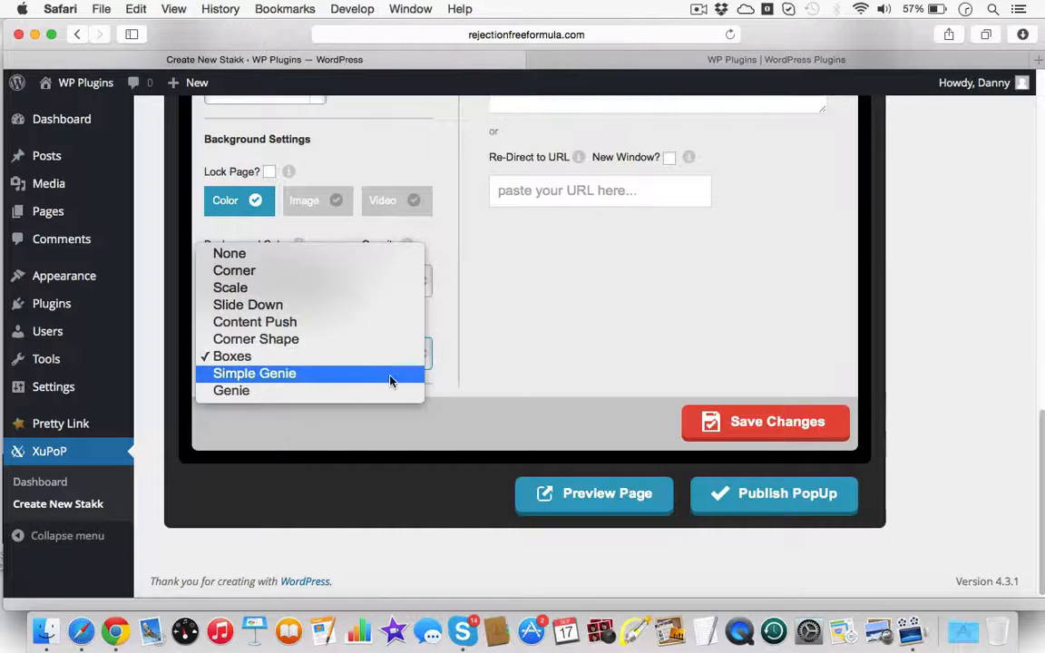
click(390, 381)
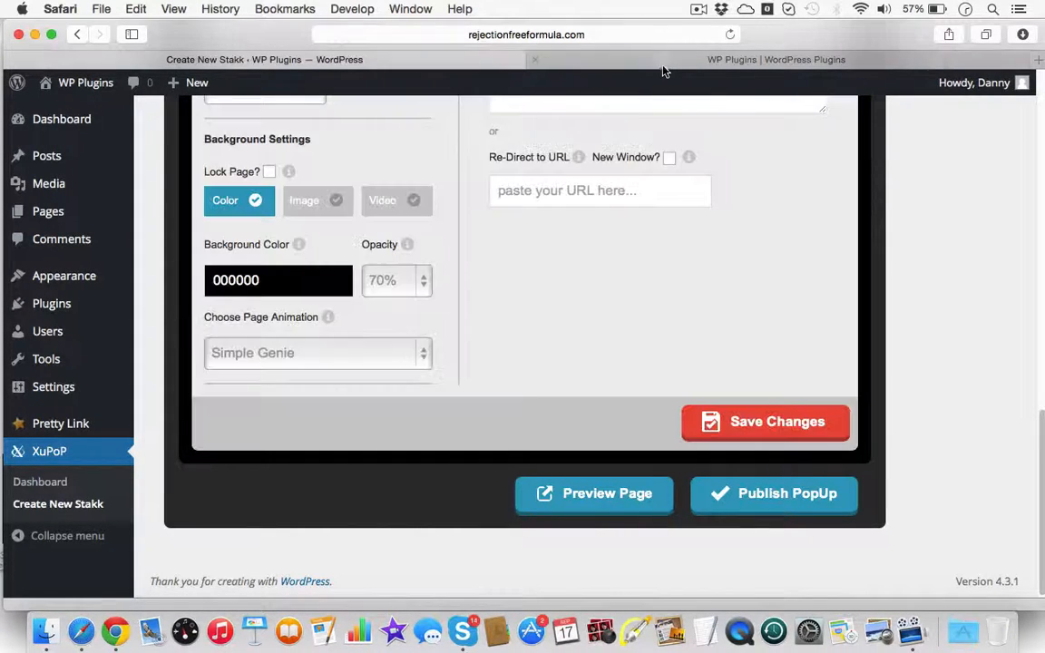
Reload the preview page and watch the Simple Genie page animation bring in the pop-up.
click(667, 59)
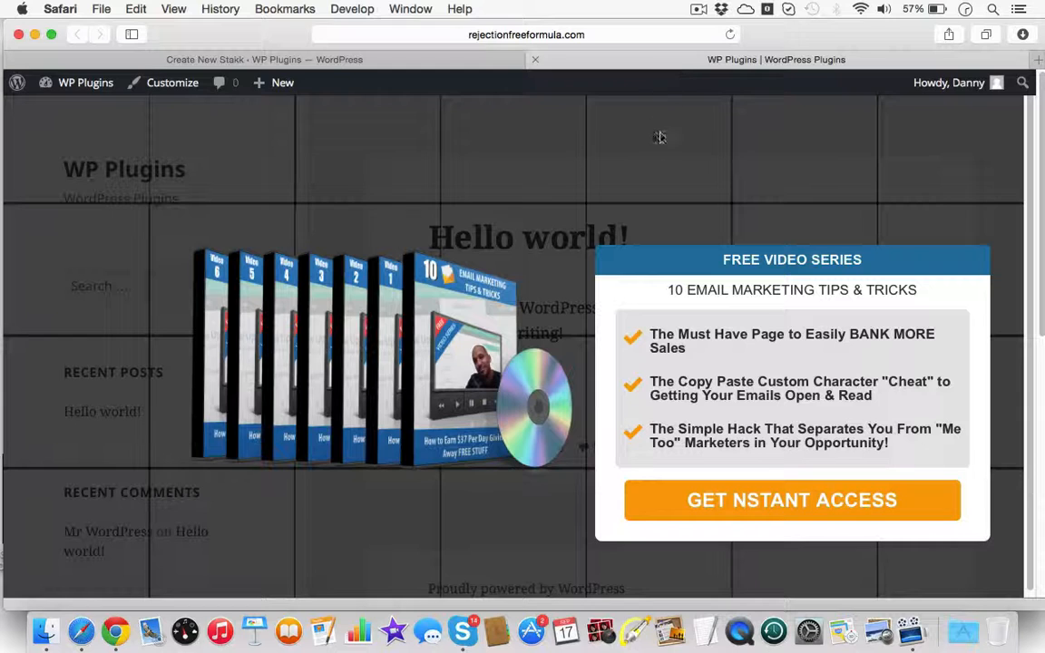
click(731, 35)
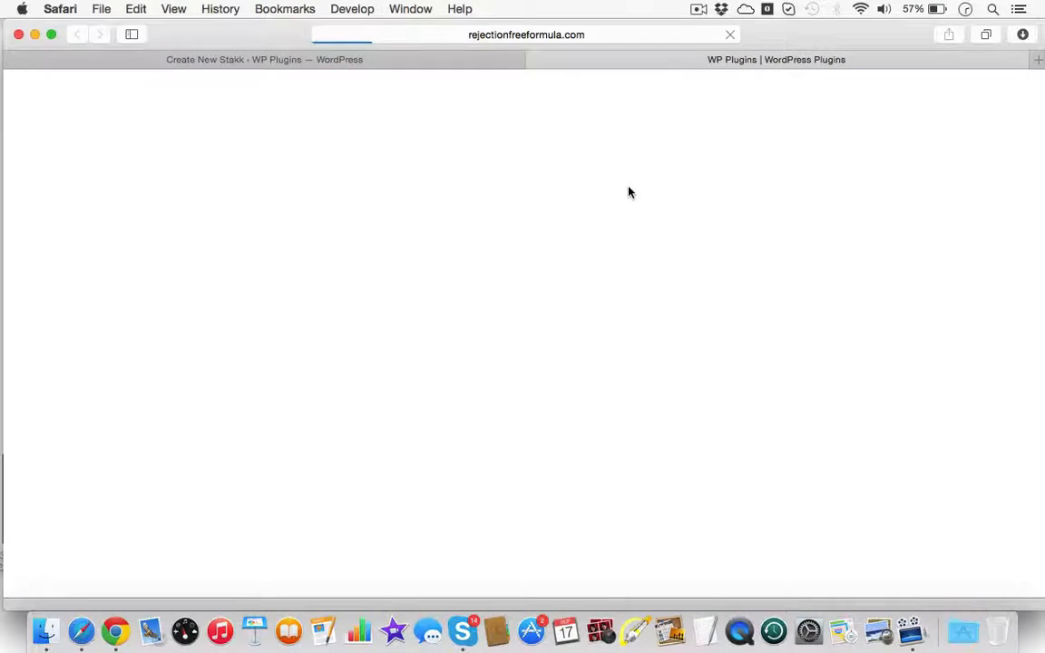
scroll(630, 193, down, 1)
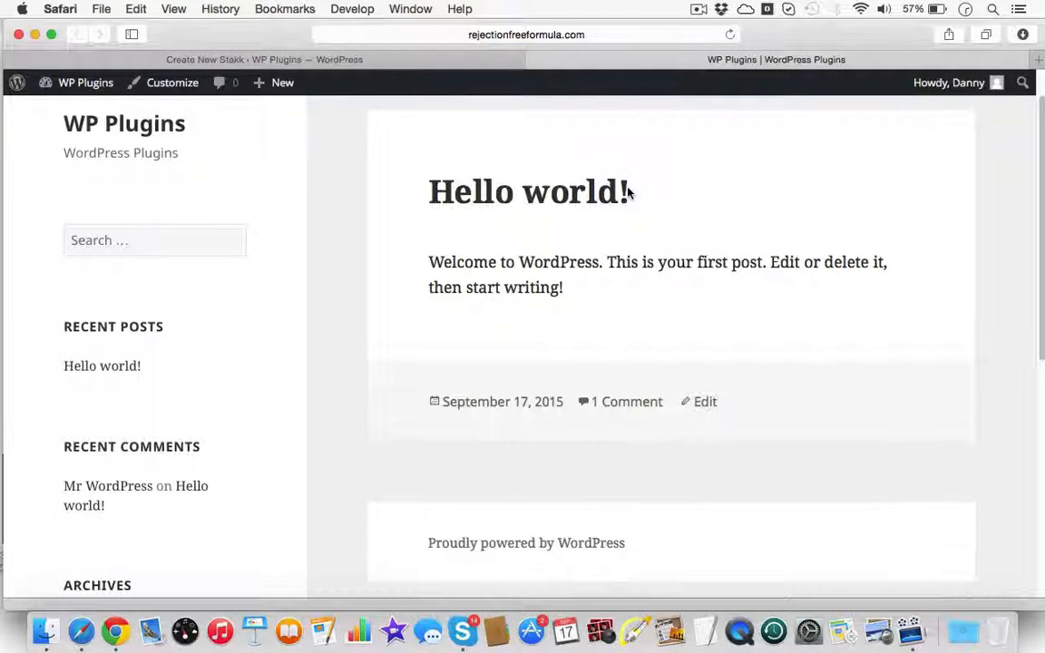
scroll(630, 193, down, 2)
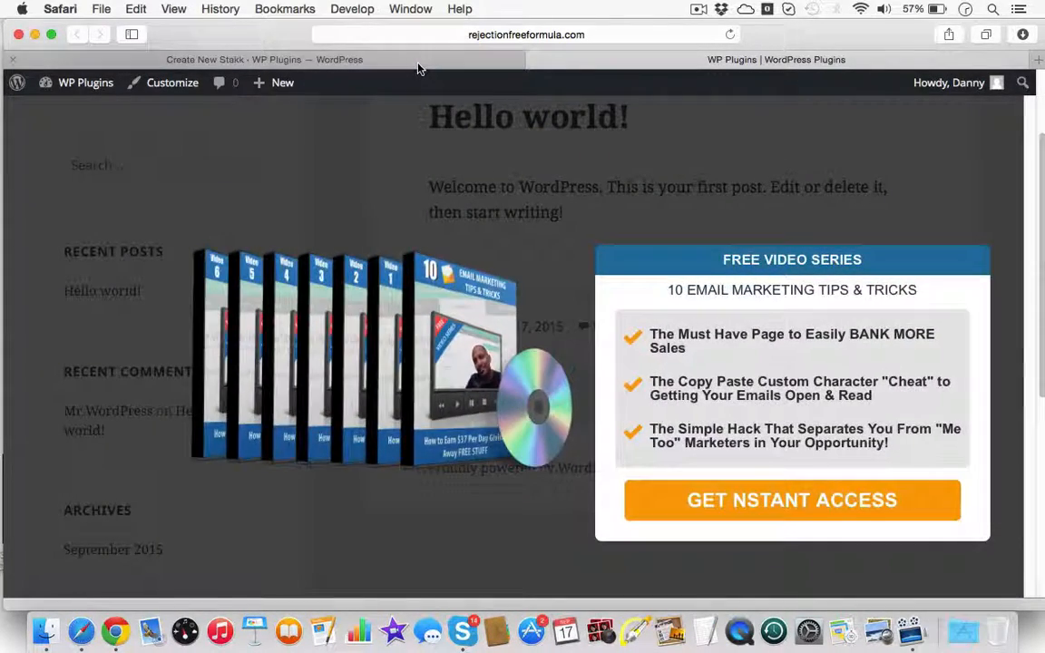
Return to the project editor, compare the layout with the preview page, and set the pop-up template to Offer.
click(418, 64)
scroll(461, 181, up, 10)
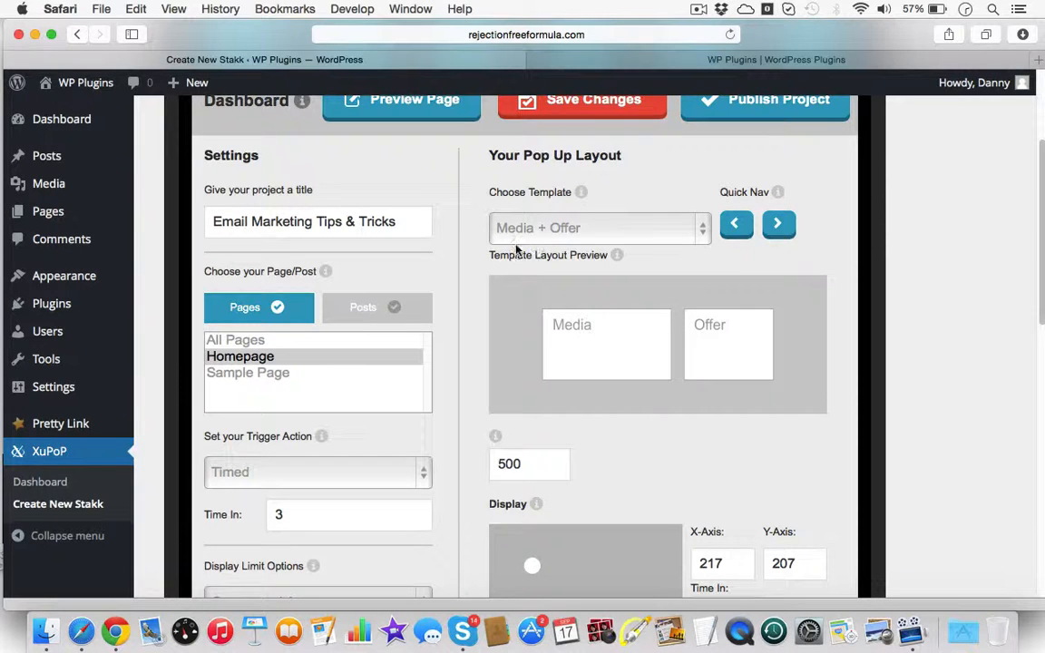
click(599, 58)
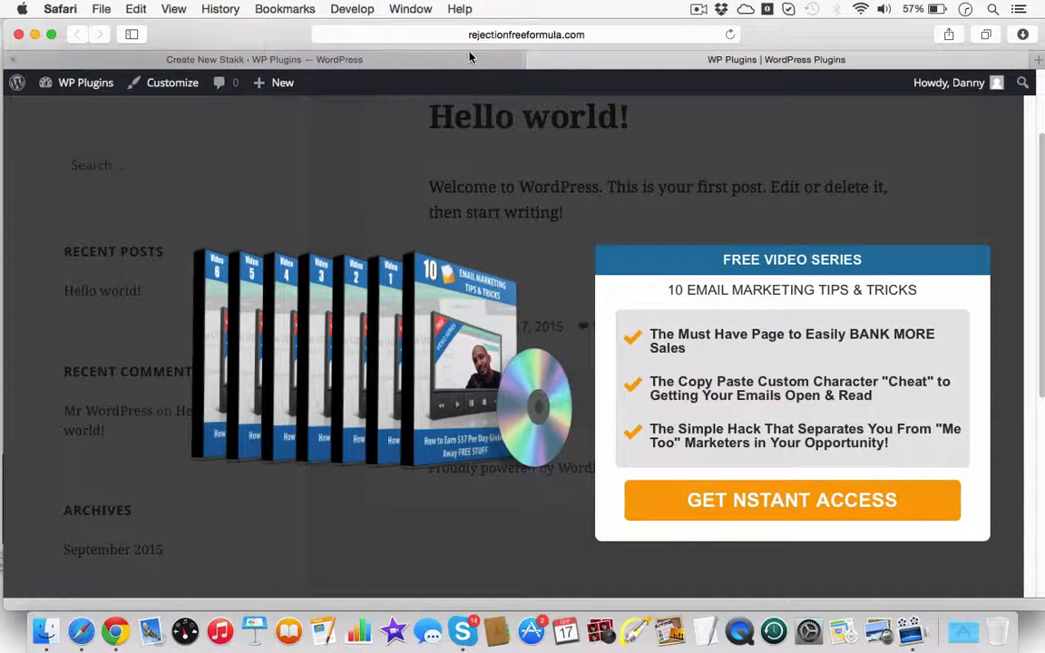
click(422, 57)
click(704, 229)
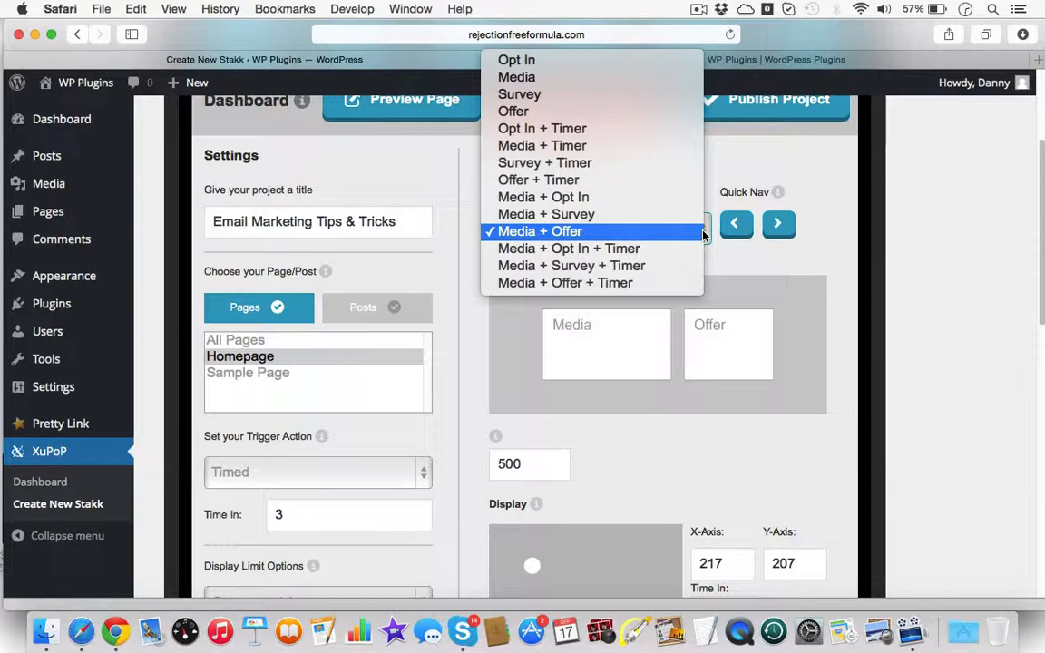
click(662, 111)
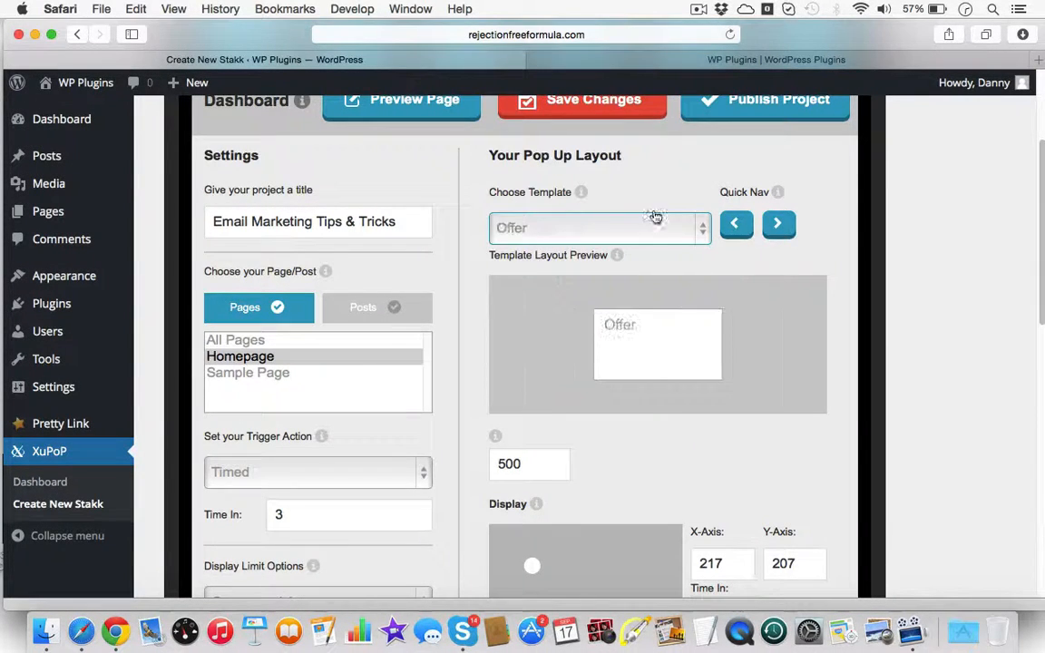
Try Auto Center, turn it off again and place the pop-up at about X 172, Y 313 in the Display area, checking the preview page.
scroll(635, 245, down, 3)
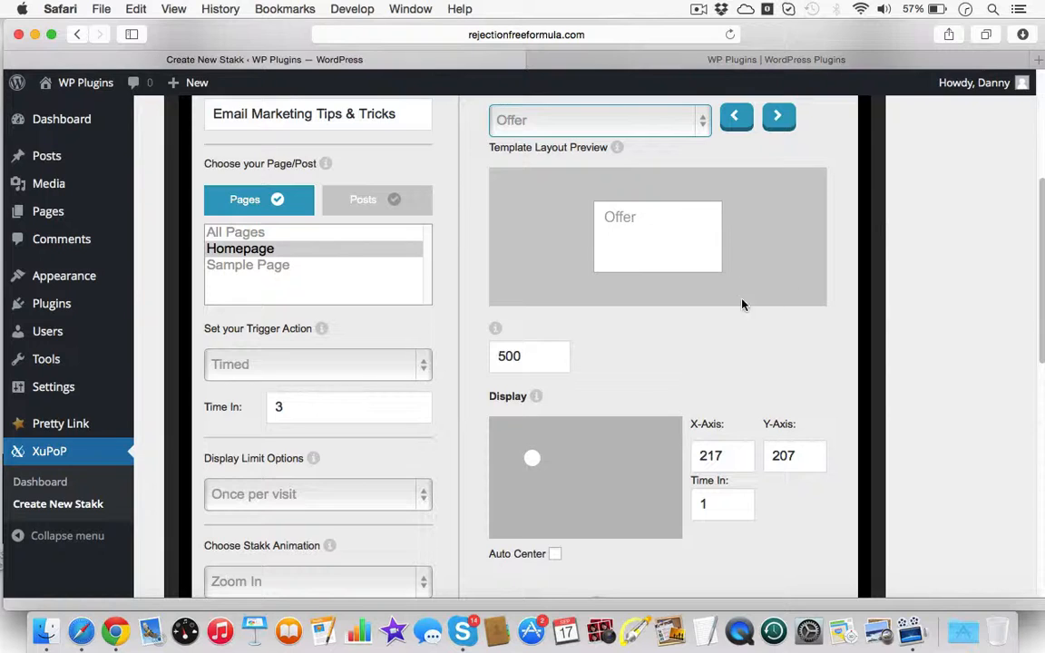
scroll(717, 322, down, 5)
drag(533, 259, 590, 273)
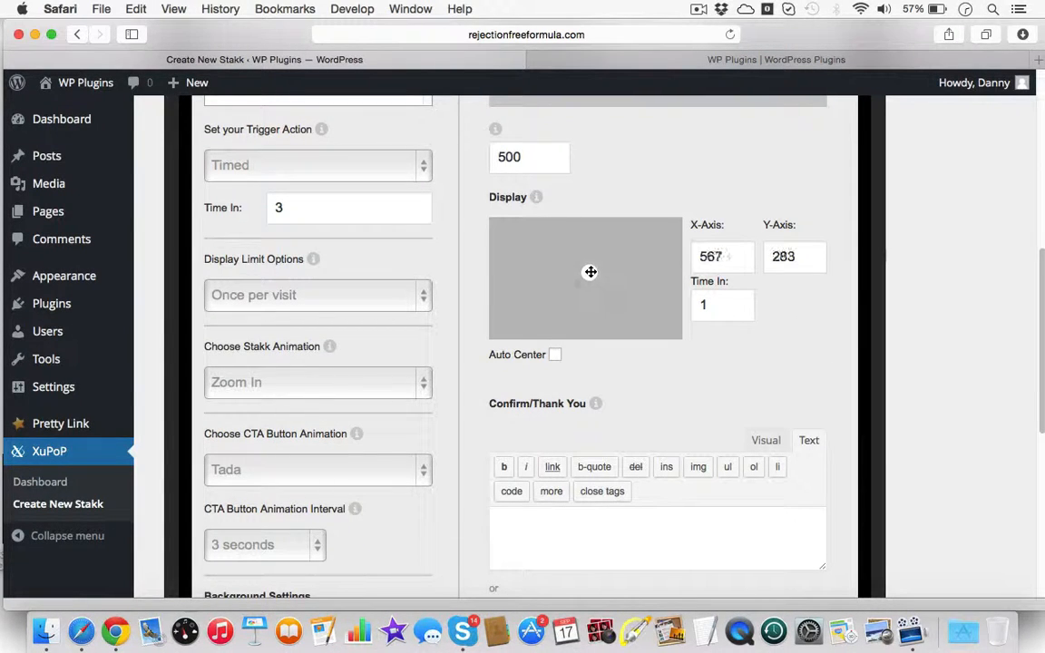
click(556, 356)
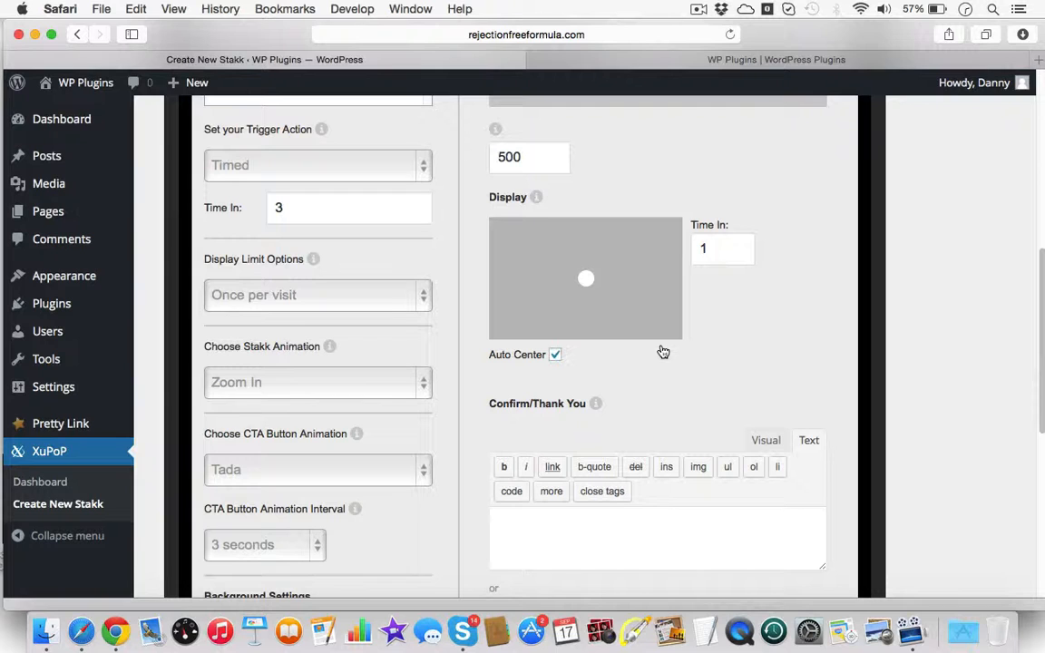
click(555, 355)
mouse_move(588, 273)
mouse_down()
mouse_move(518, 270)
mouse_move(524, 279)
mouse_up()
click(653, 59)
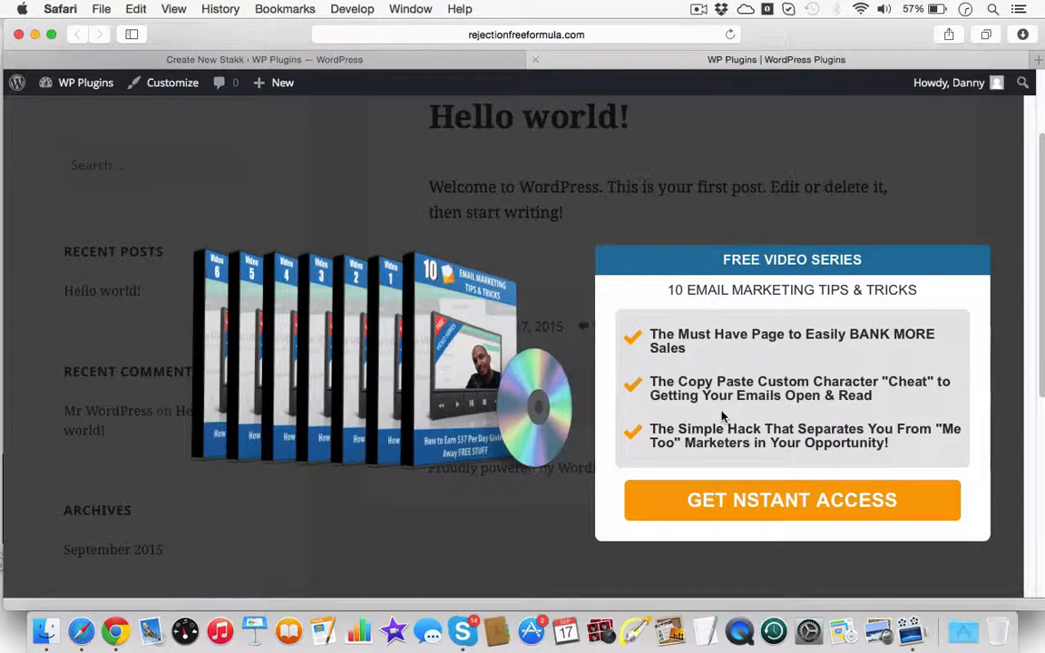
click(444, 60)
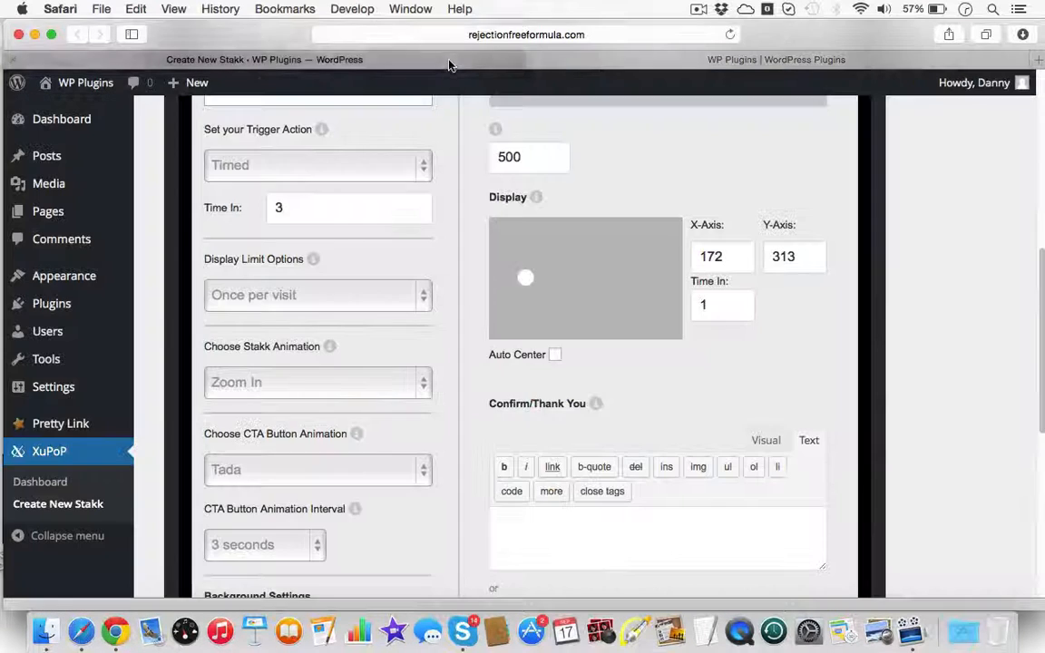
Enter the owner's personal website address as the Re-Direct to URL and save the changes.
scroll(654, 411, down, 4)
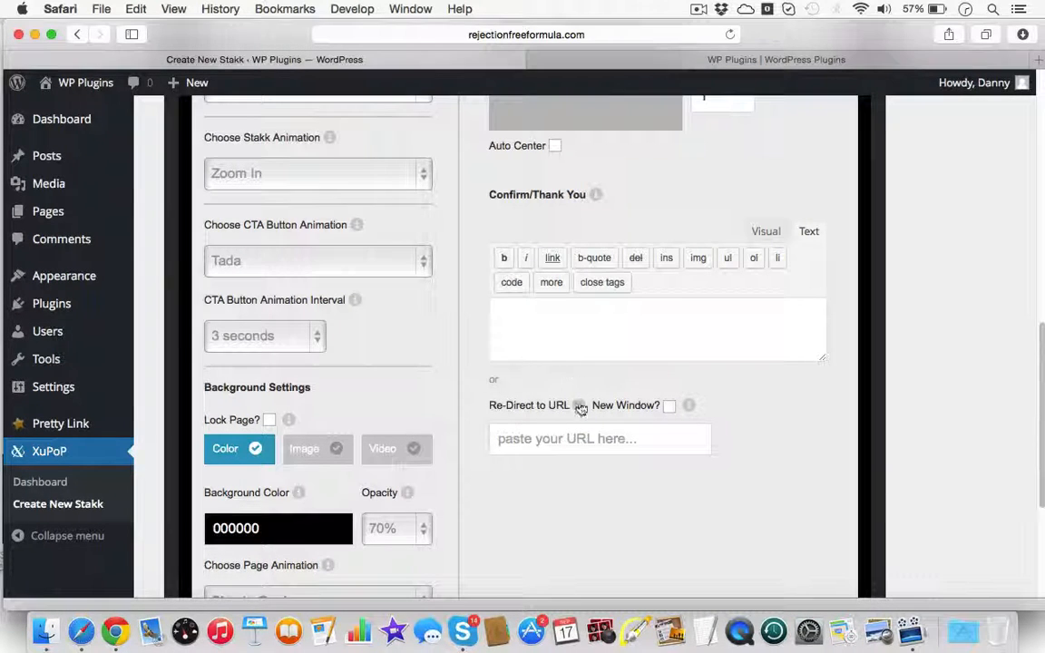
scroll(502, 420, down, 1)
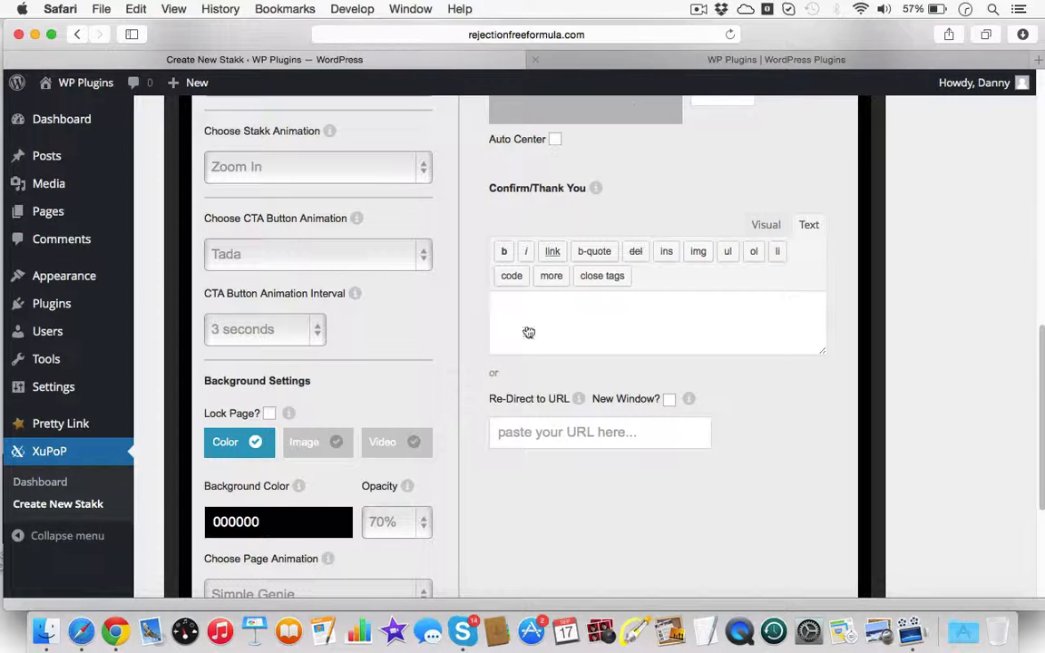
click(525, 433)
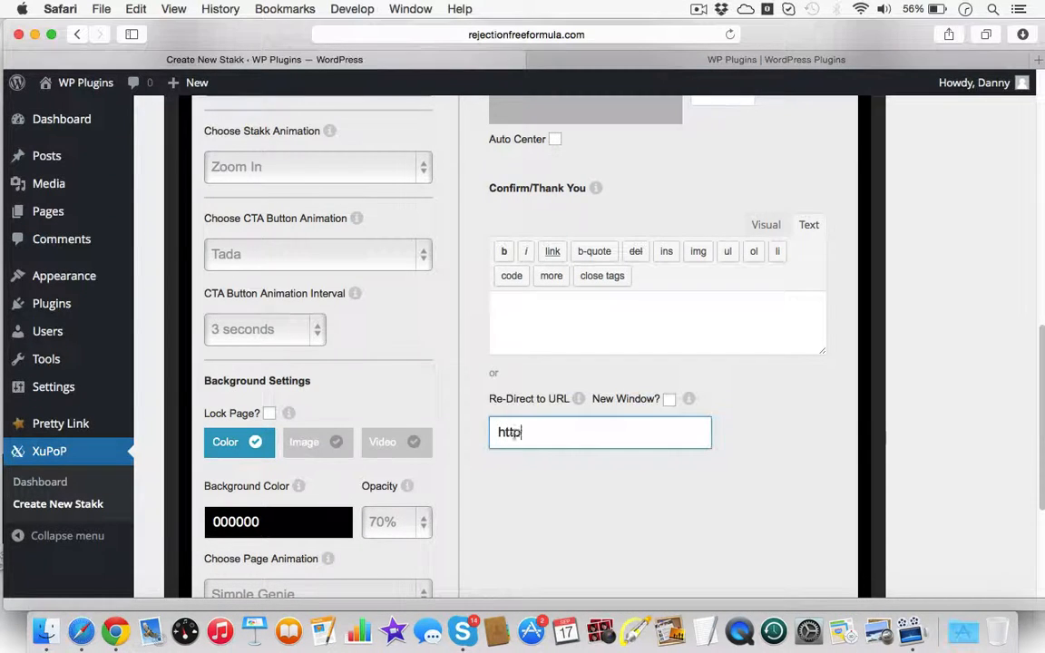
text(ann)
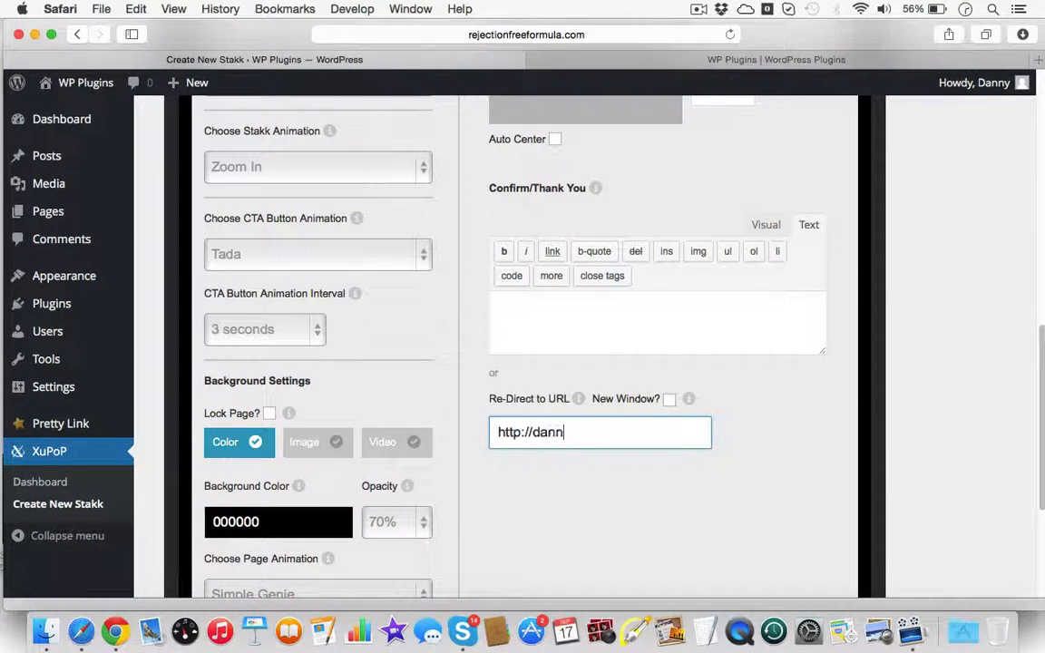
text(yfortes)
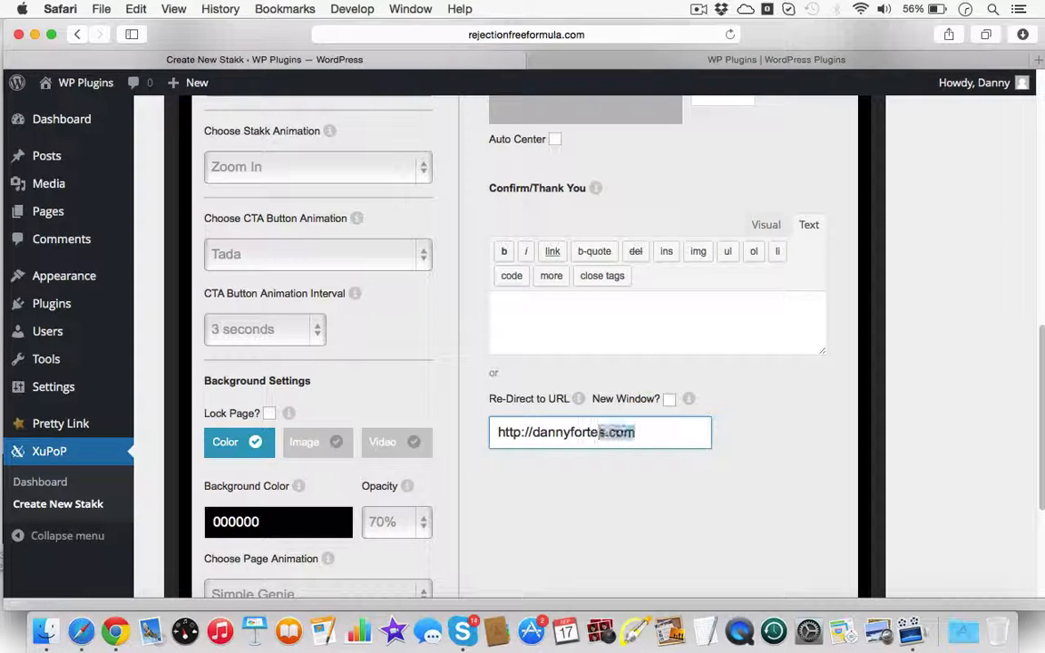
text(.com)
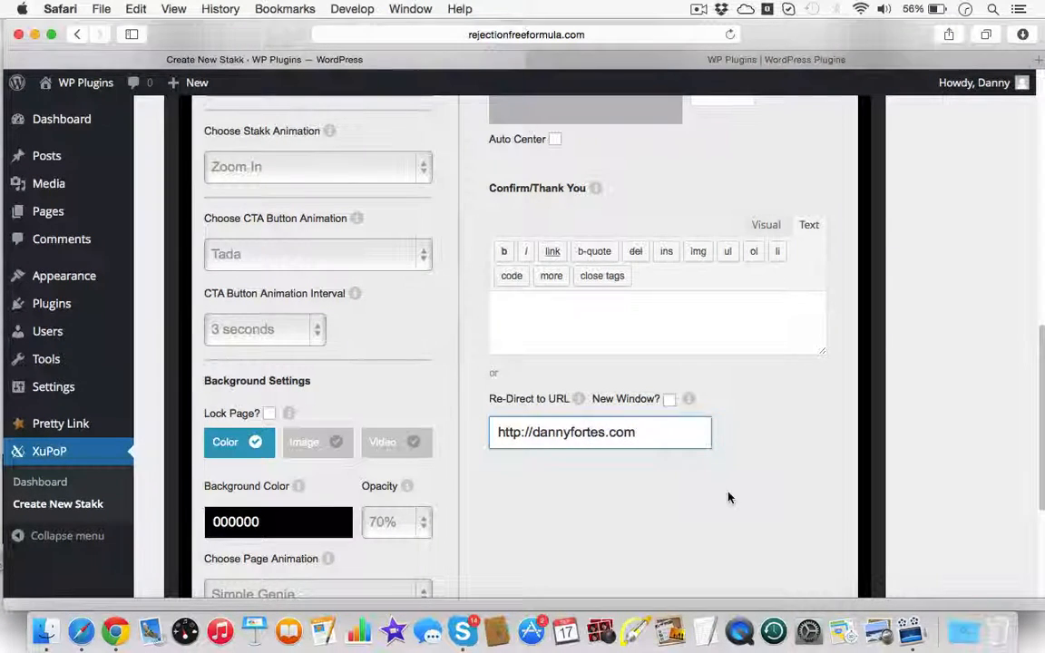
scroll(727, 494, down, 2)
scroll(715, 462, down, 4)
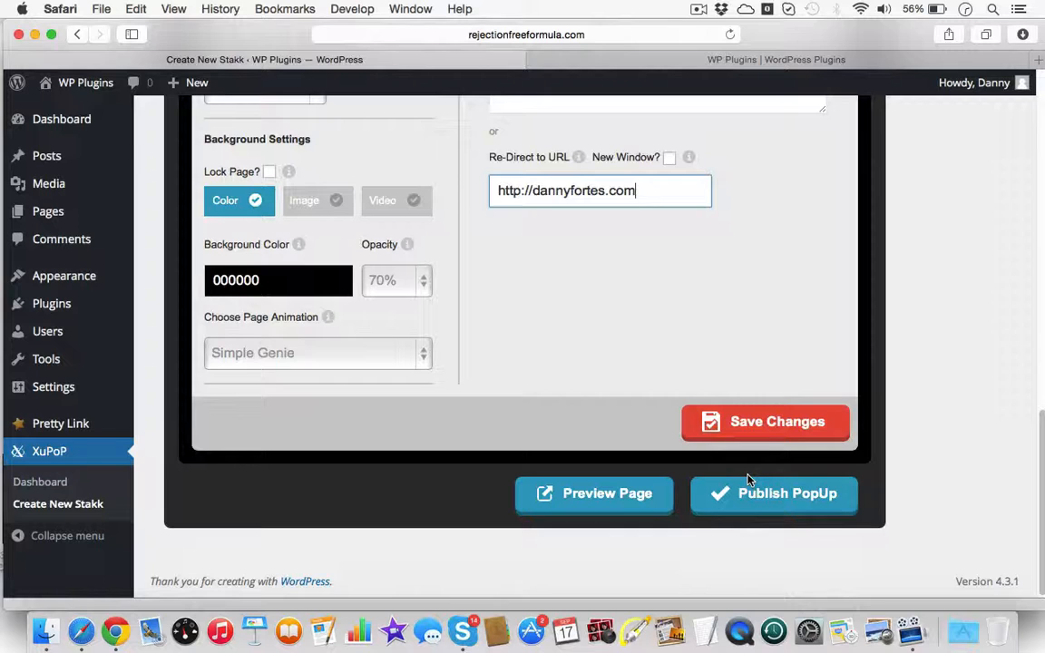
click(759, 422)
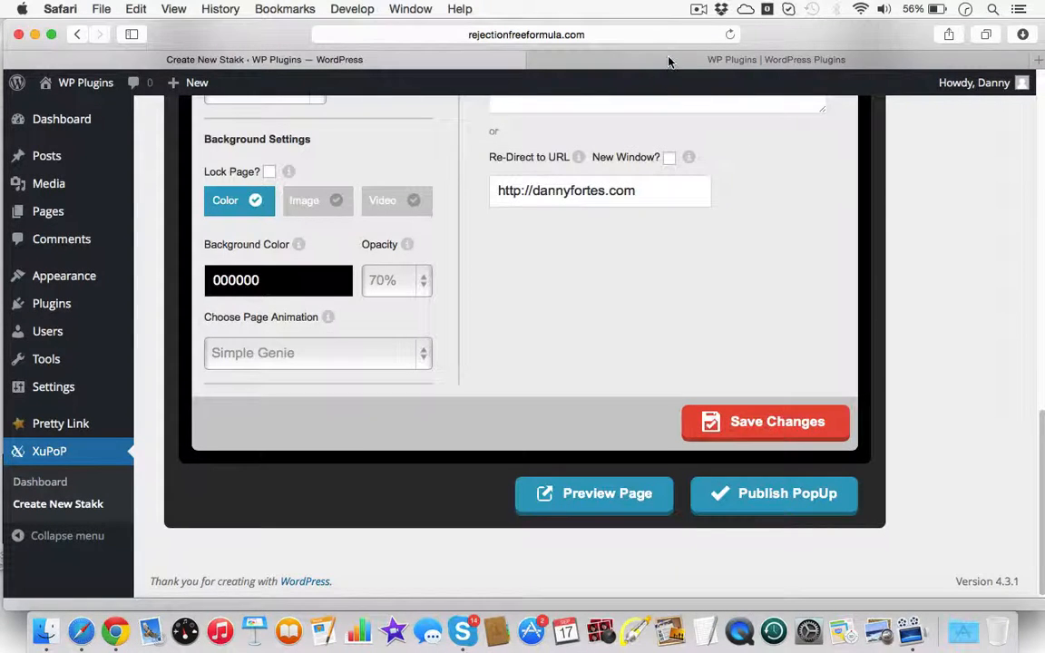
Reload the preview page, test the Offer pop-up's redirect to the target website and go back to the preview.
click(601, 54)
click(729, 34)
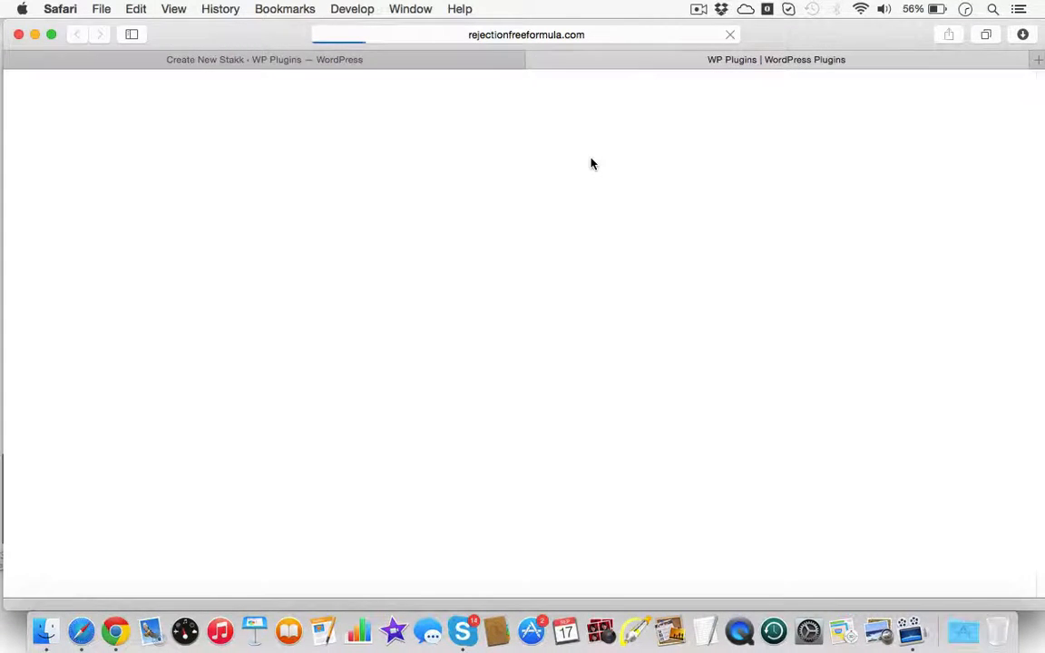
scroll(579, 185, down, 1)
scroll(579, 186, down, 2)
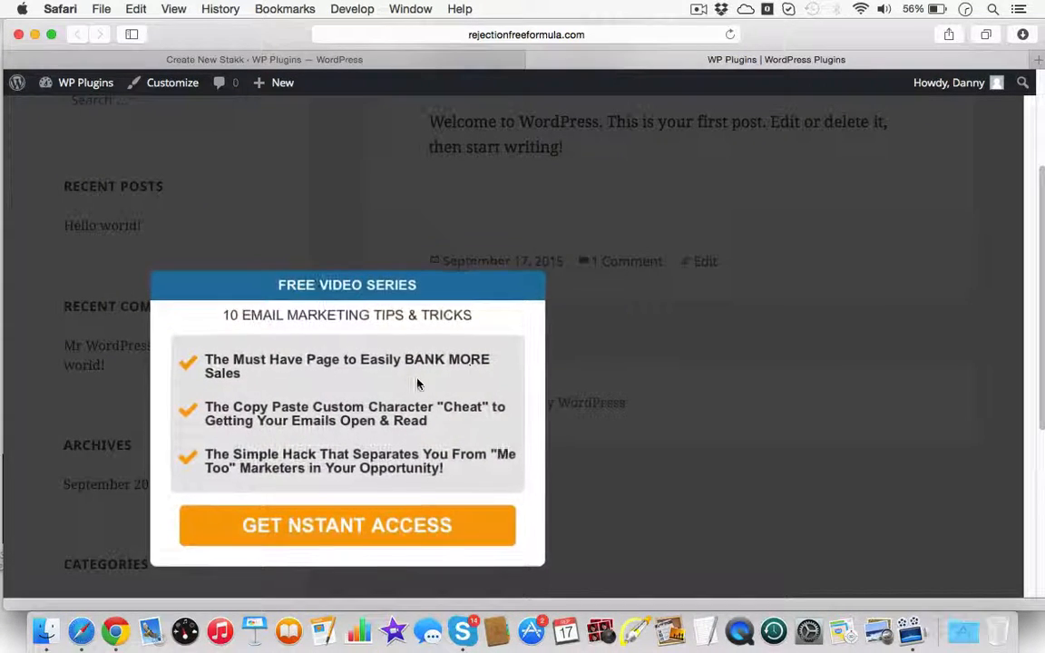
scroll(388, 443, down, 3)
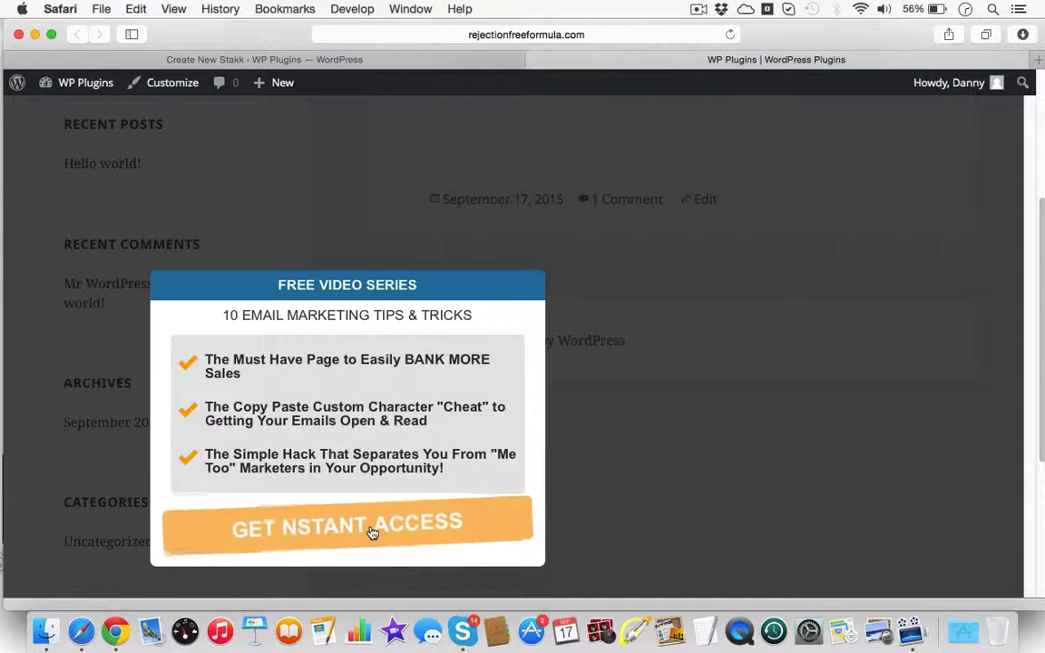
click(724, 201)
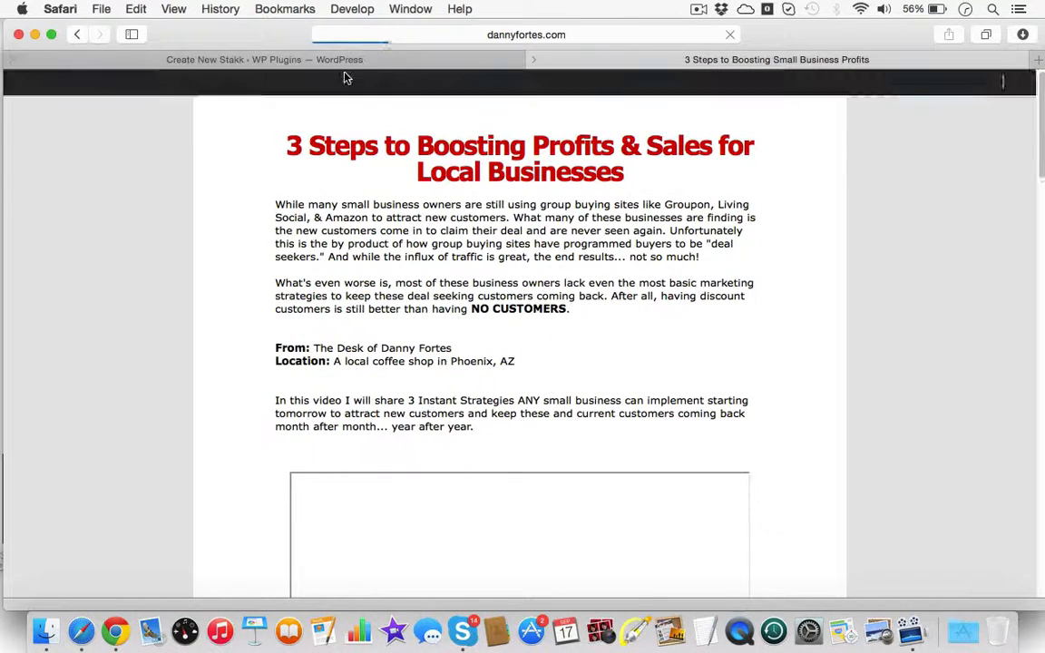
click(75, 35)
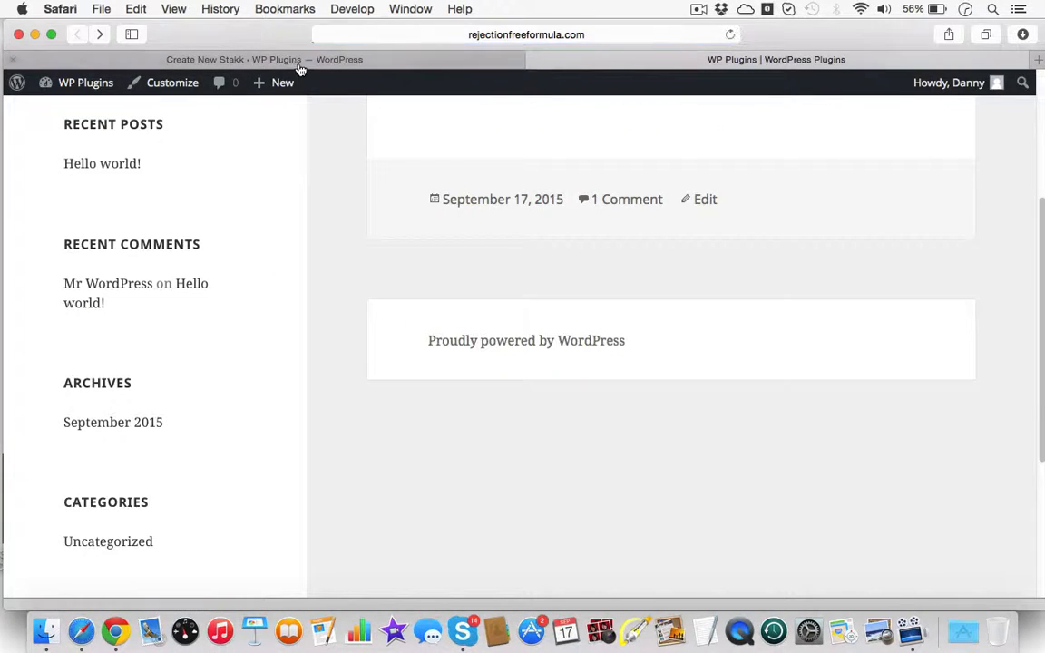
Return to the project editor and open the Media module's settings.
click(265, 62)
scroll(376, 244, up, 4)
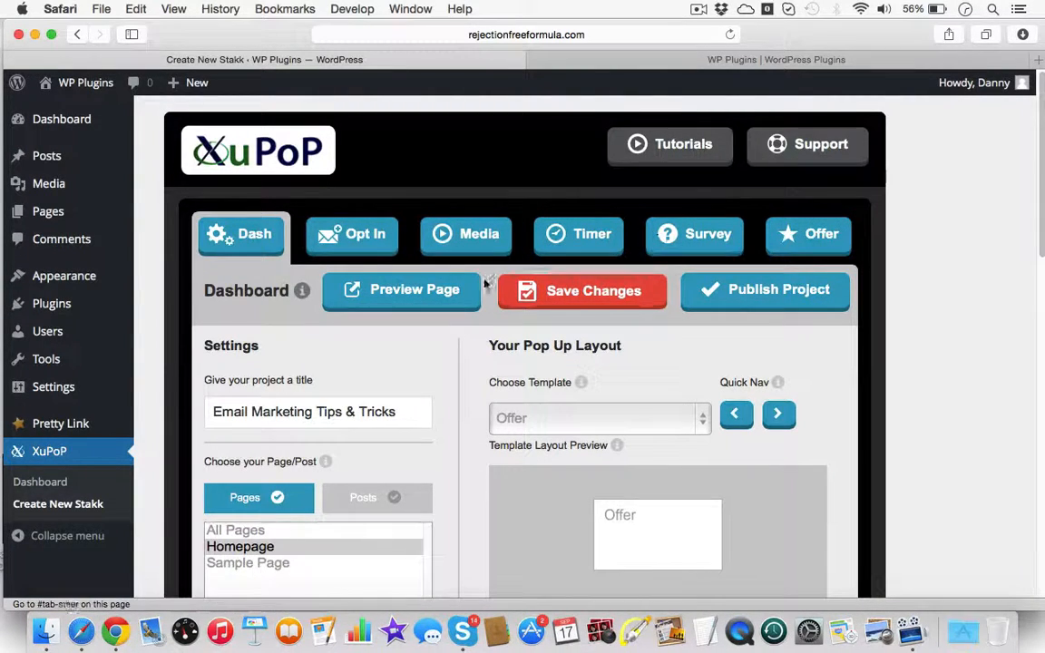
scroll(489, 360, down, 1)
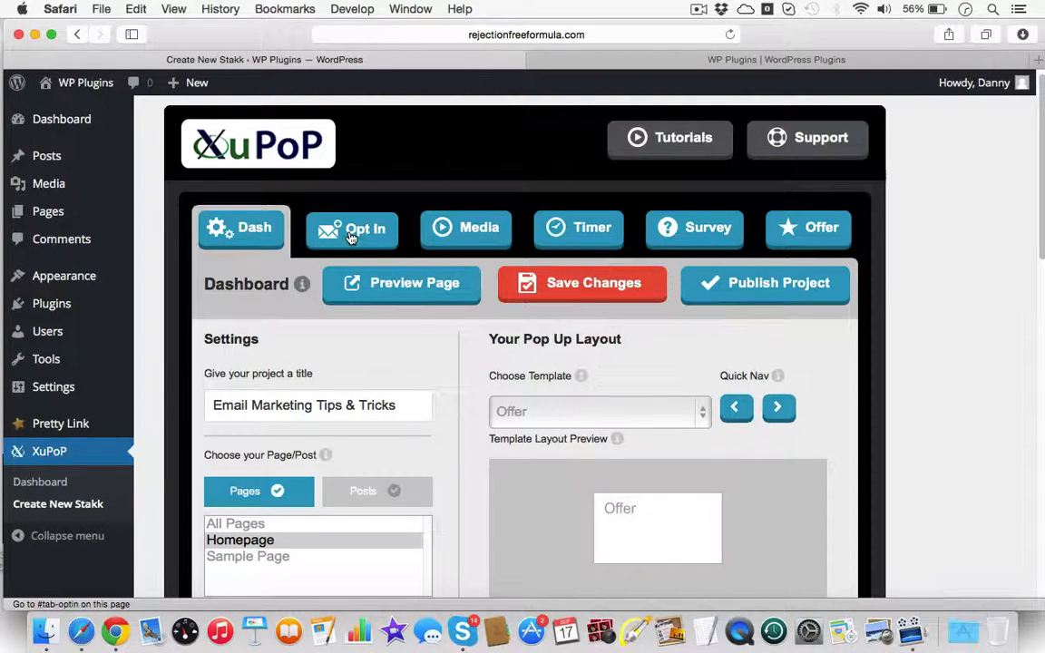
click(488, 230)
scroll(456, 328, down, 2)
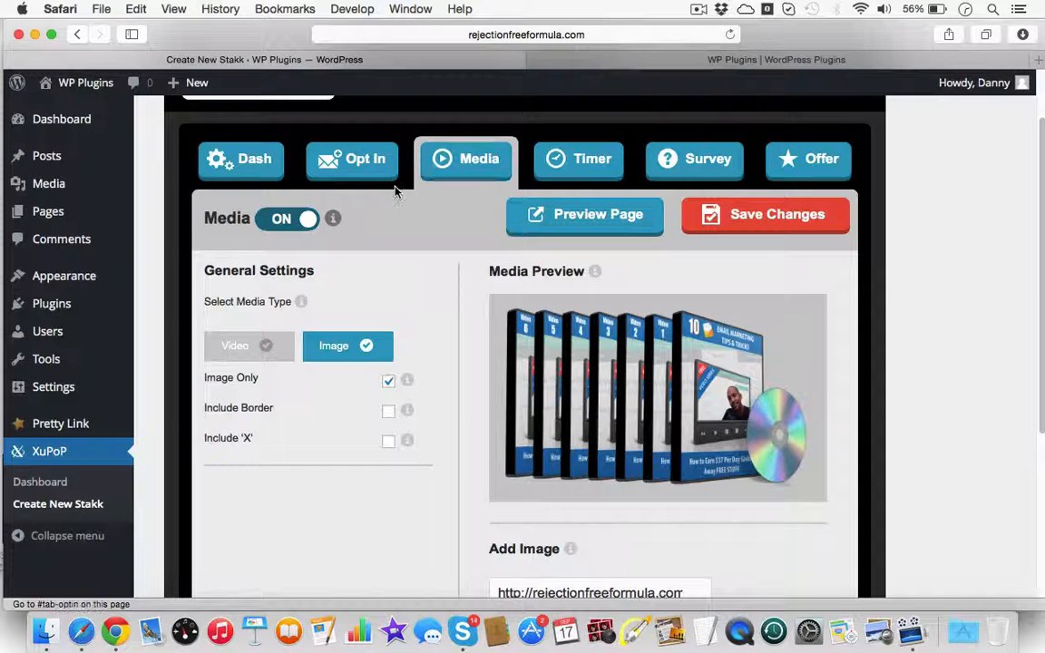
Switch off the Media module and the Email Opt In module.
click(306, 220)
click(364, 238)
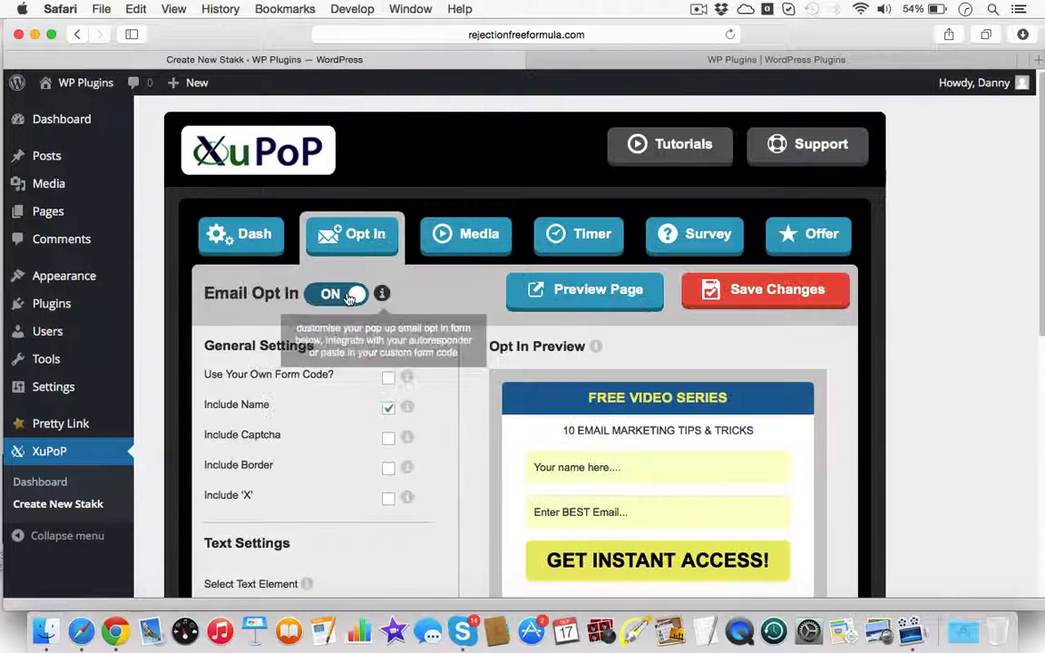
click(356, 296)
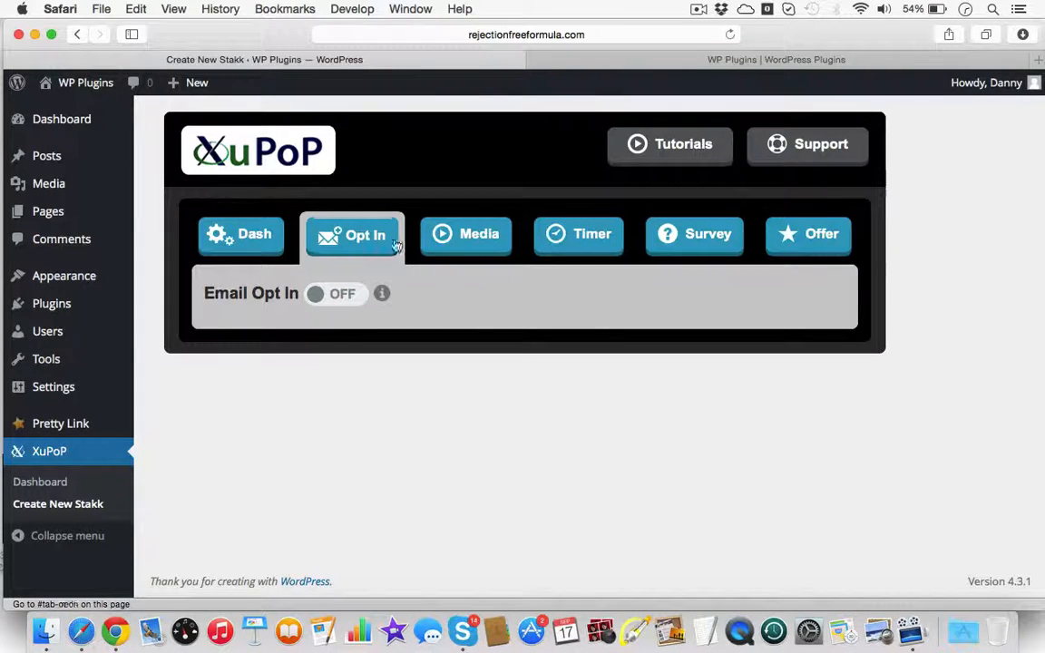
Switch the Media module back on and review its media type, image options and upload settings.
click(478, 239)
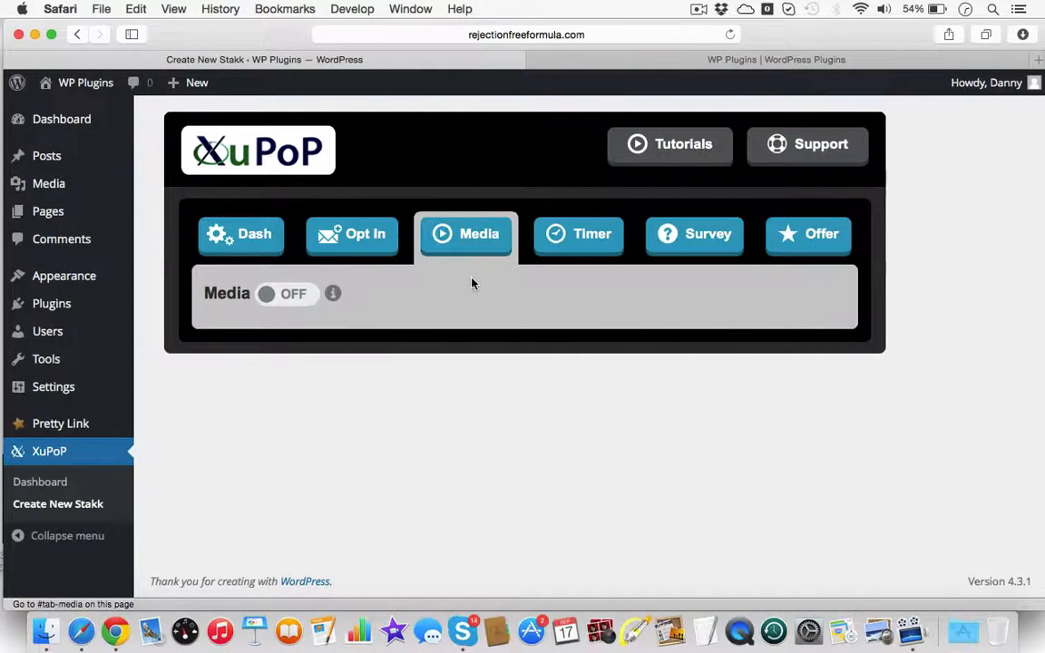
click(300, 294)
scroll(418, 309, down, 1)
scroll(418, 309, down, 2)
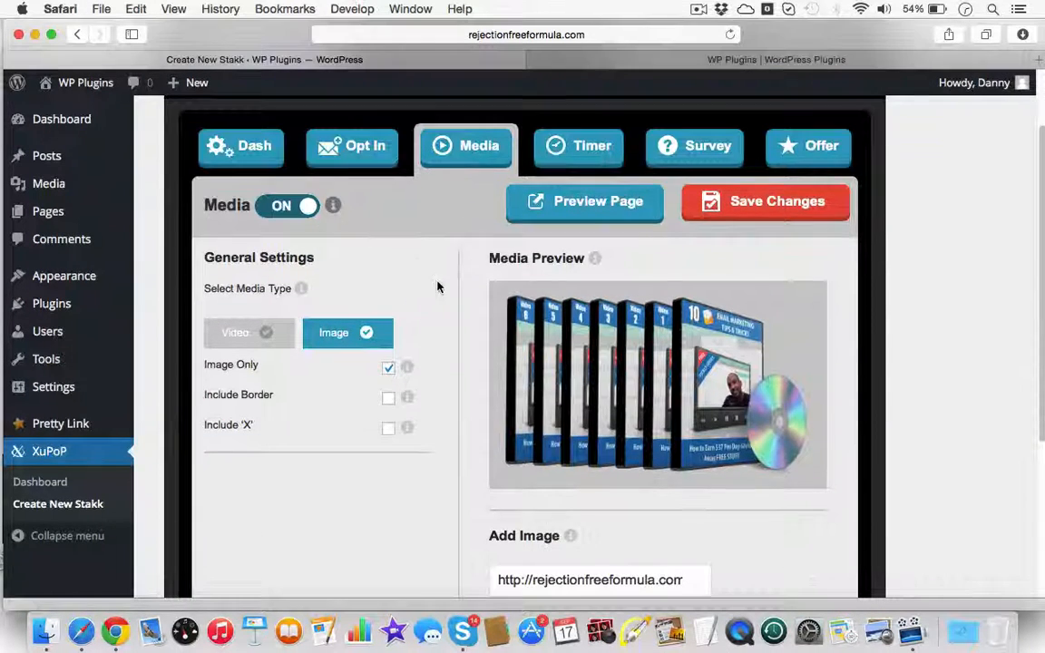
scroll(335, 242, down, 6)
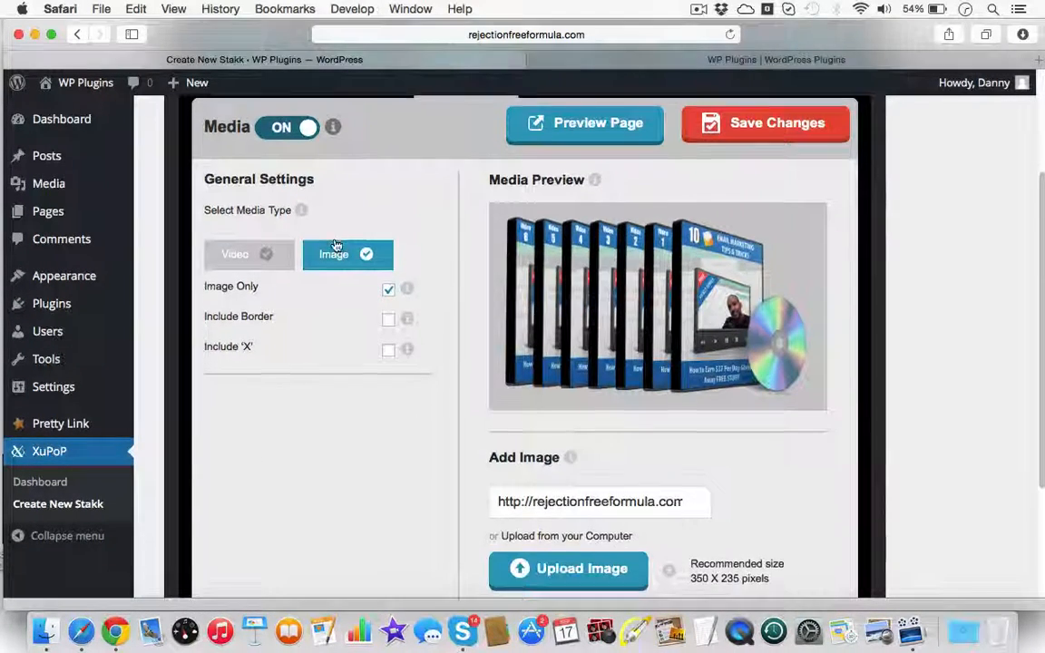
scroll(334, 242, up, 9)
scroll(332, 245, down, 4)
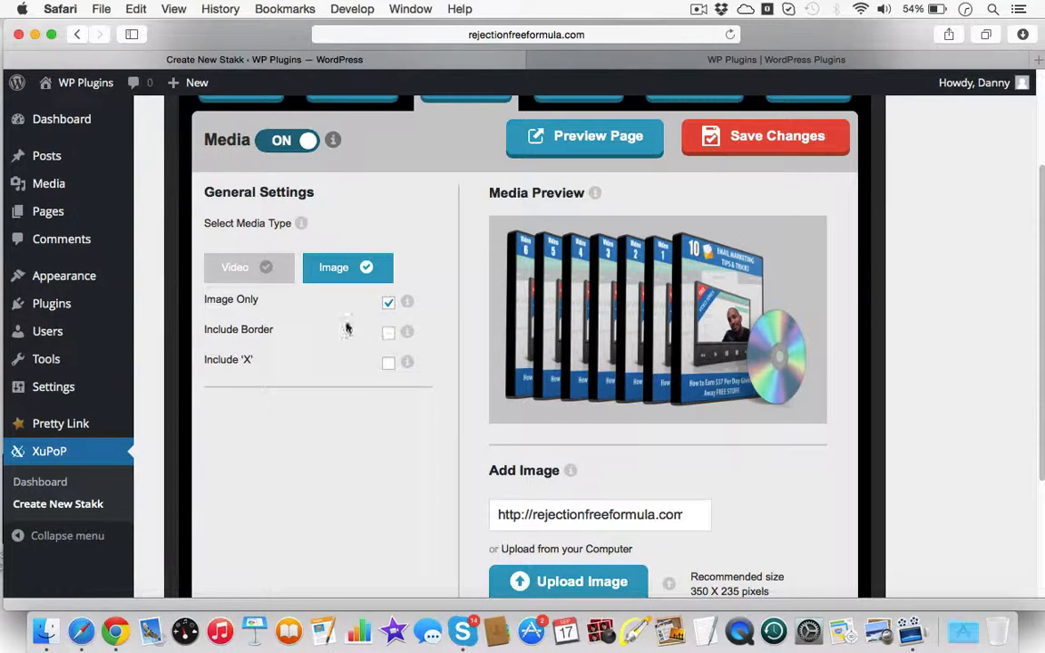
Include the 'X' but no border on the pop-up's media image and save the Media module's changes.
click(389, 334)
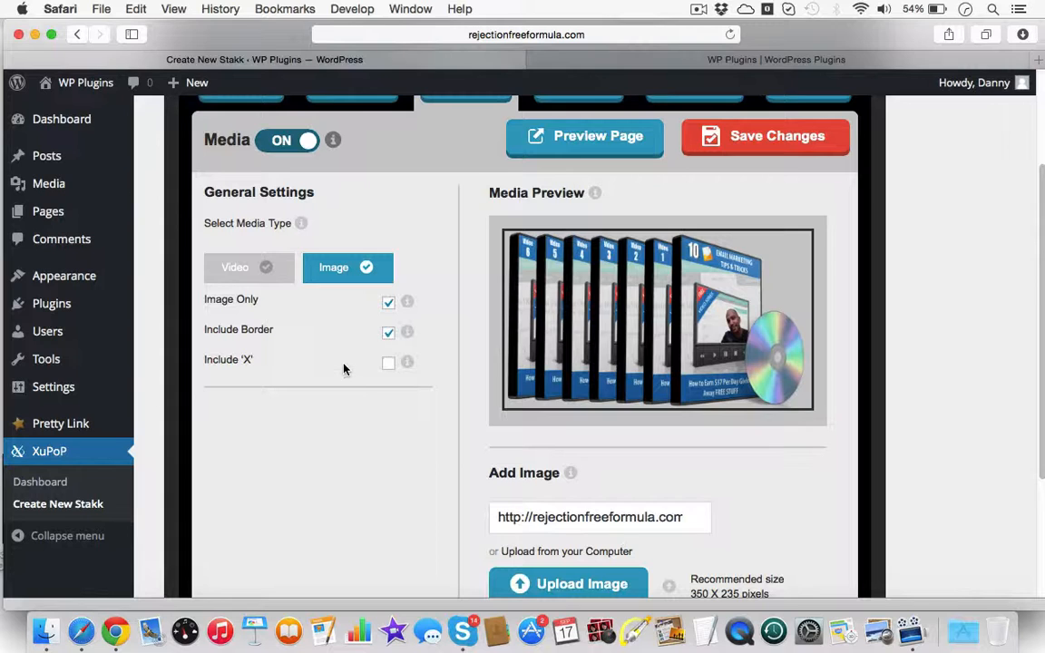
click(390, 368)
click(388, 333)
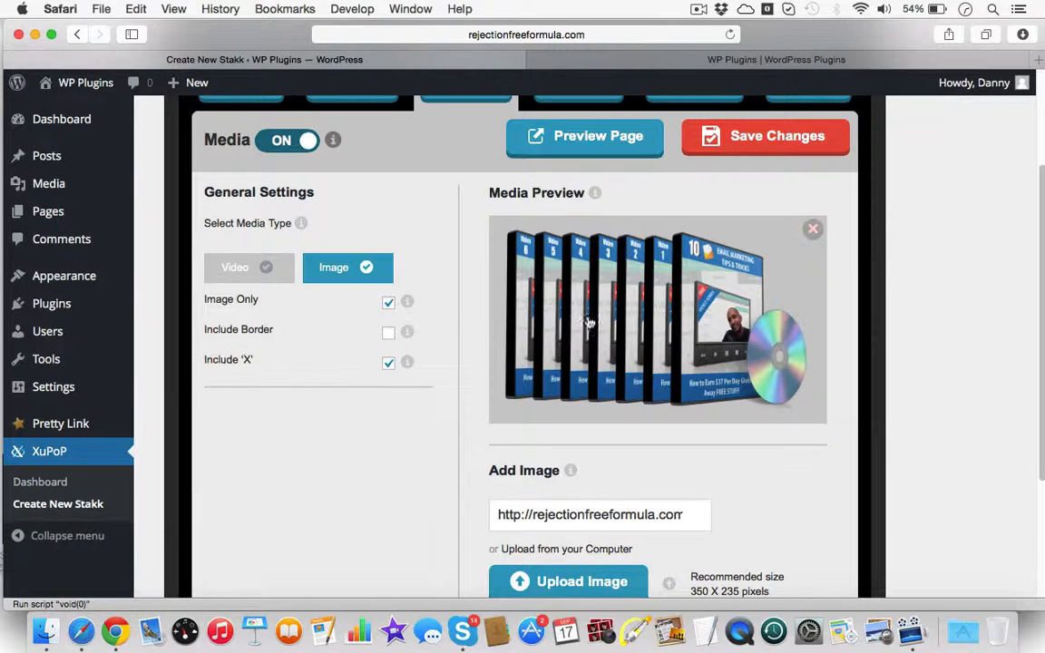
scroll(420, 330, down, 1)
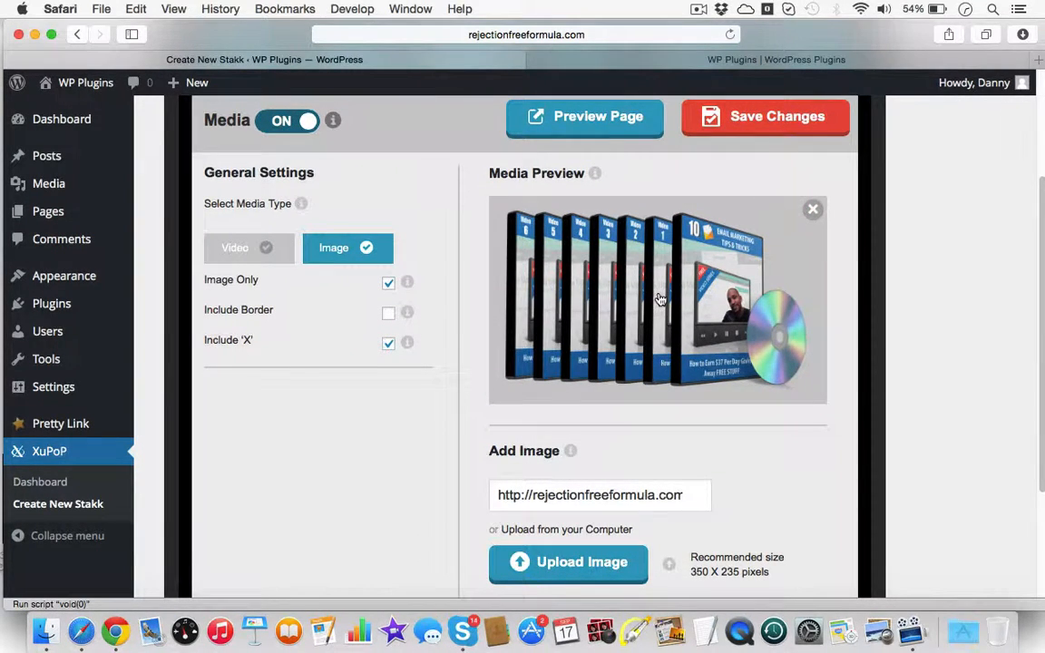
scroll(572, 332, down, 5)
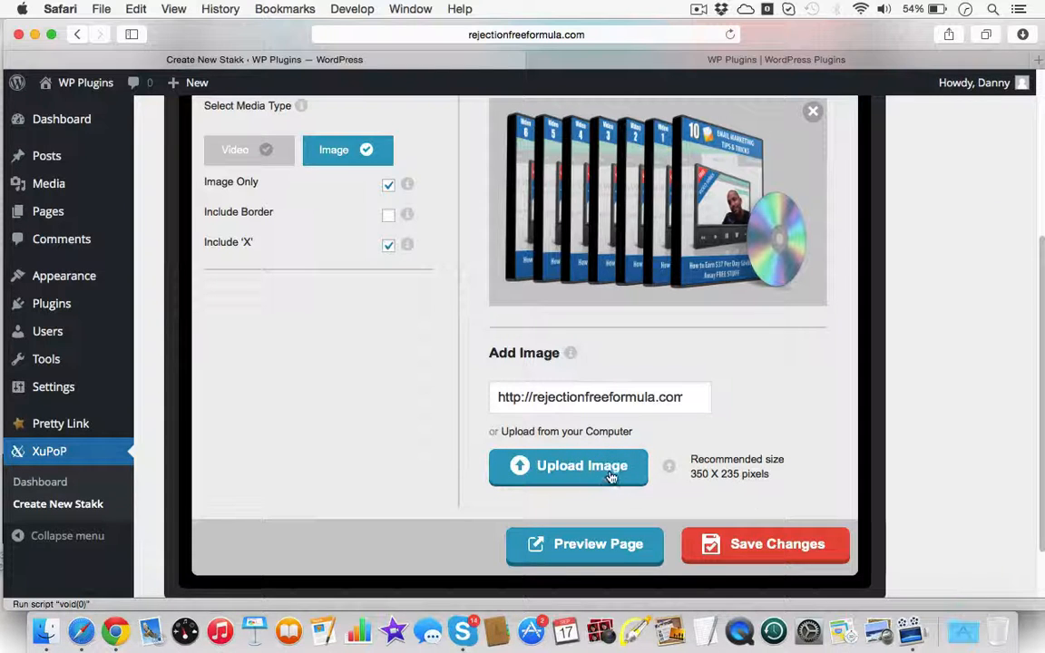
mouse_move(50, 189)
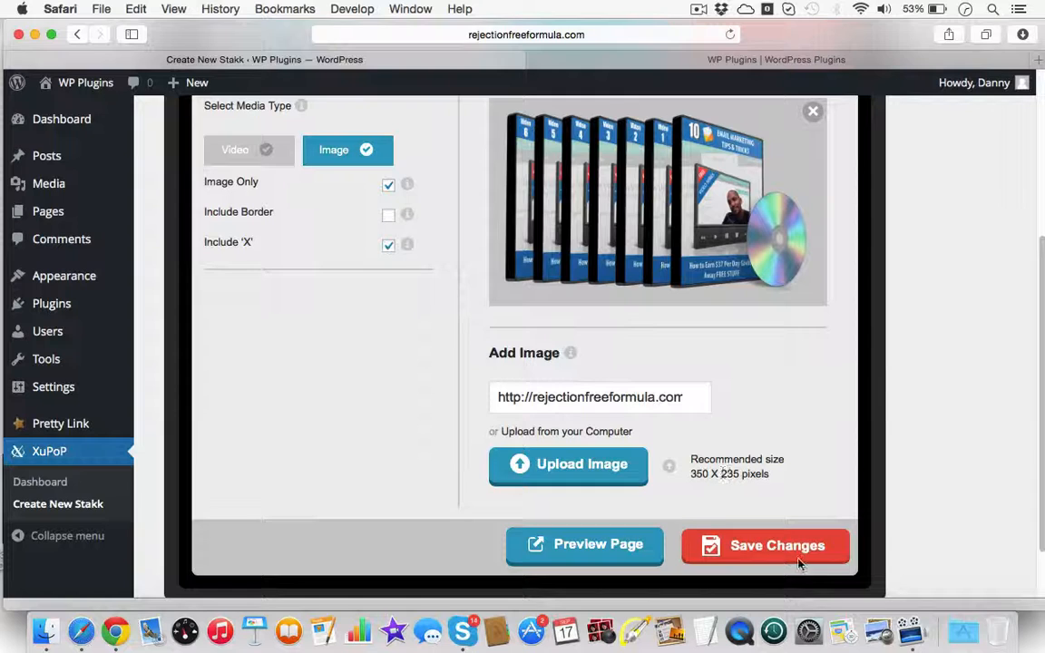
click(762, 548)
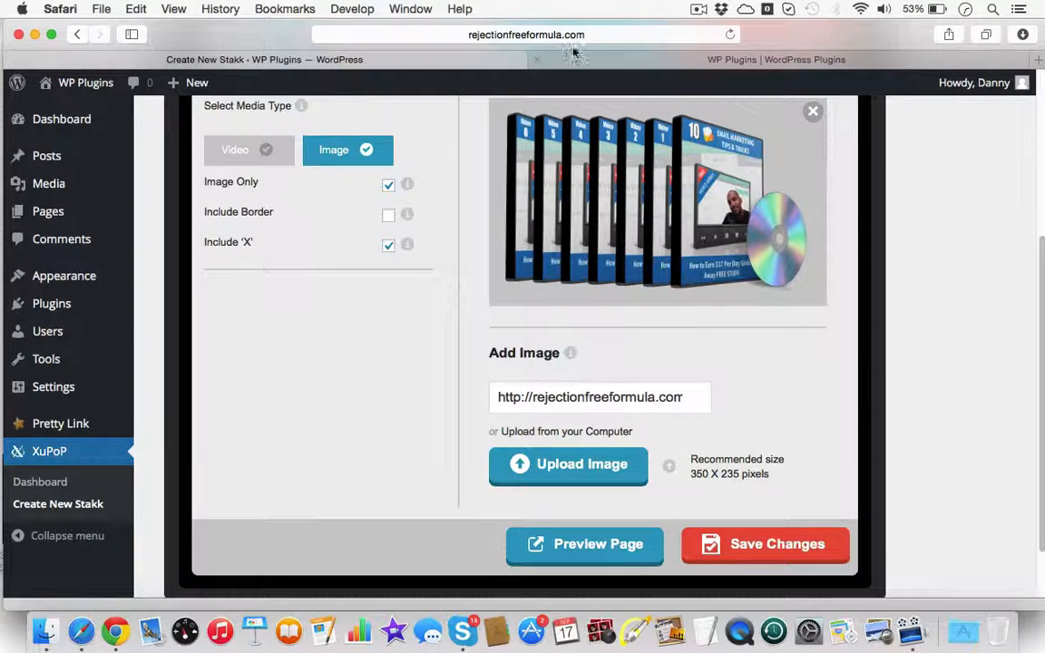
Check which pop-up the preview page shows and return to the project editor.
click(576, 56)
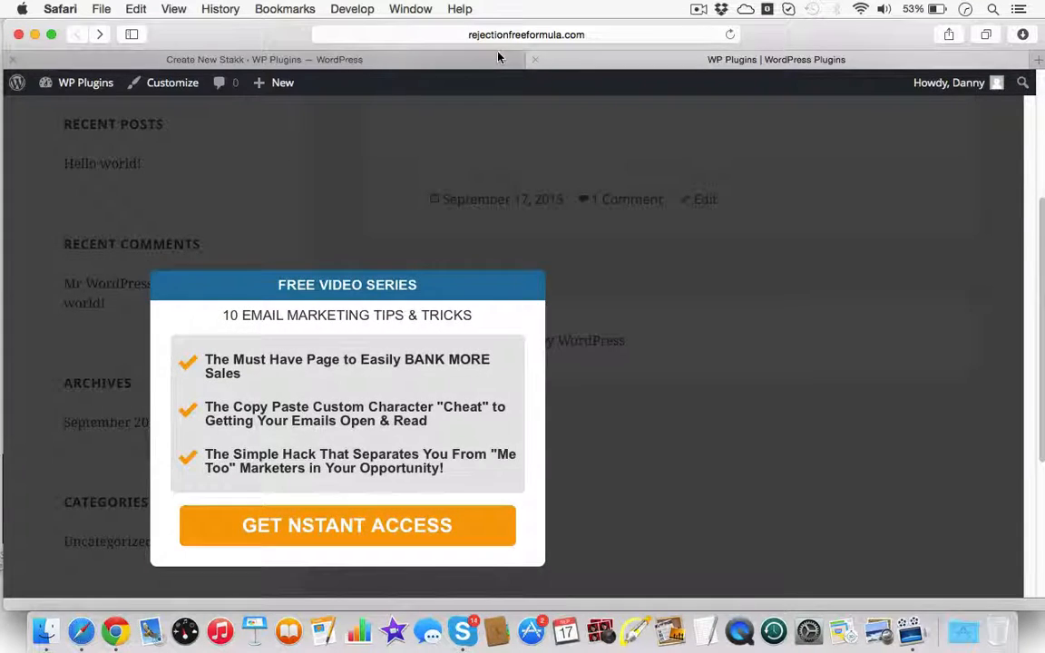
click(448, 52)
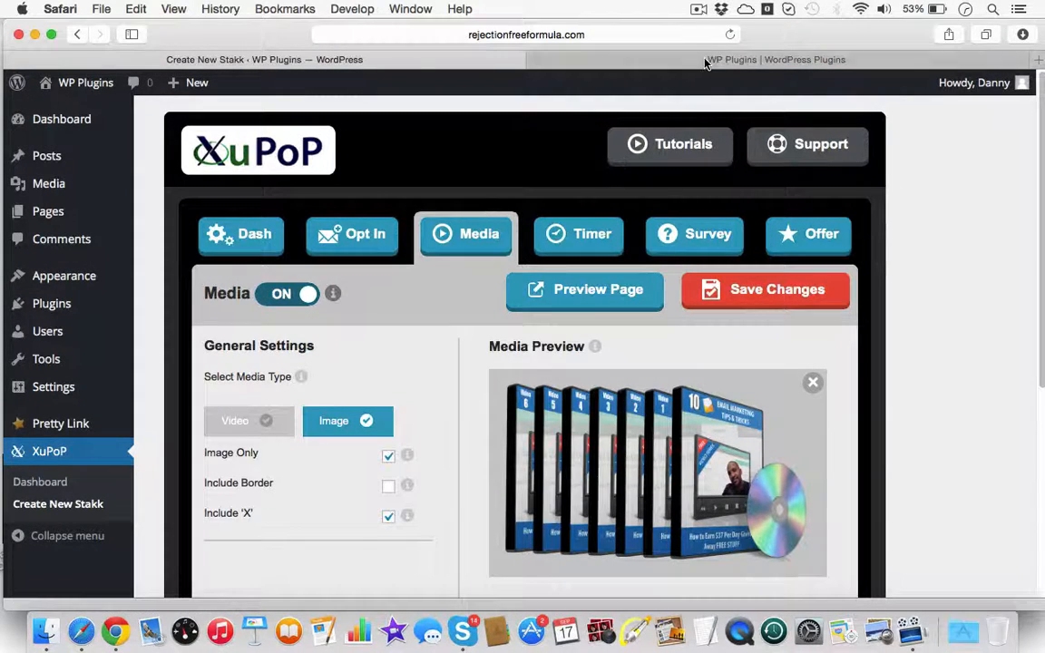
click(701, 62)
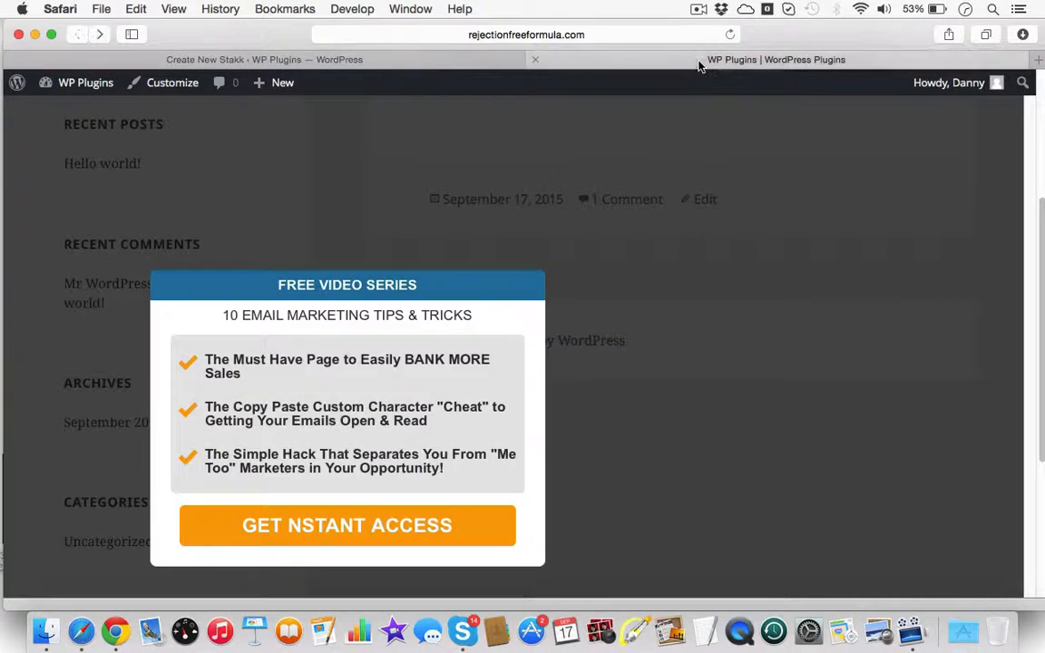
click(397, 61)
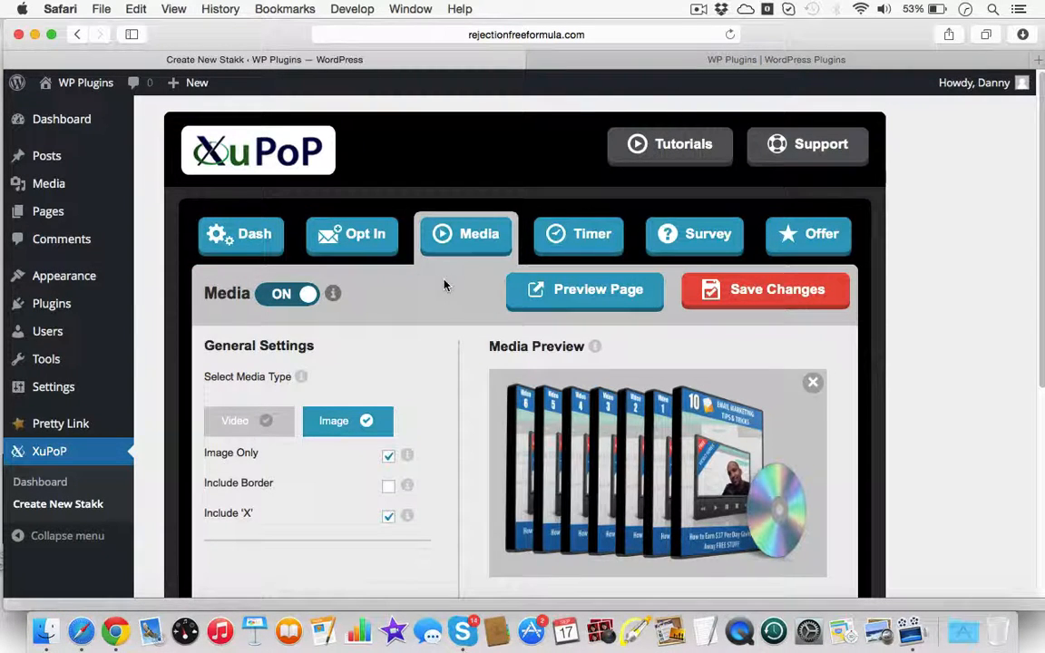
Change the pop-up layout template to Media in the project's dashboard settings and save the changes.
click(241, 233)
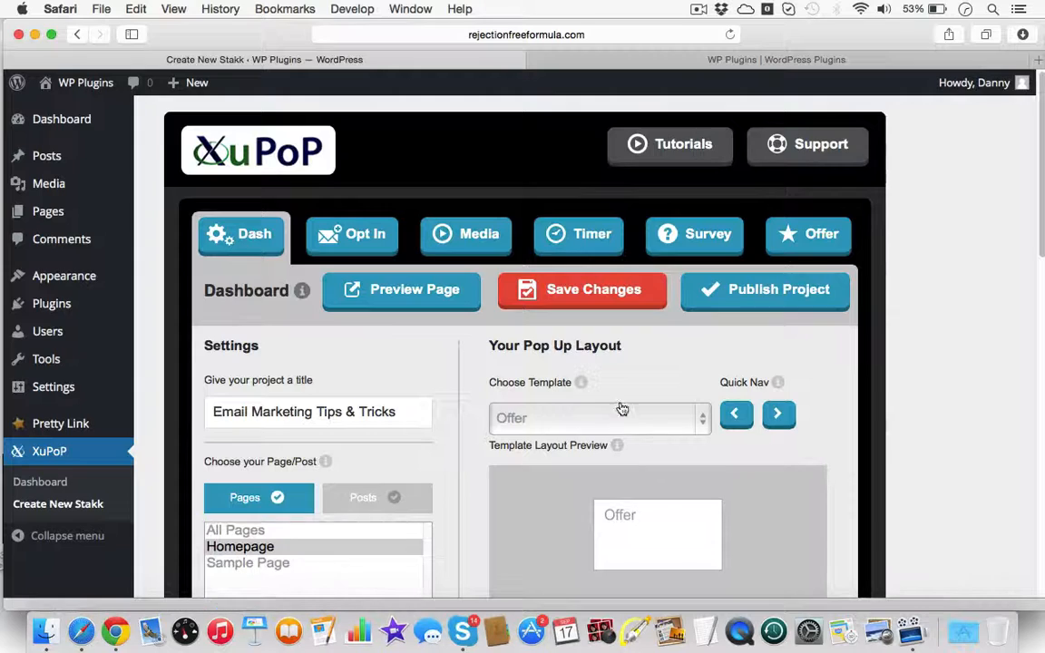
scroll(626, 404, down, 1)
click(703, 402)
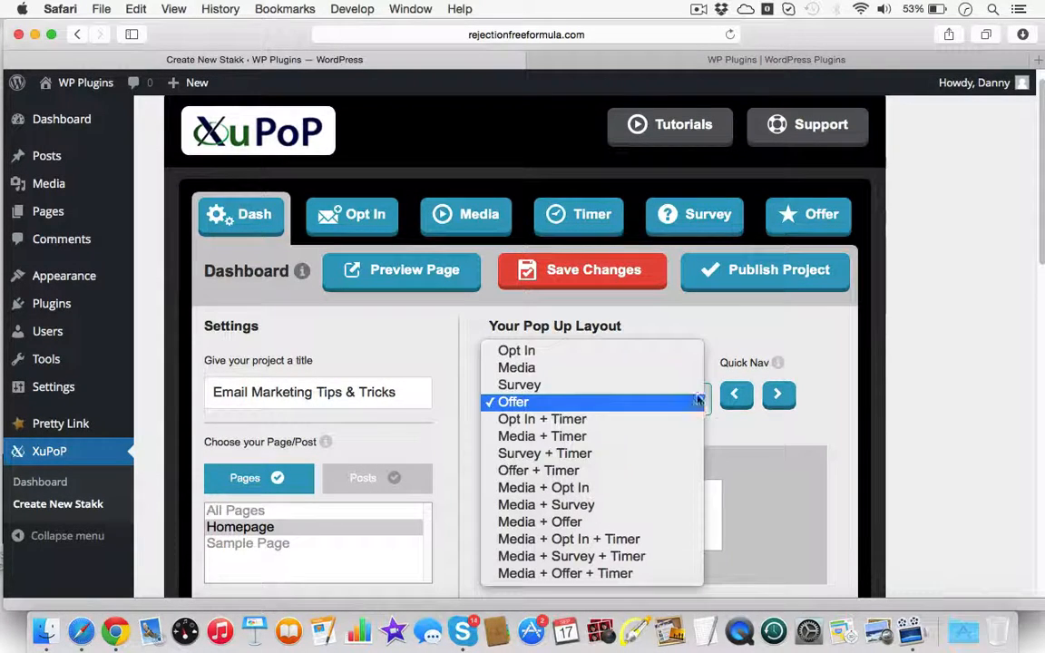
click(689, 368)
scroll(836, 369, down, 15)
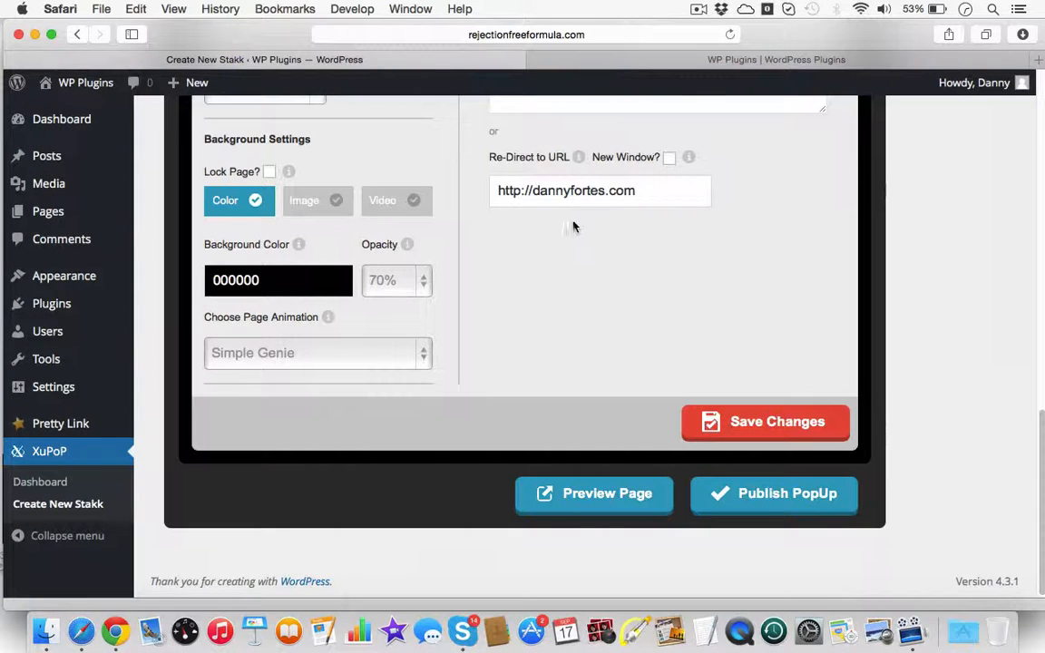
click(805, 423)
Reload the preview page, examine the Media image pop-up and close it with its 'X'.
click(554, 60)
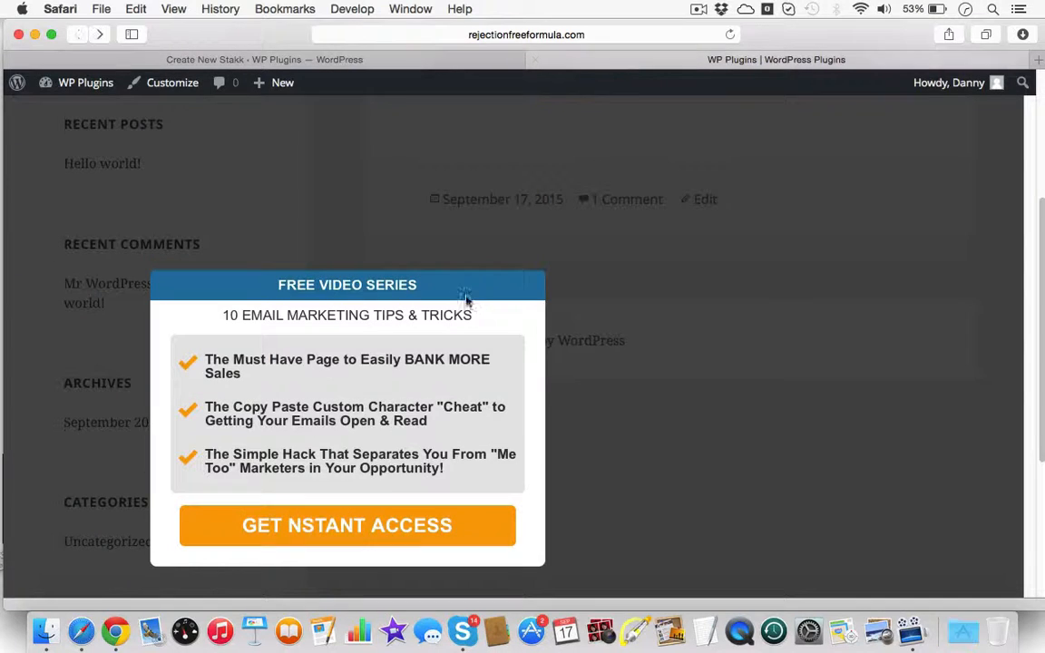
click(731, 35)
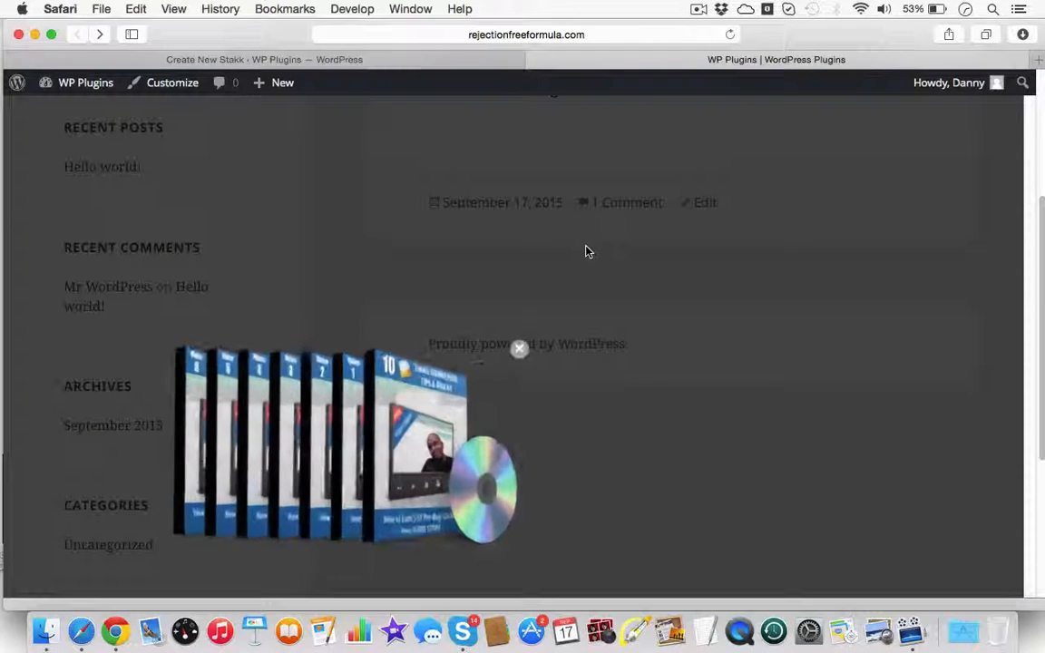
scroll(682, 295, down, 1)
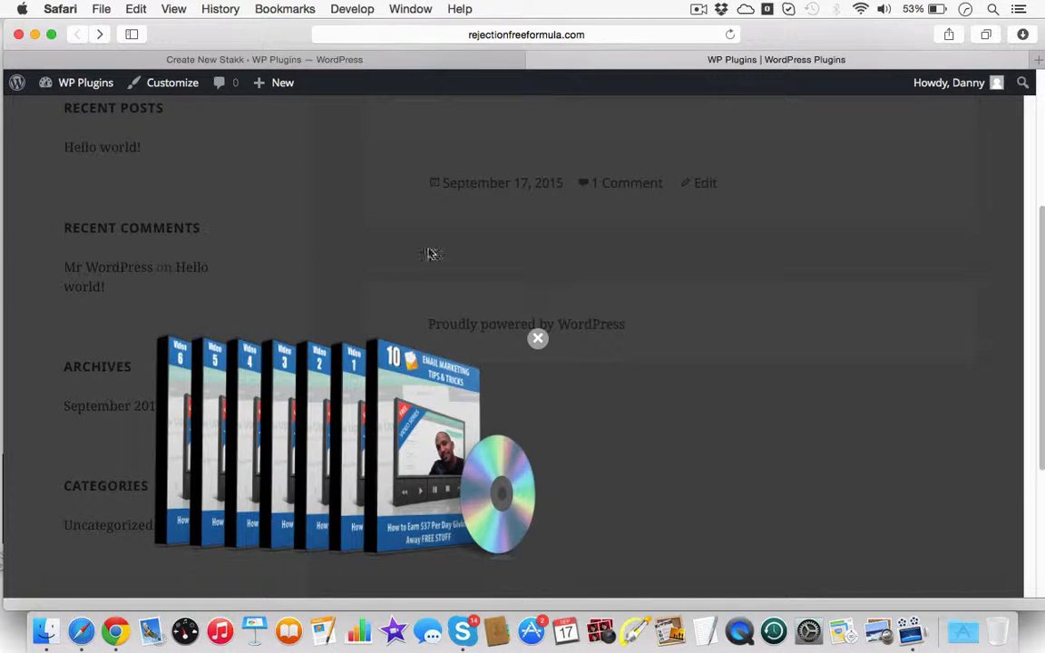
click(537, 343)
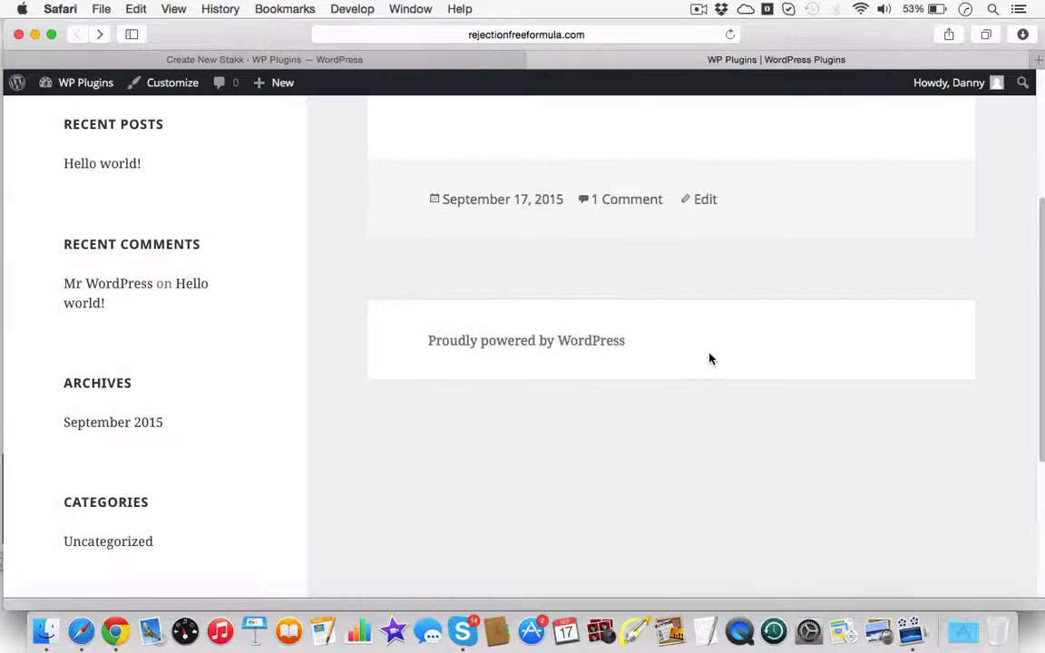
scroll(708, 356, up, 3)
scroll(706, 360, down, 6)
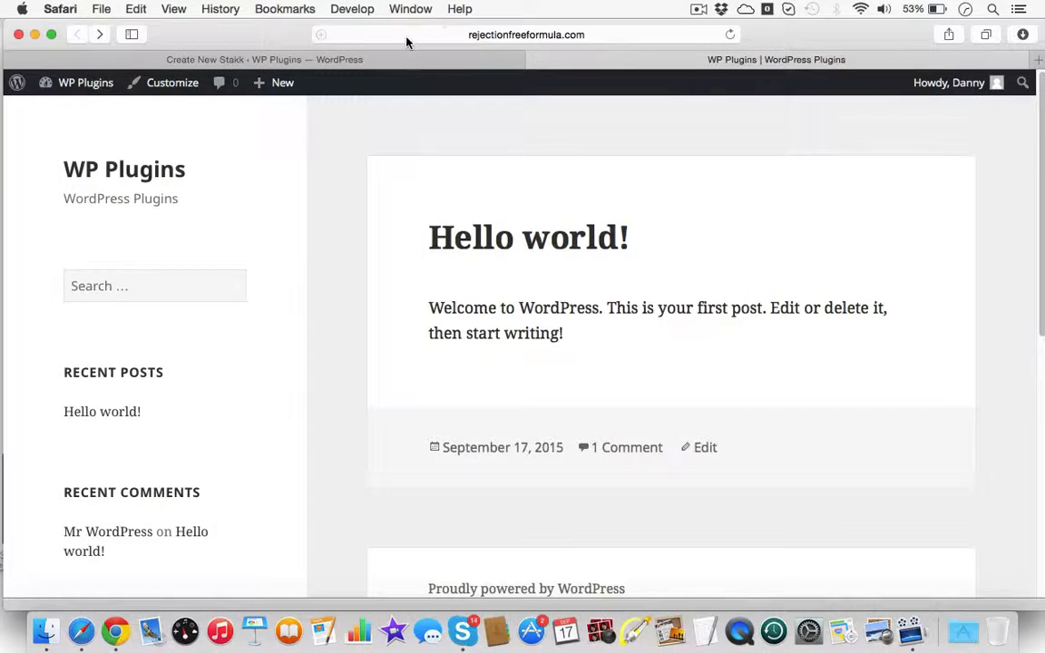
Return to the project editor and view the dashboard's title, page and template settings.
click(408, 59)
scroll(492, 224, up, 10)
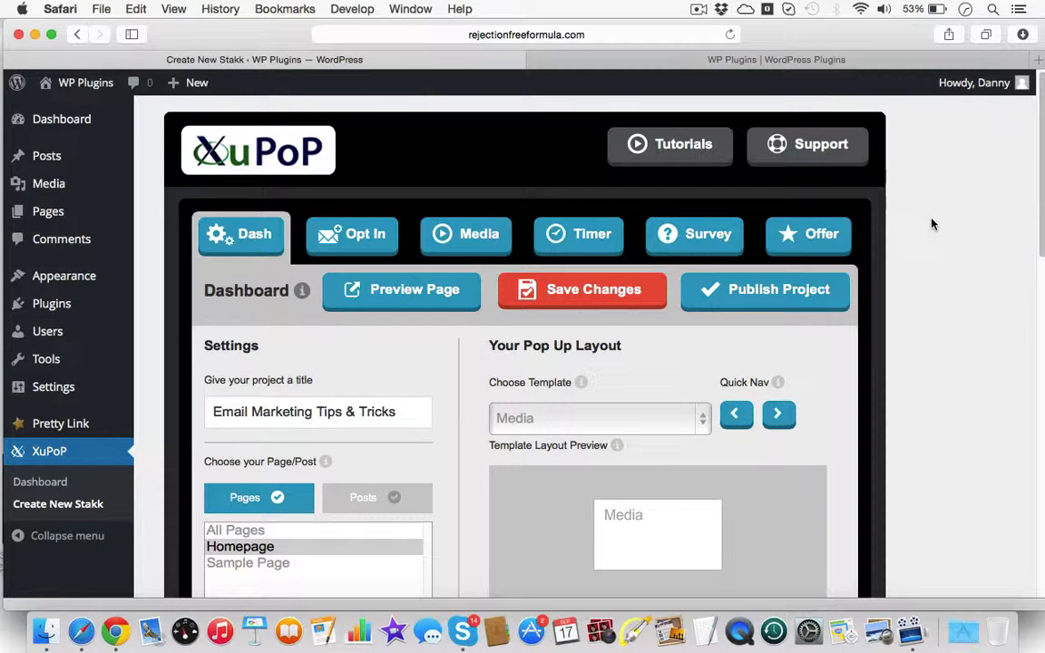
scroll(920, 239, down, 1)
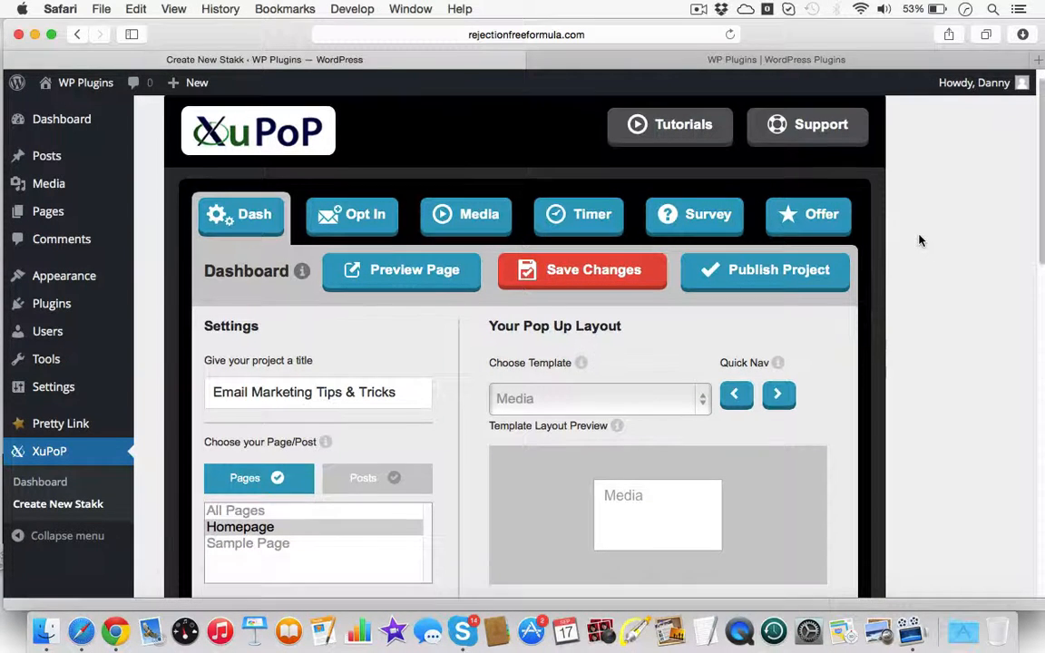
scroll(919, 239, up, 1)
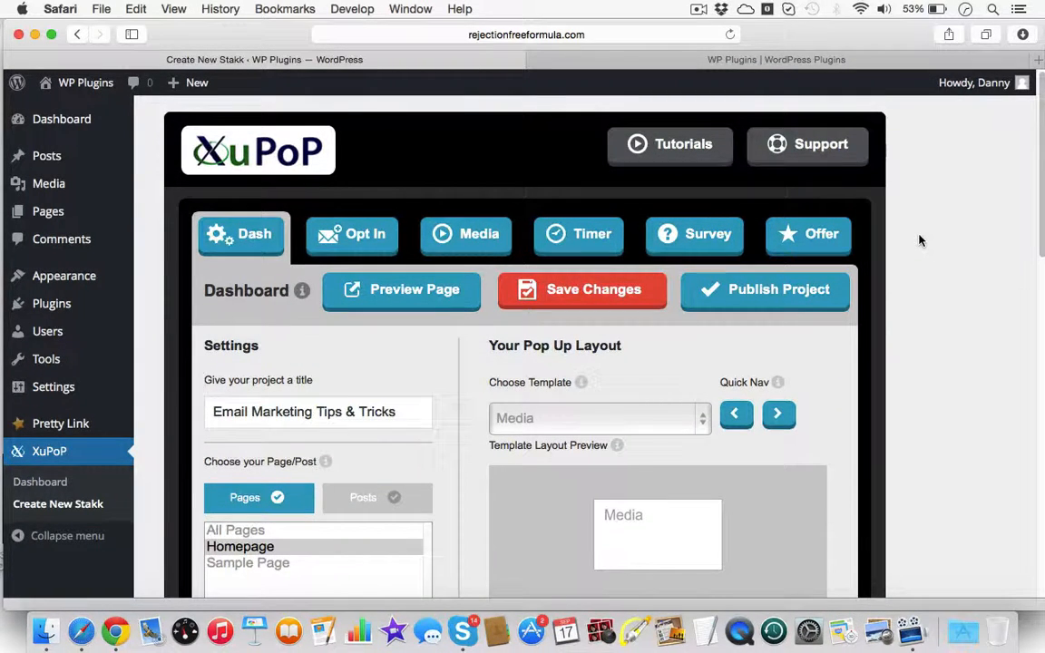